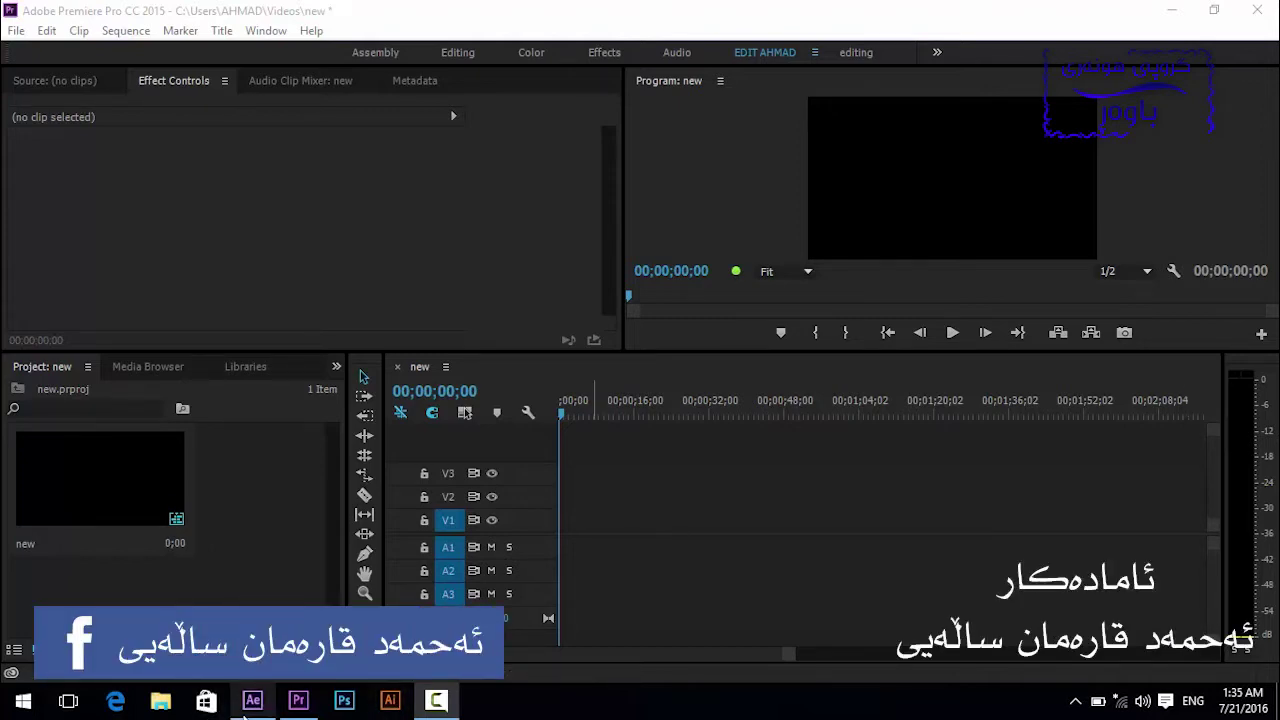
Switch from Premiere Pro's empty 'new' sequence over to After Effects.
{"action": "left_click", "coordinate": [252, 700]}
Add a 1920×1080 solid in full-brightness green 30FF00 to Comp 1.
{"action": "right_click", "coordinate": [153, 612]}
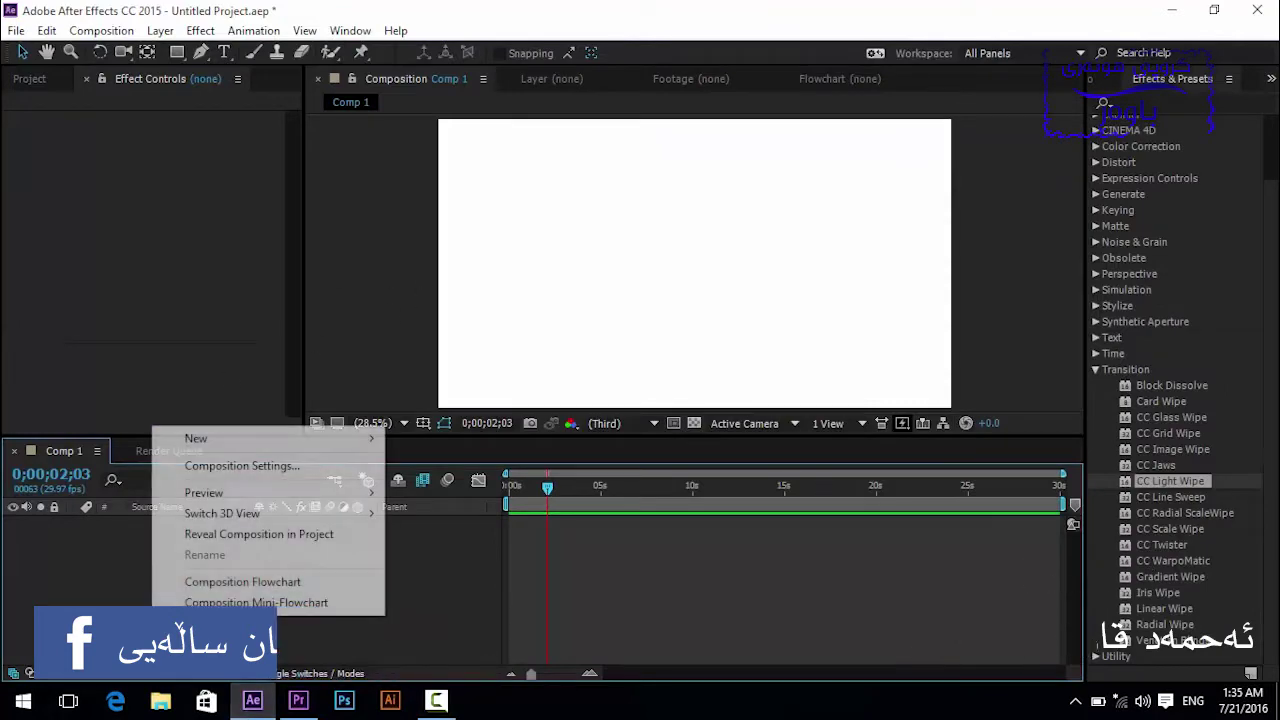
{"action": "mouse_move", "coordinate": [366, 438]}
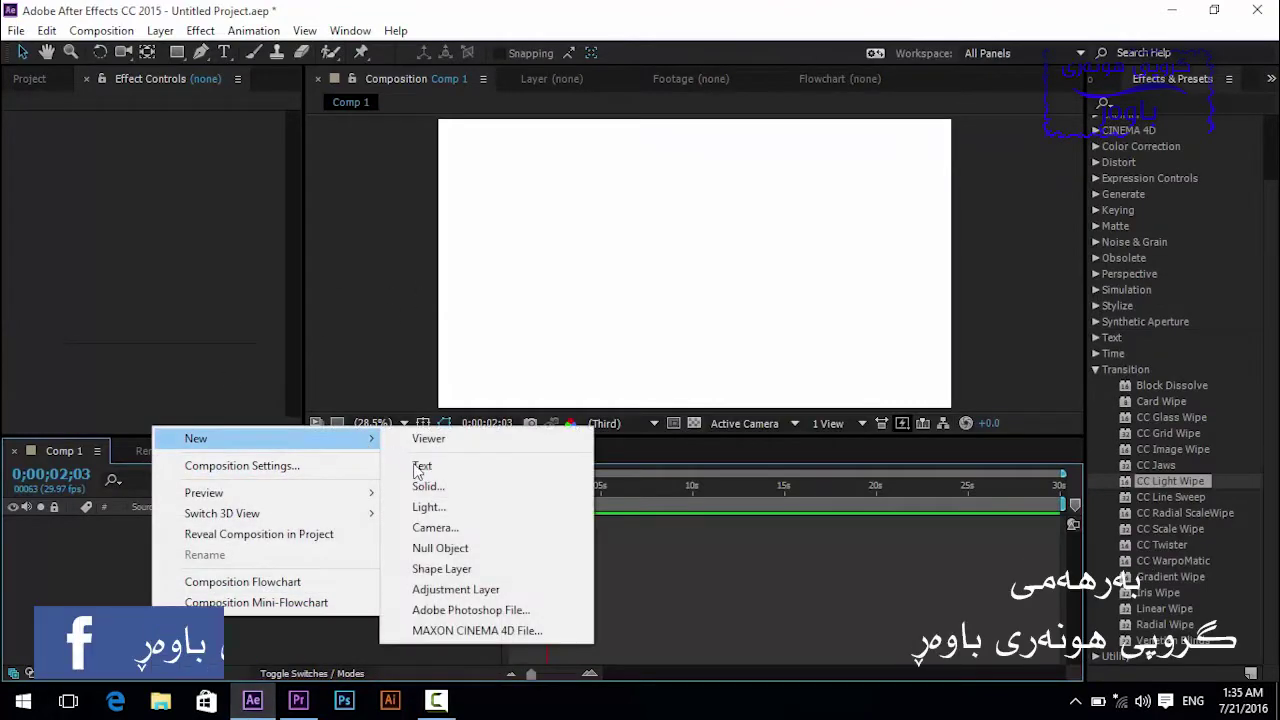
{"action": "left_click", "coordinate": [430, 487]}
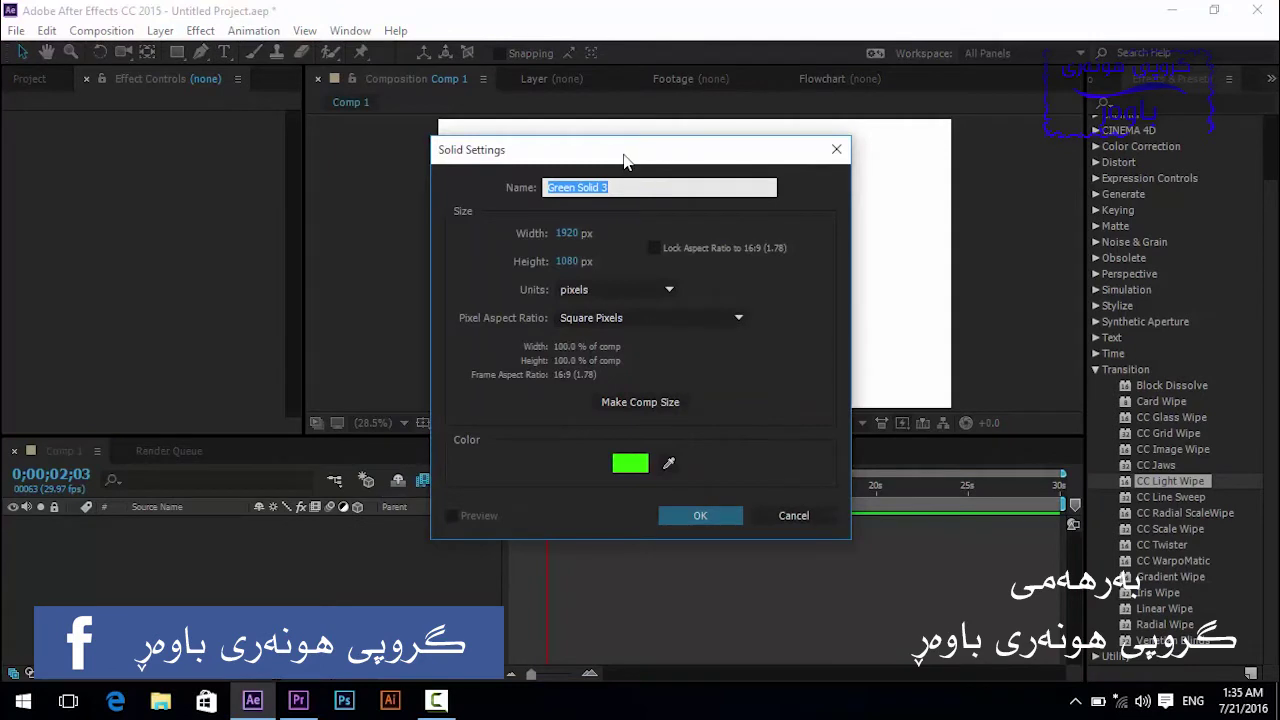
{"action": "left_click_drag", "start_coordinate": [624, 160], "coordinate": [569, 174]}
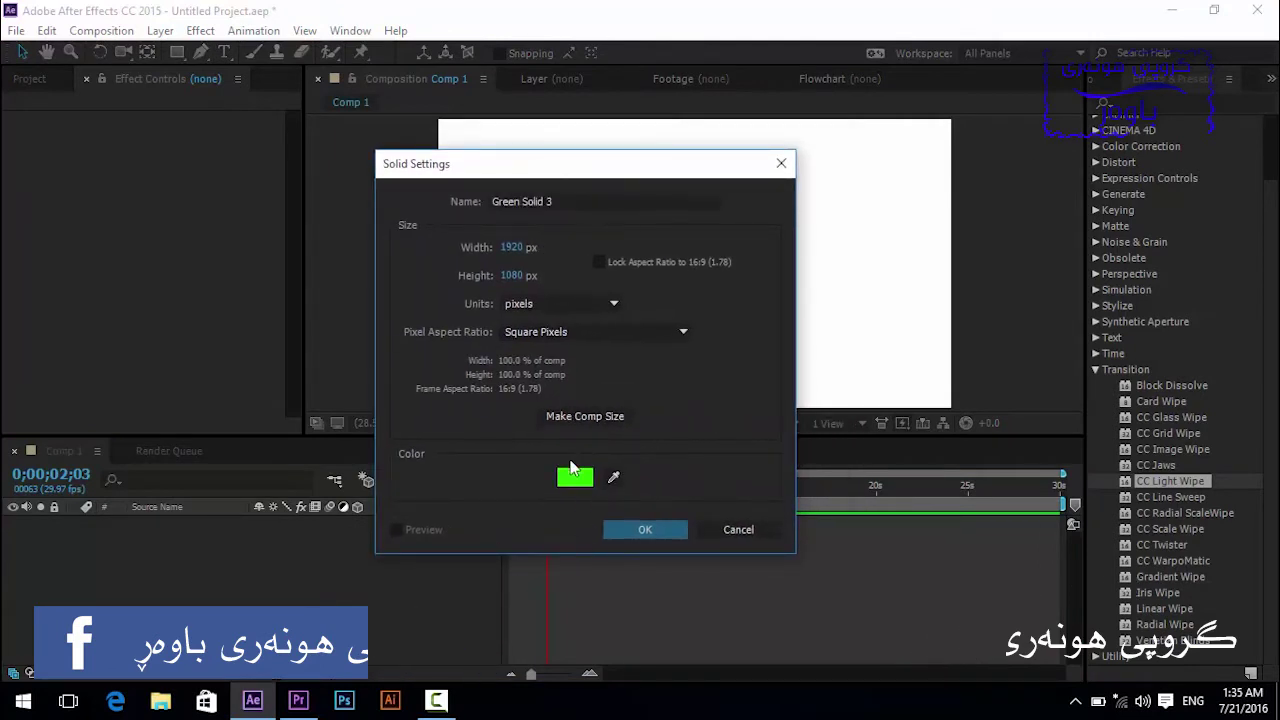
{"action": "left_click", "coordinate": [575, 477]}
{"action": "left_click_drag", "start_coordinate": [710, 232], "coordinate": [715, 228]}
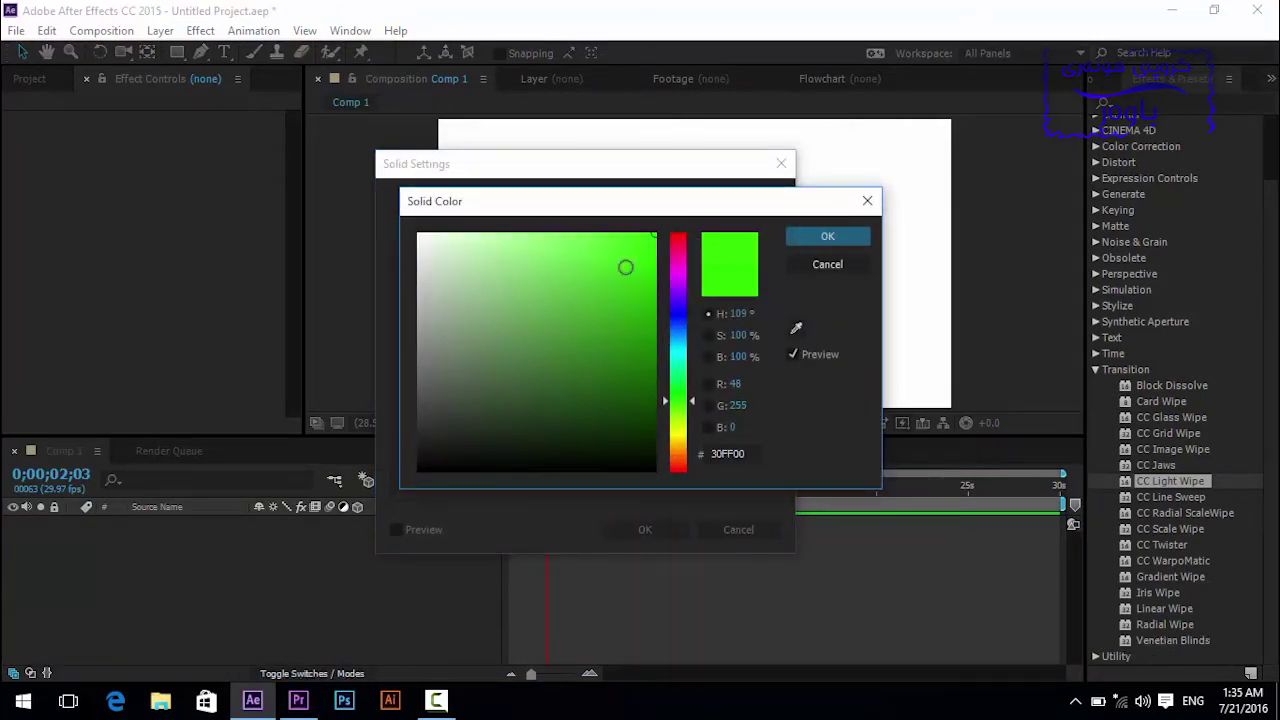
{"action": "left_click", "coordinate": [803, 236]}
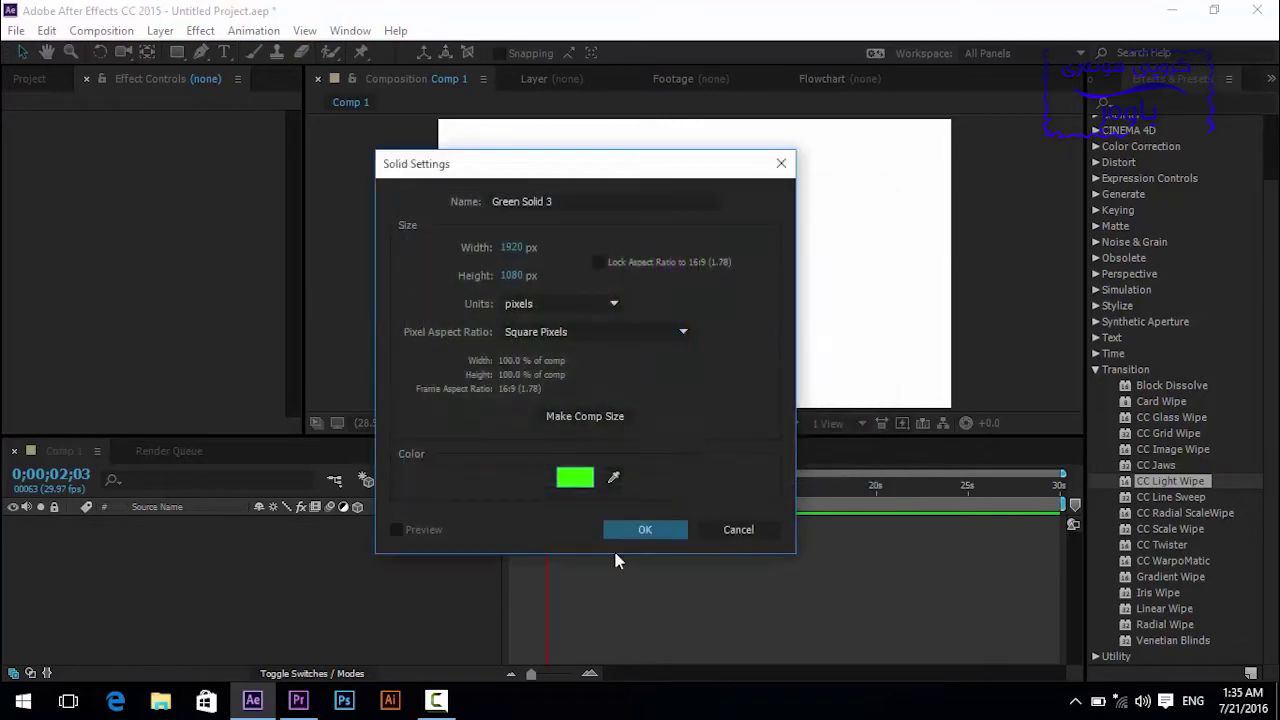
{"action": "left_click", "coordinate": [634, 529]}
{"action": "left_click", "coordinate": [175, 600]}
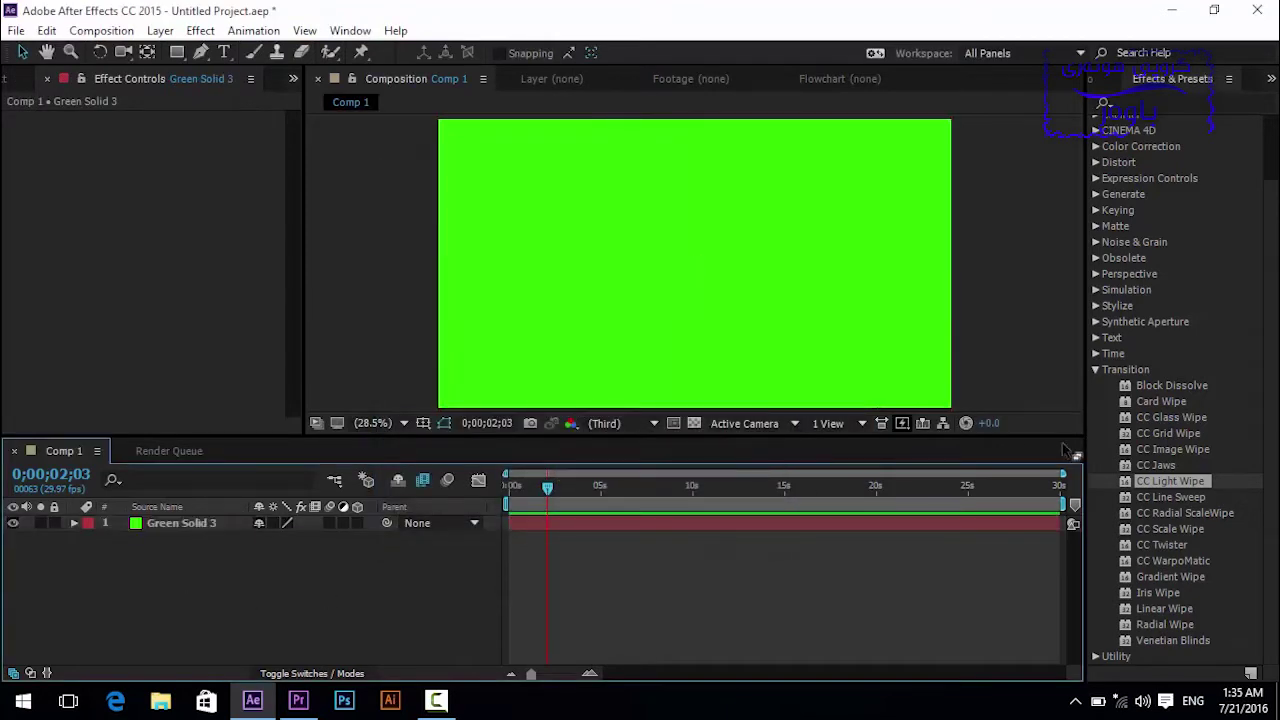
Apply CC Grid Wipe to the green solid and reveal its Completion parameter.
{"action": "left_click", "coordinate": [1097, 369]}
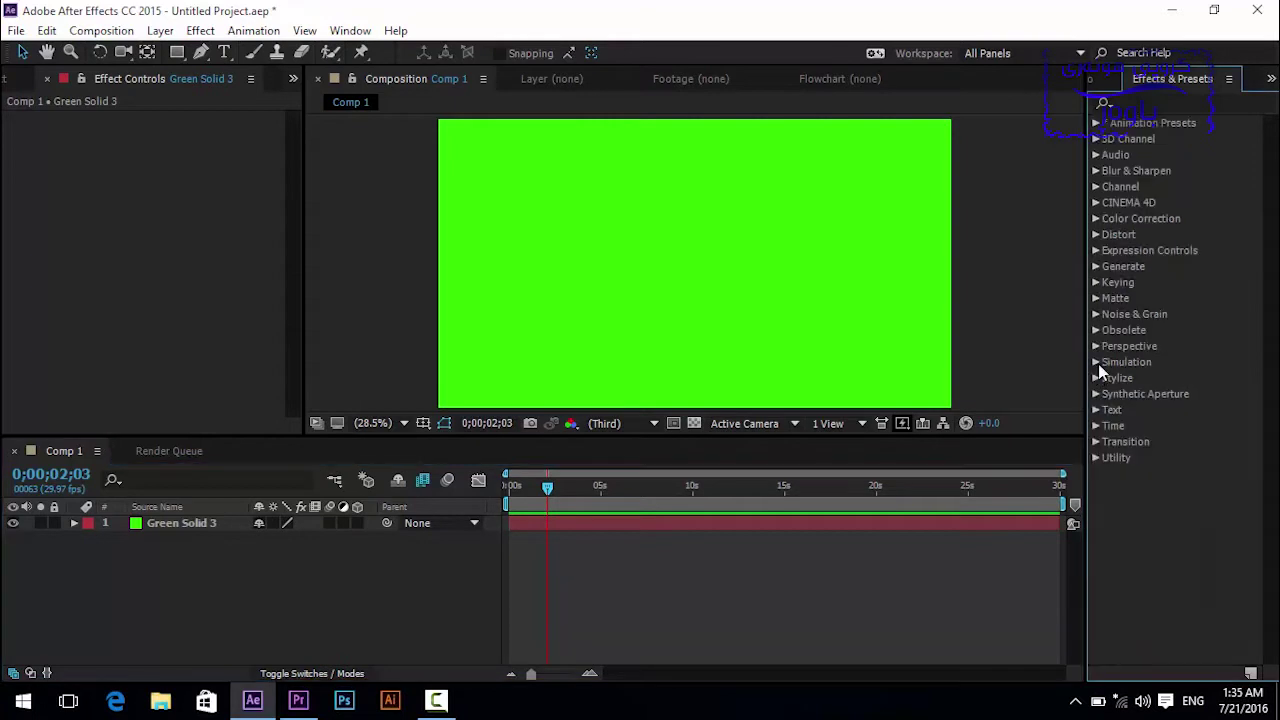
{"action": "left_click", "coordinate": [1096, 442]}
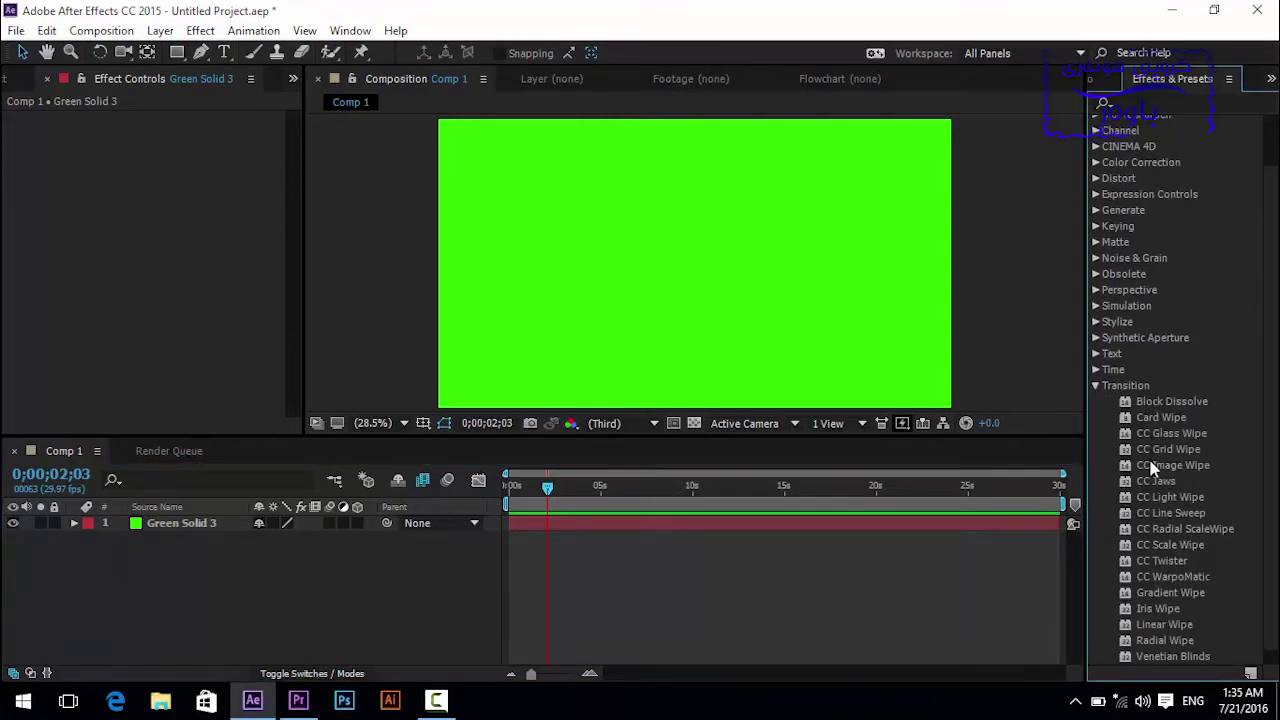
{"action": "left_click_drag", "start_coordinate": [1166, 449], "coordinate": [748, 366]}
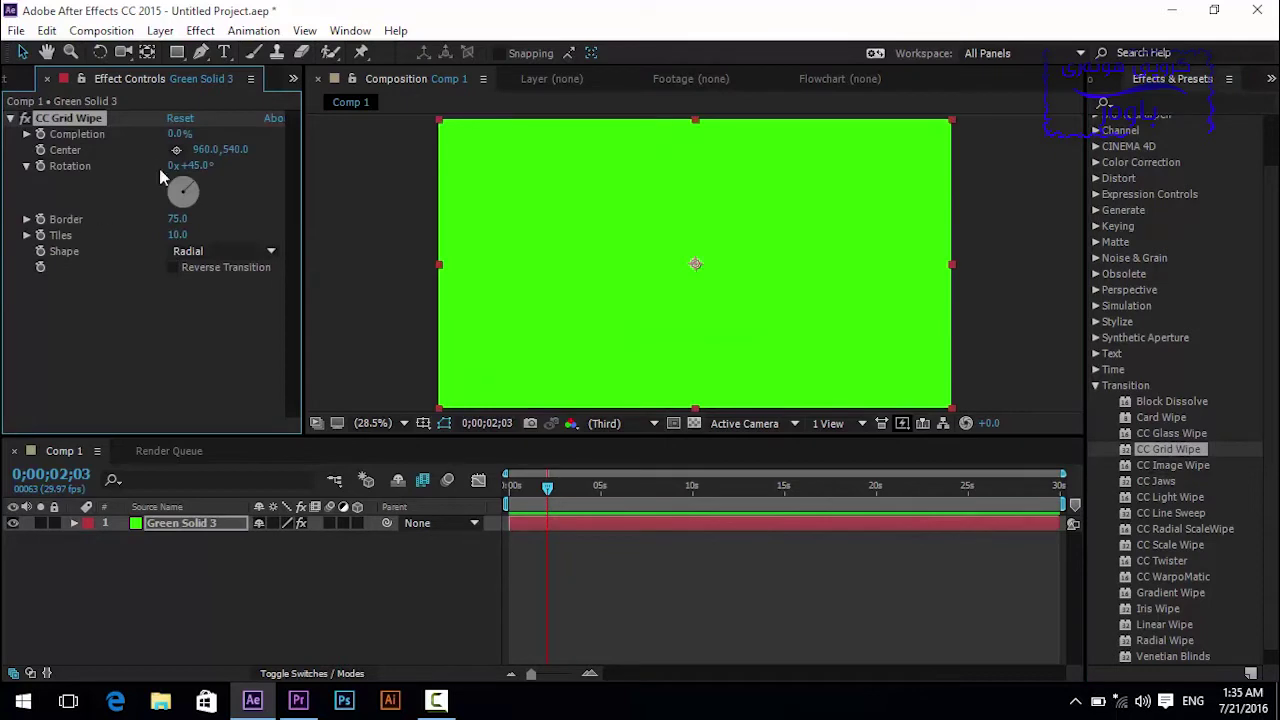
{"action": "left_click", "coordinate": [74, 524]}
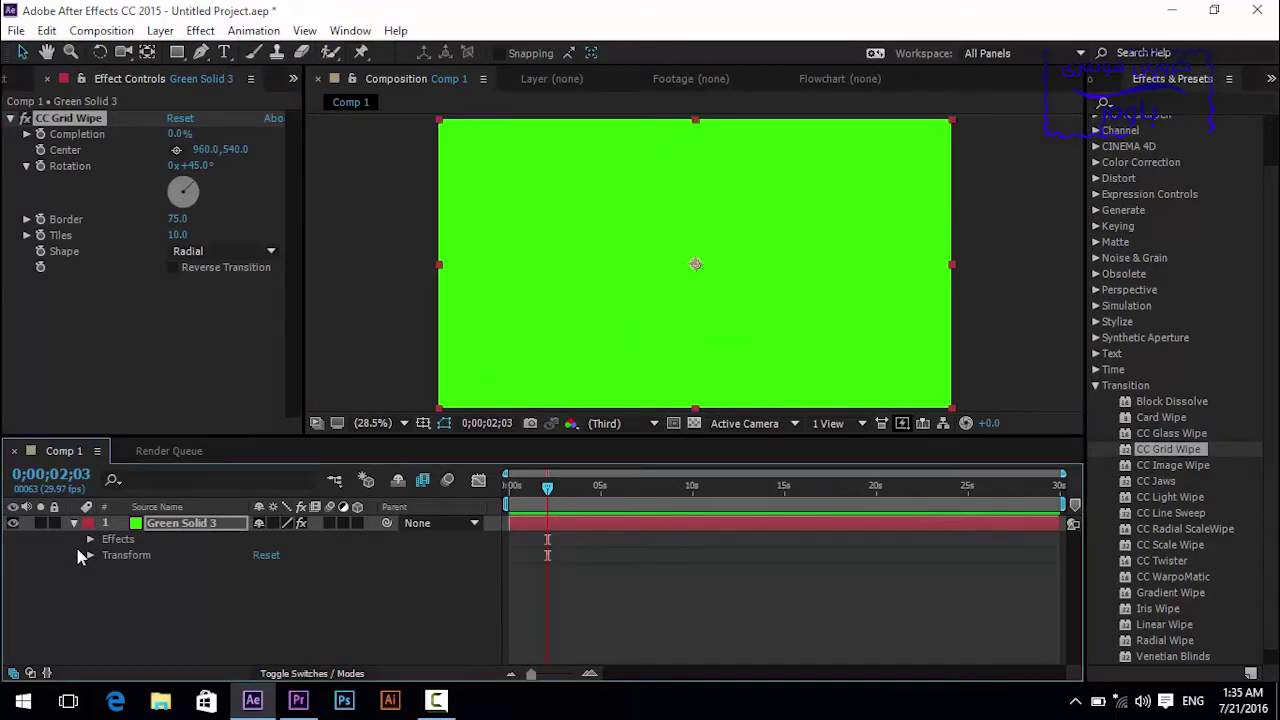
{"action": "left_click", "coordinate": [89, 540]}
{"action": "left_click", "coordinate": [106, 555]}
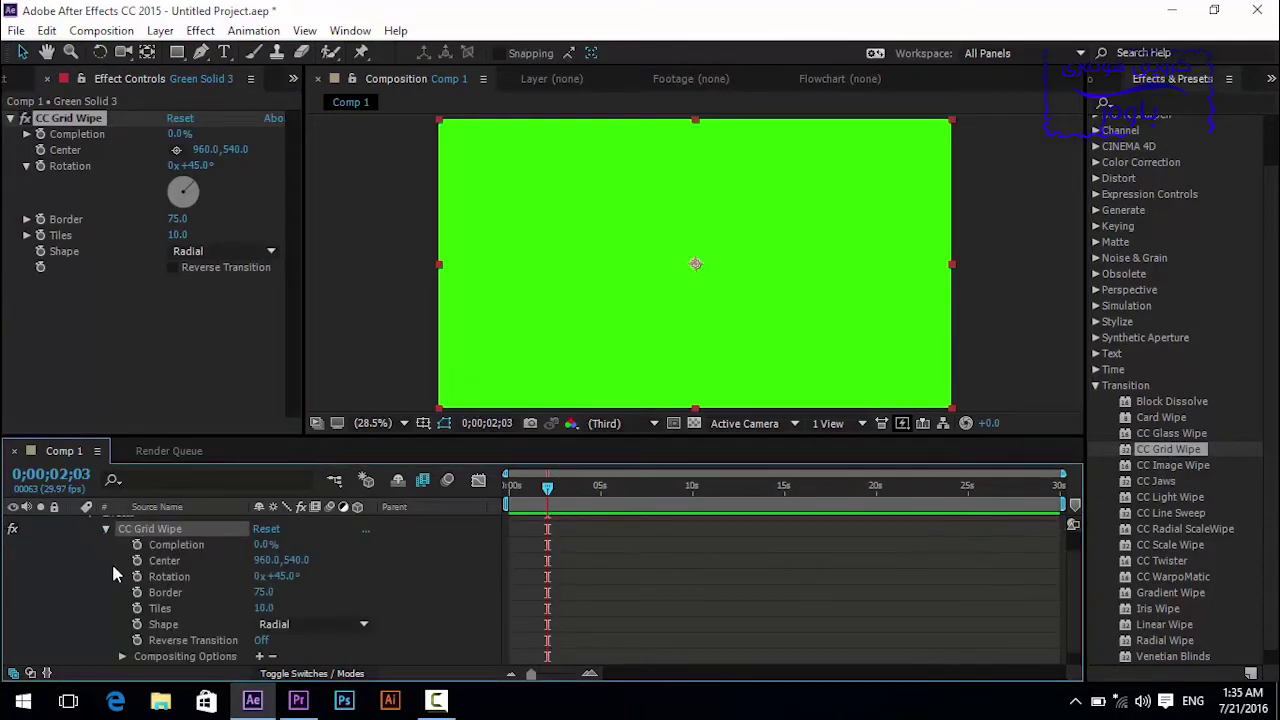
{"action": "left_click", "coordinate": [137, 544]}
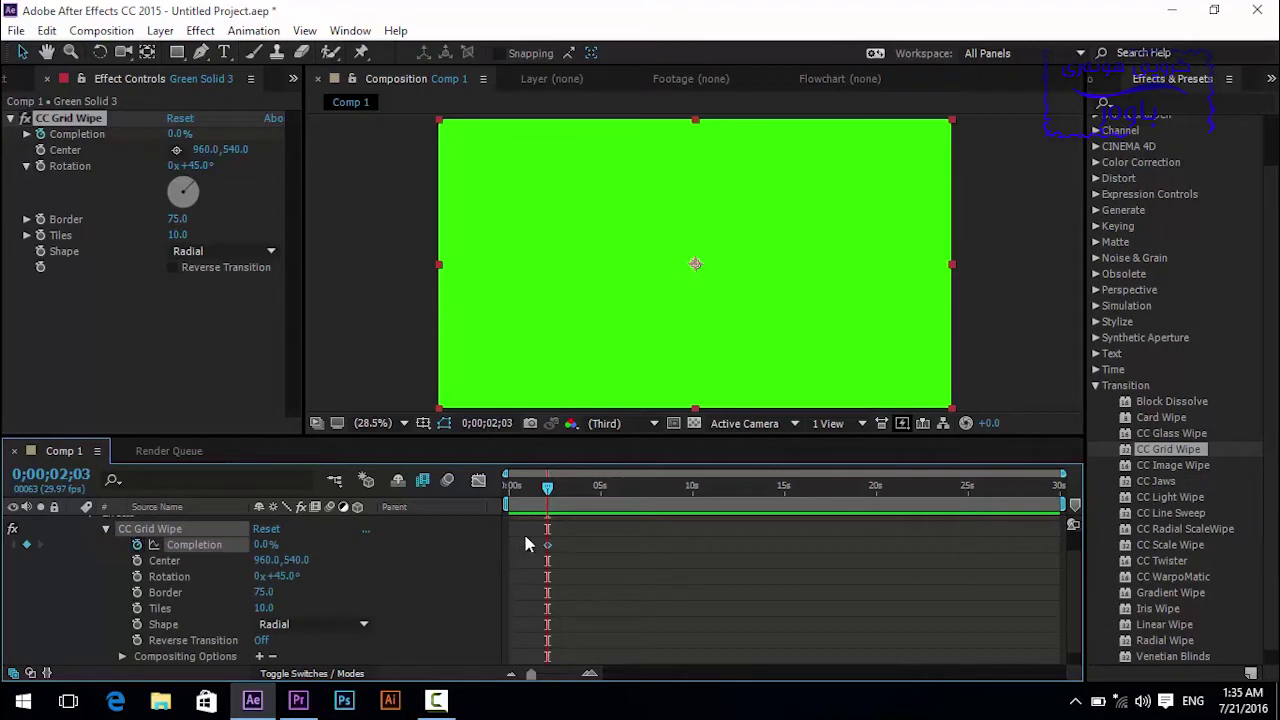
{"action": "key", "text": "ctrl+z"}
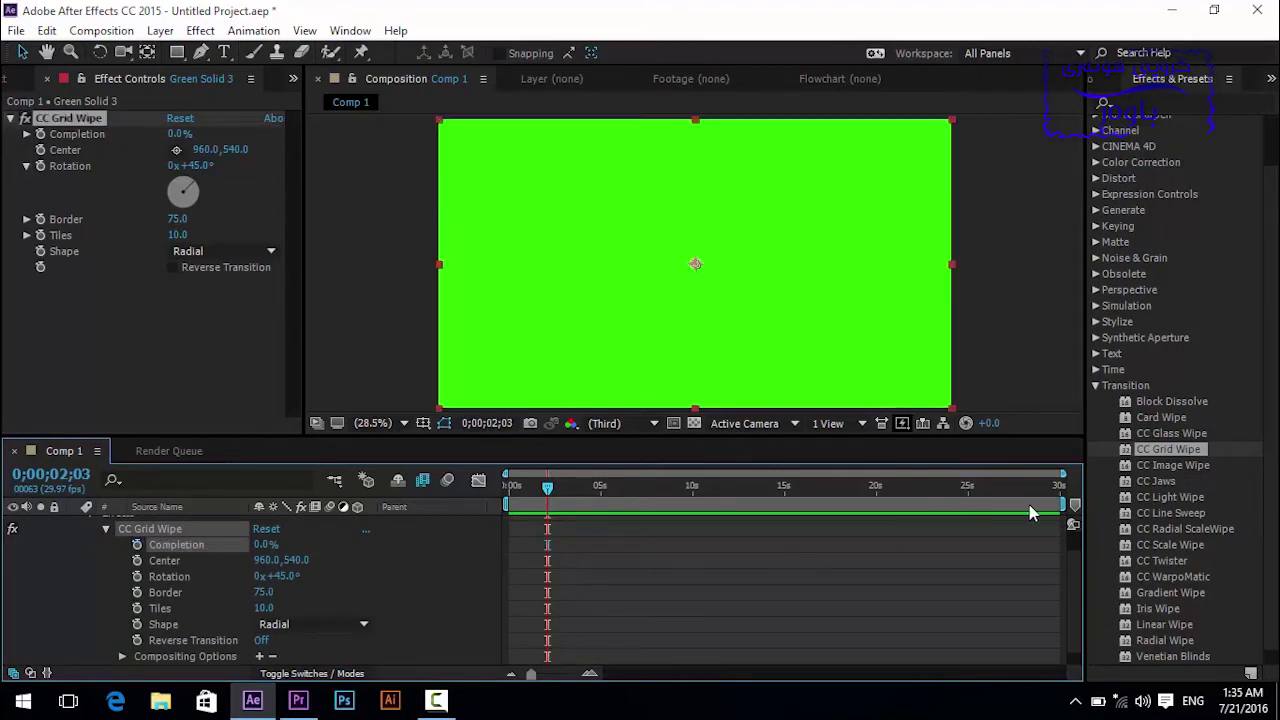
End the work area at the current time and zoom the timeline to the first five seconds.
{"action": "key", "text": "n"}
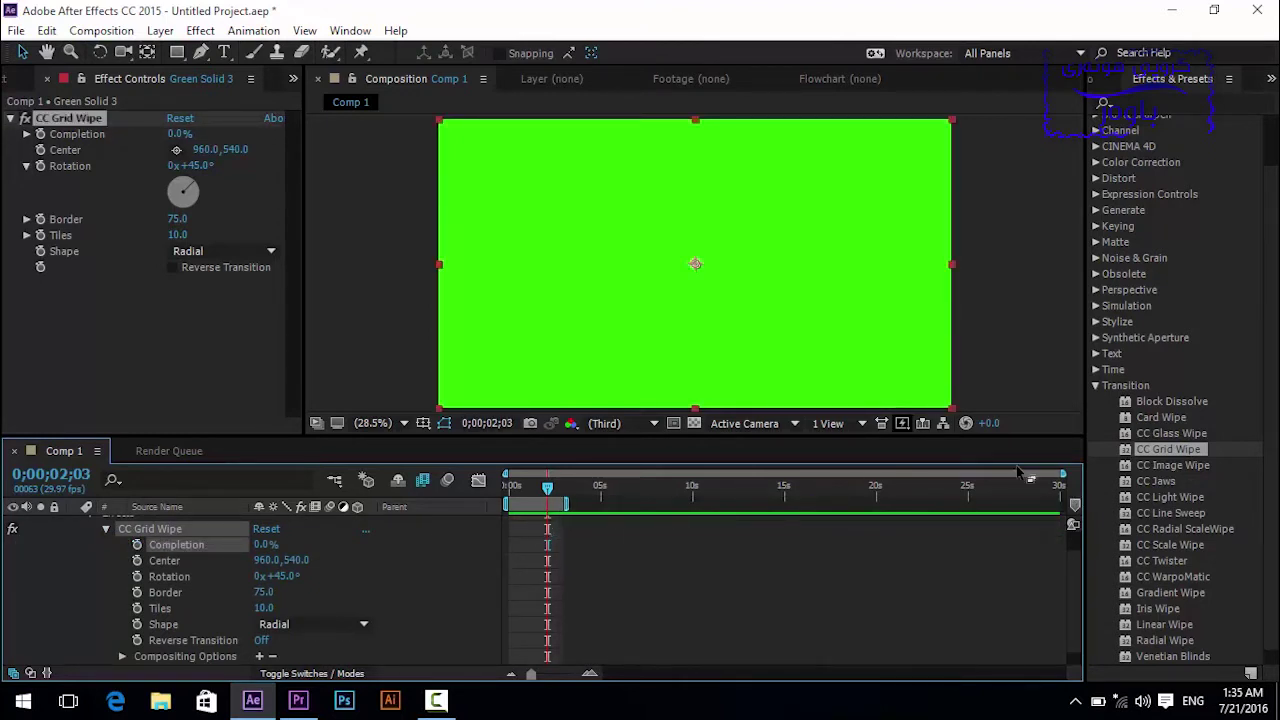
{"action": "left_click_drag", "start_coordinate": [1058, 473], "coordinate": [614, 471]}
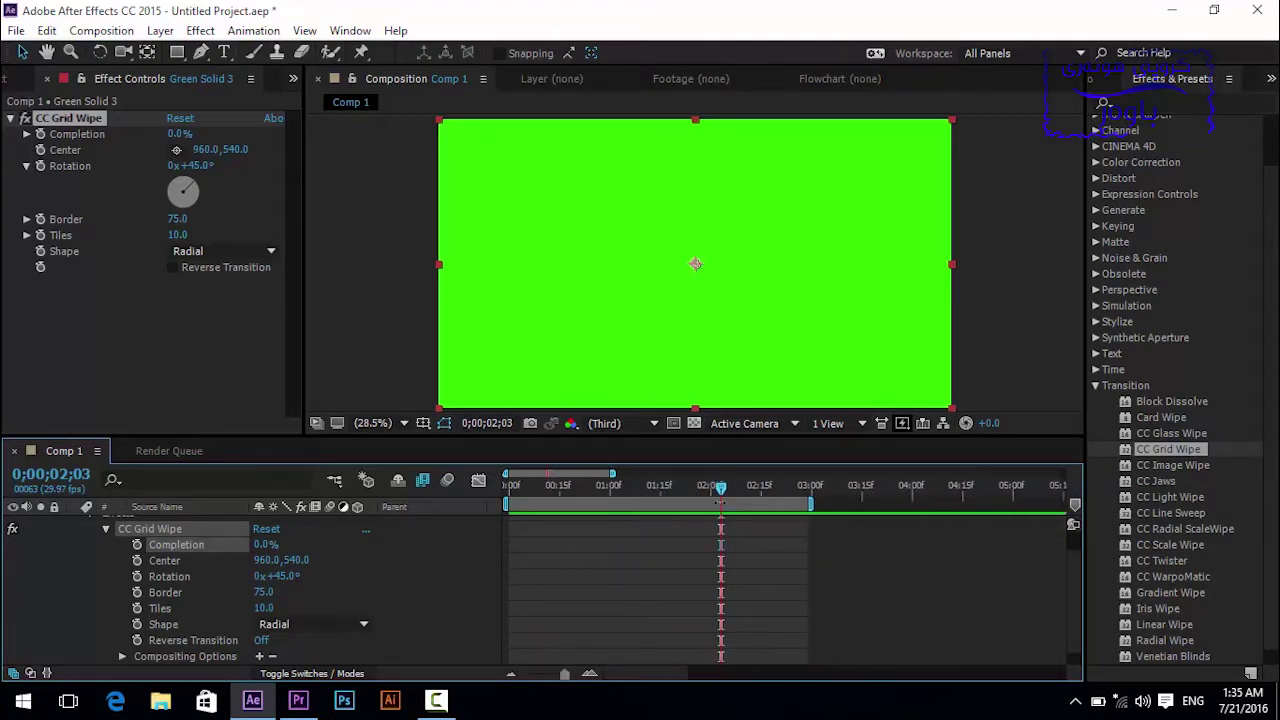
{"action": "left_click_drag", "start_coordinate": [722, 492], "coordinate": [508, 487]}
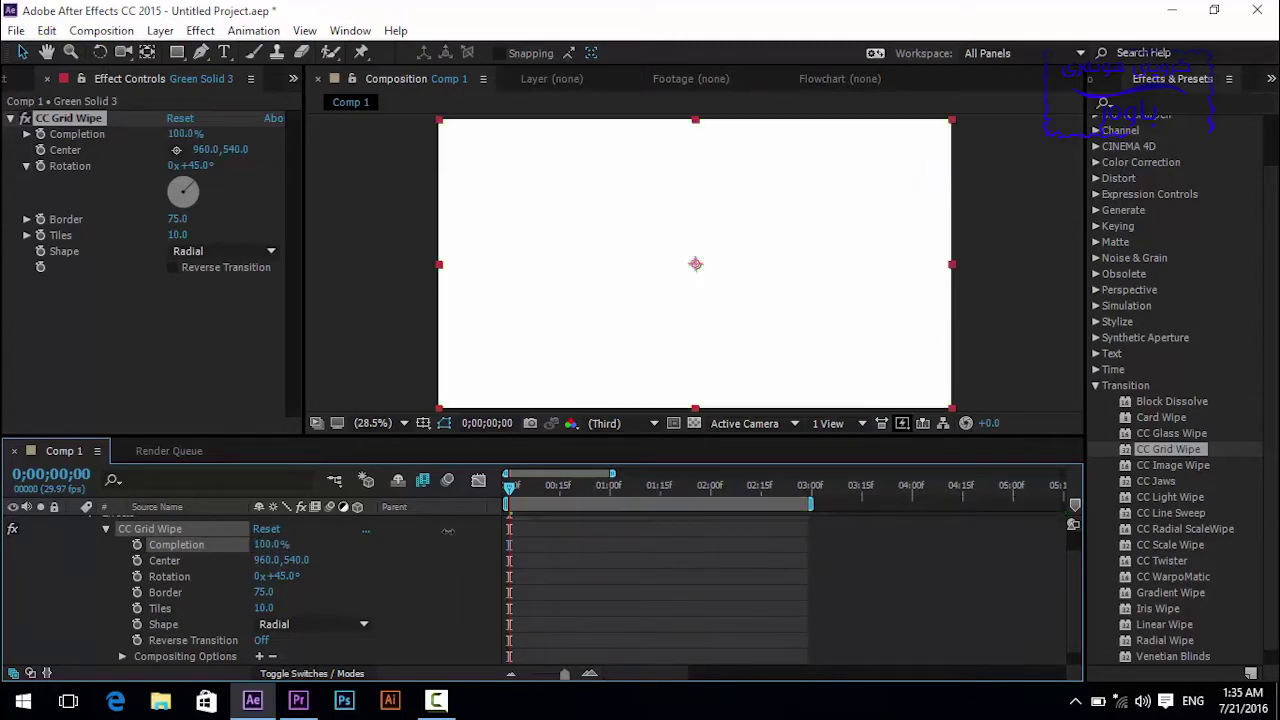
Keyframe CC Grid Wipe Completion from 0% at 0s to 100% at two seconds.
{"action": "left_click", "coordinate": [137, 544]}
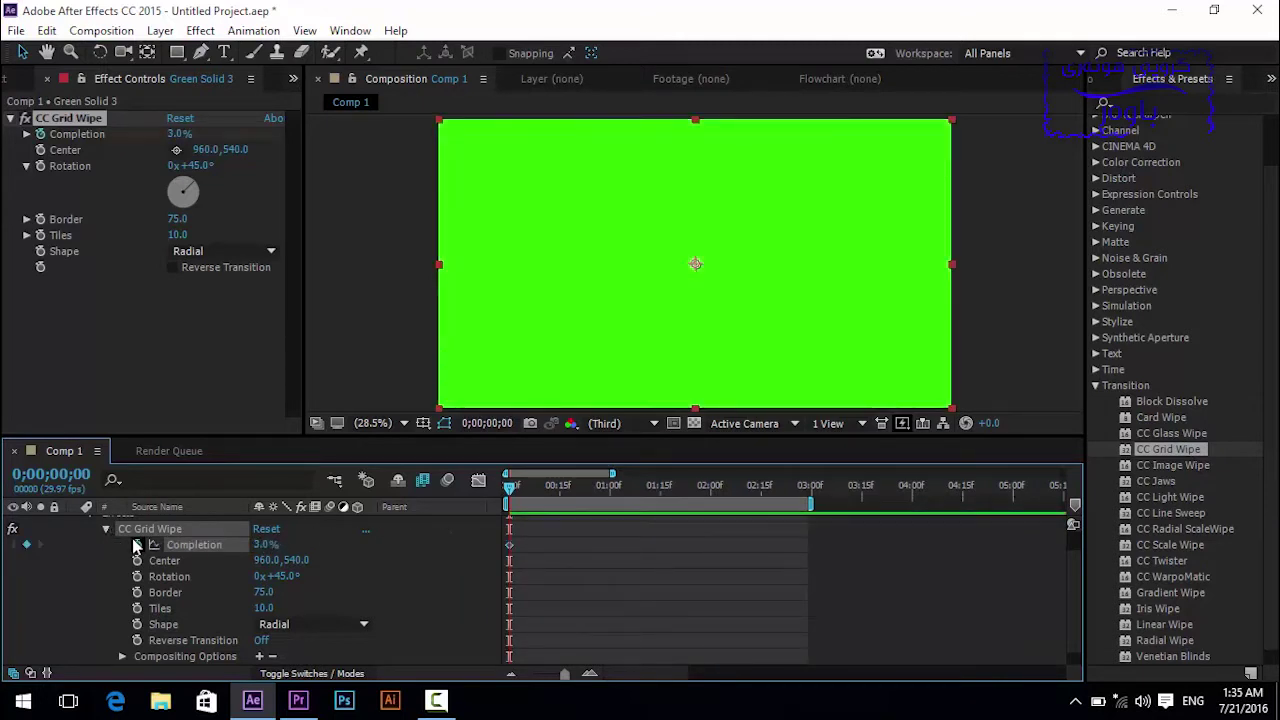
{"action": "left_click_drag", "start_coordinate": [260, 549], "coordinate": [476, 524]}
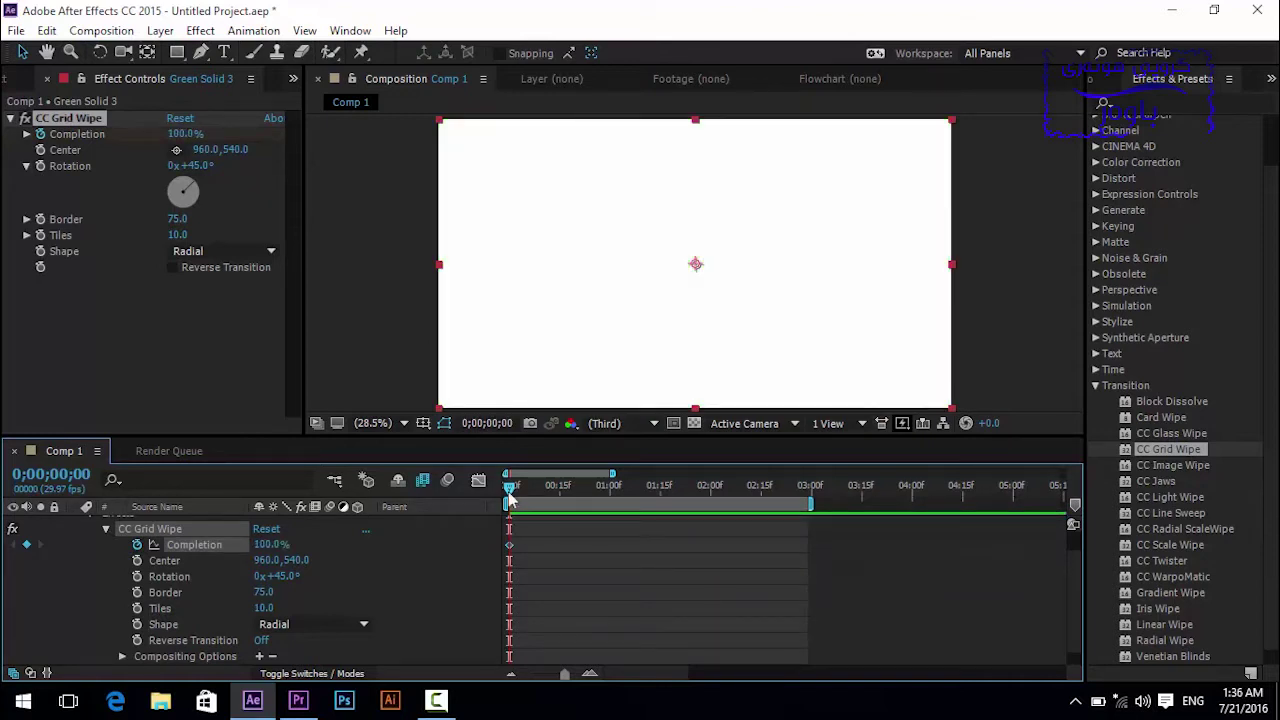
{"action": "left_click_drag", "start_coordinate": [511, 492], "coordinate": [508, 492]}
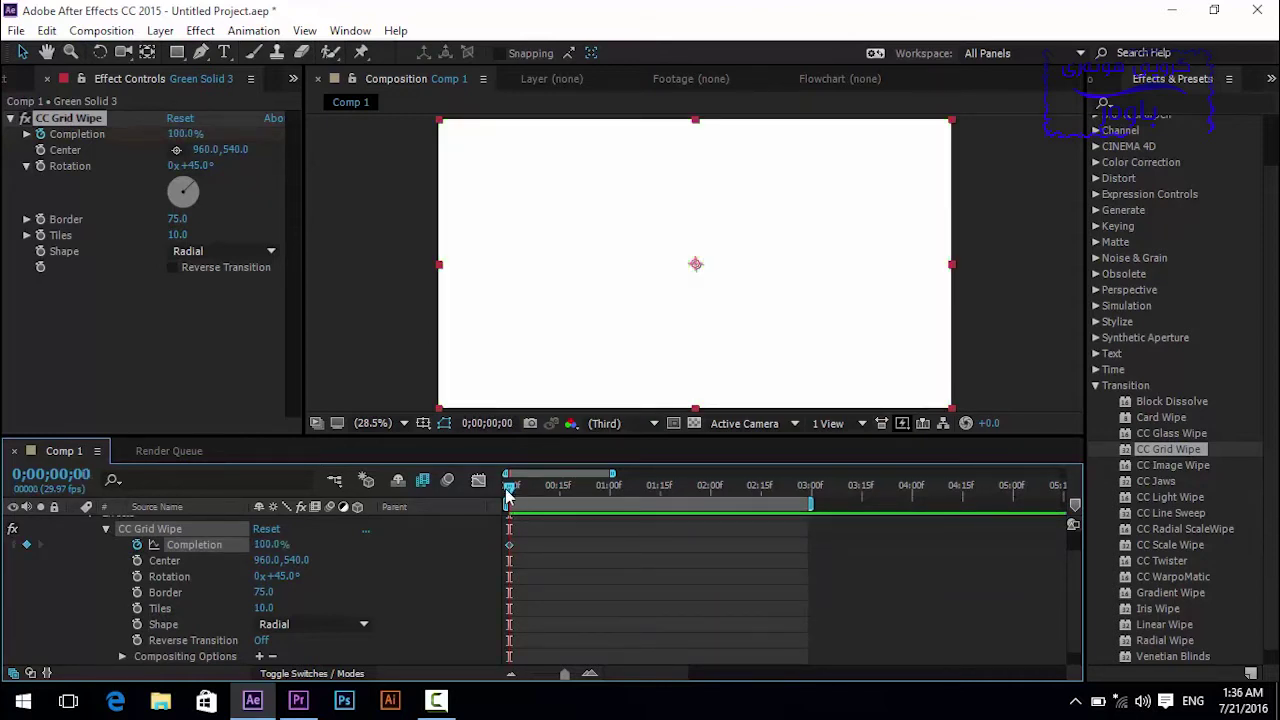
{"action": "left_click", "coordinate": [261, 546]}
{"action": "type", "text": "0"}
{"action": "key", "text": "Return"}
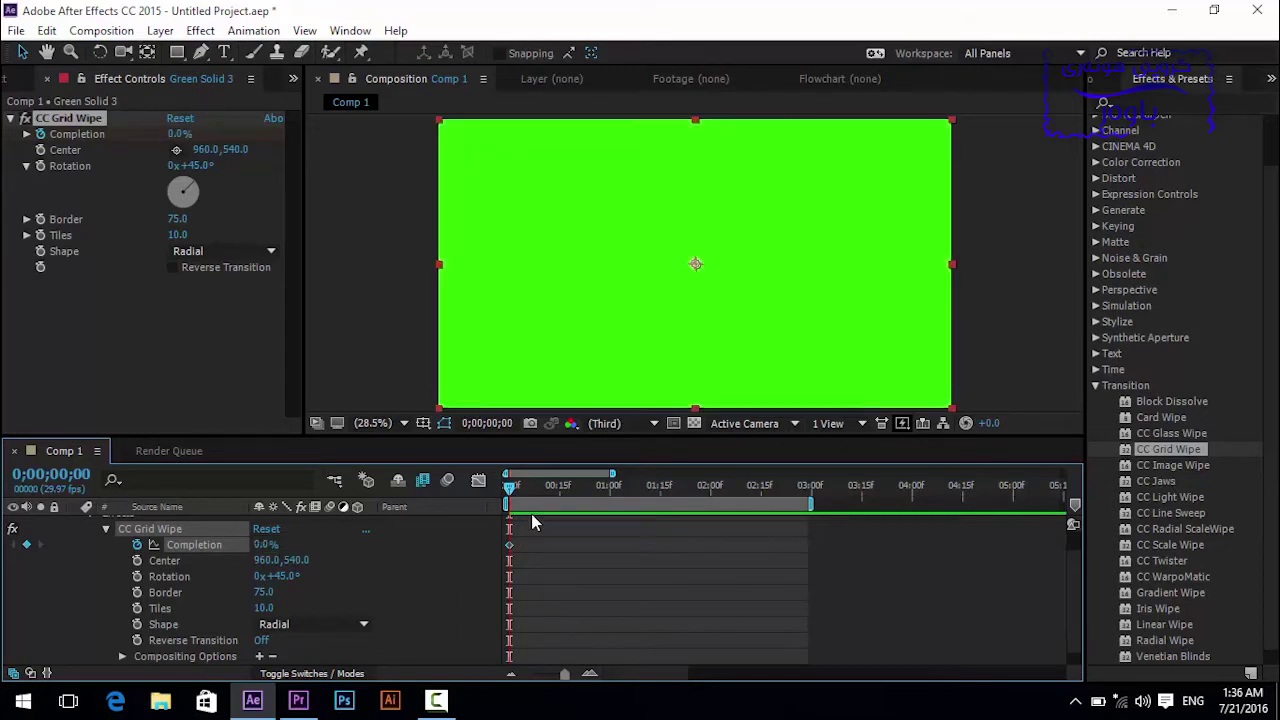
{"action": "left_click_drag", "start_coordinate": [509, 489], "coordinate": [798, 500]}
{"action": "mouse_move", "coordinate": [616, 474]}
{"action": "left_mouse_down"}
{"action": "mouse_move", "coordinate": [659, 473]}
{"action": "mouse_move", "coordinate": [648, 492]}
{"action": "left_mouse_up"}
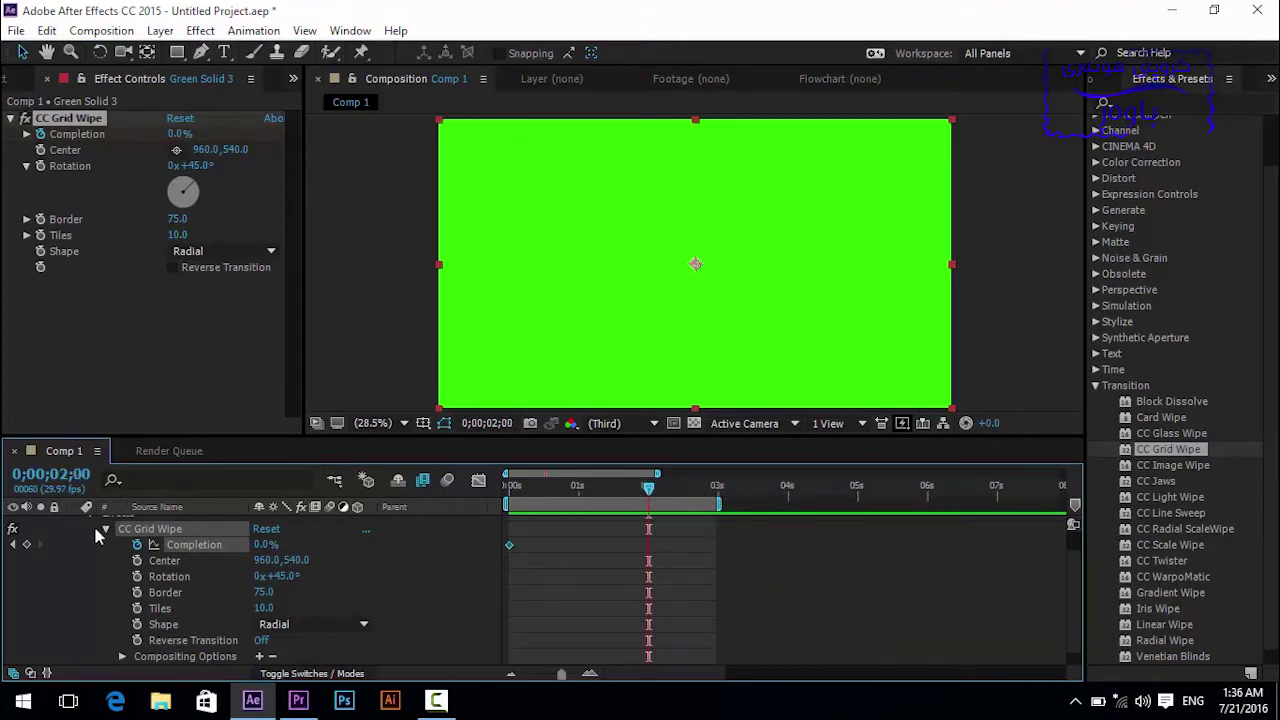
{"action": "left_click_drag", "start_coordinate": [272, 541], "coordinate": [330, 544]}
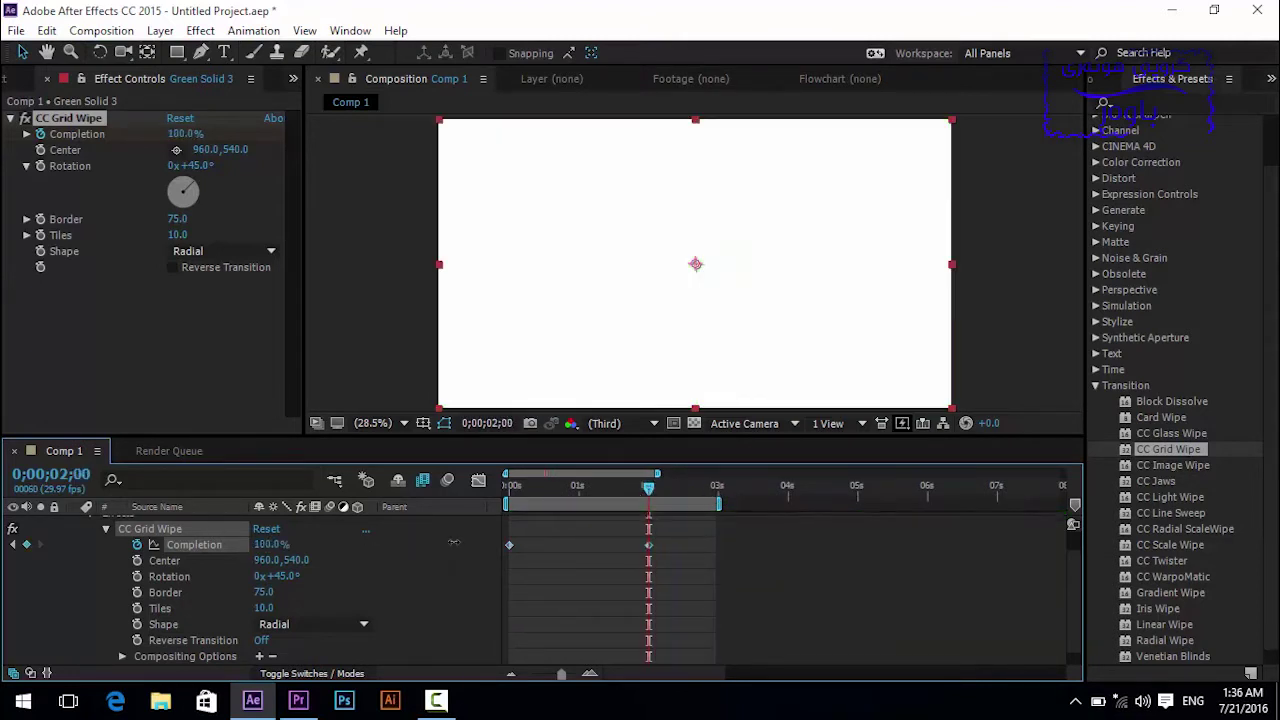
Trim the layer to end just after two seconds and preview the grid wipe.
{"action": "left_click_drag", "start_coordinate": [718, 504], "coordinate": [665, 504]}
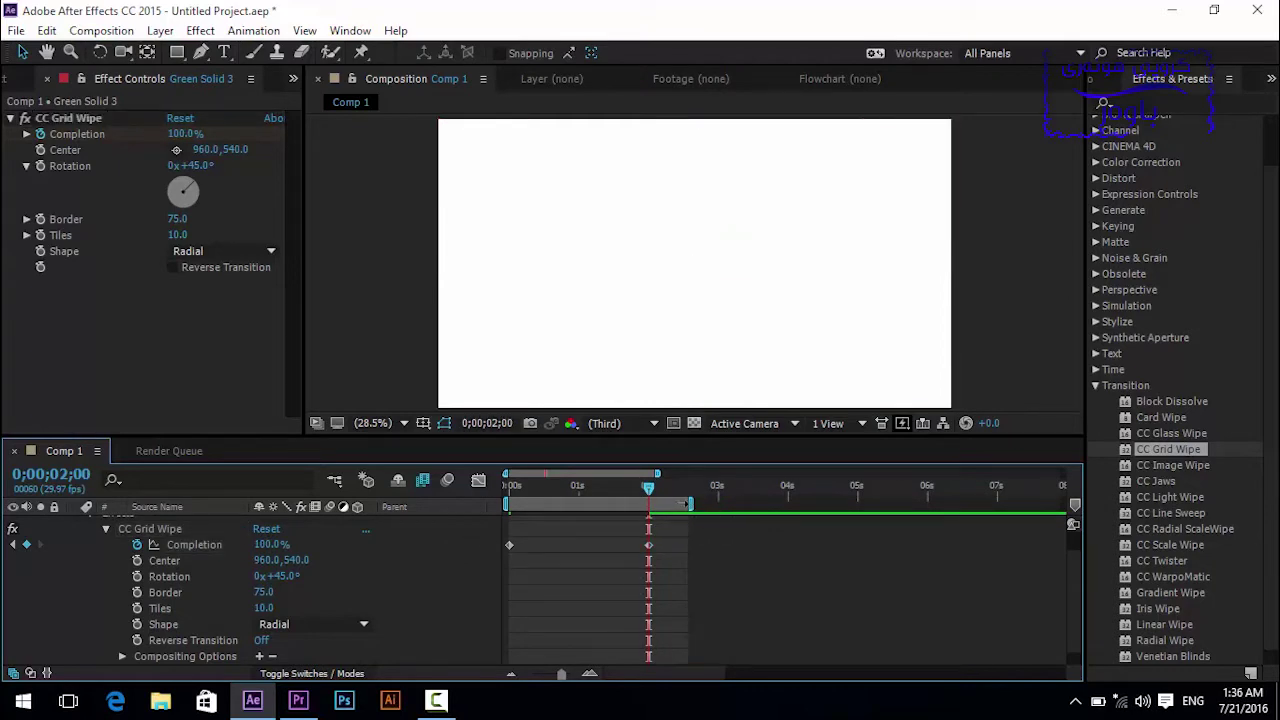
{"action": "key", "text": "space"}
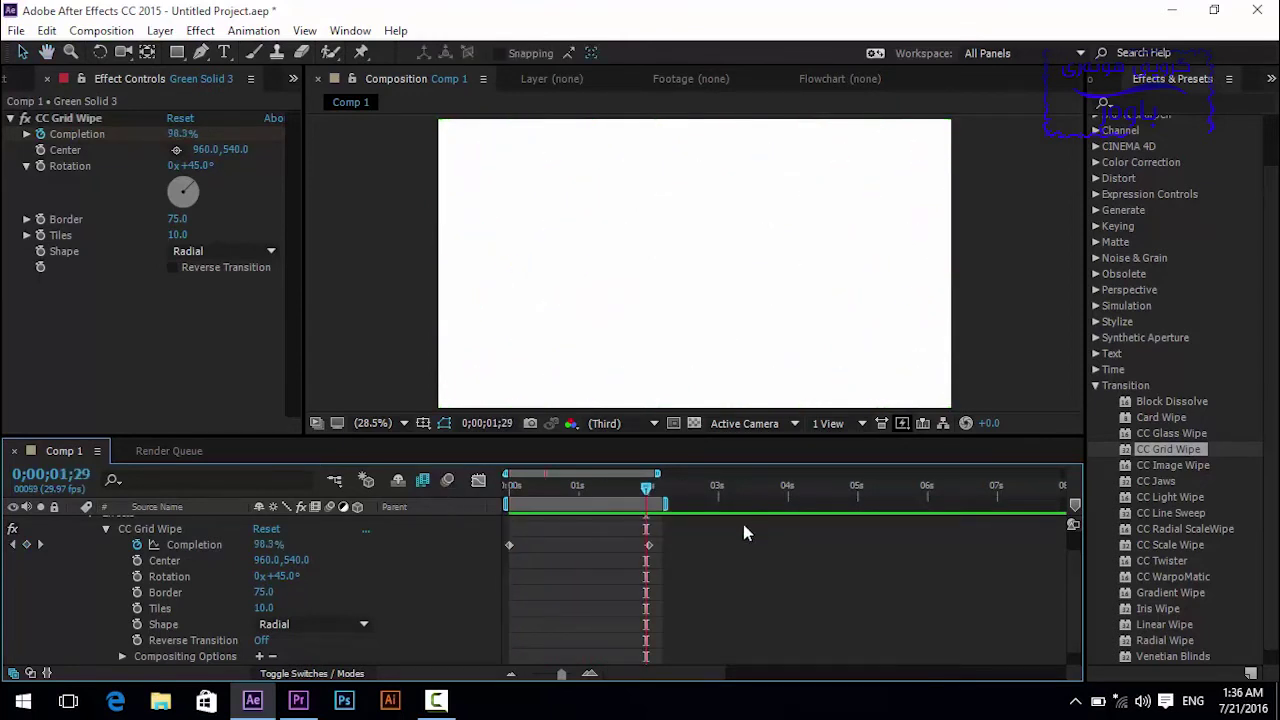
{"action": "left_click", "coordinate": [16, 30]}
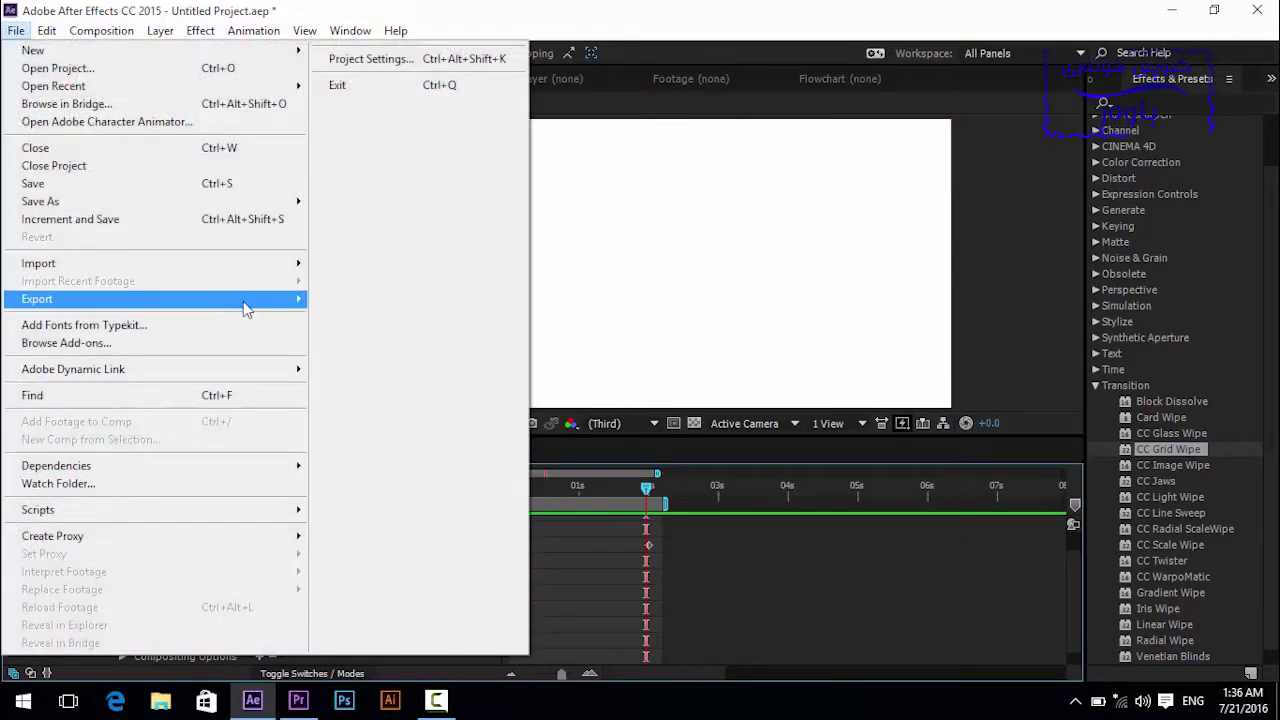
Add Comp 1 to the Render Queue with Best Settings.
{"action": "mouse_move", "coordinate": [245, 299]}
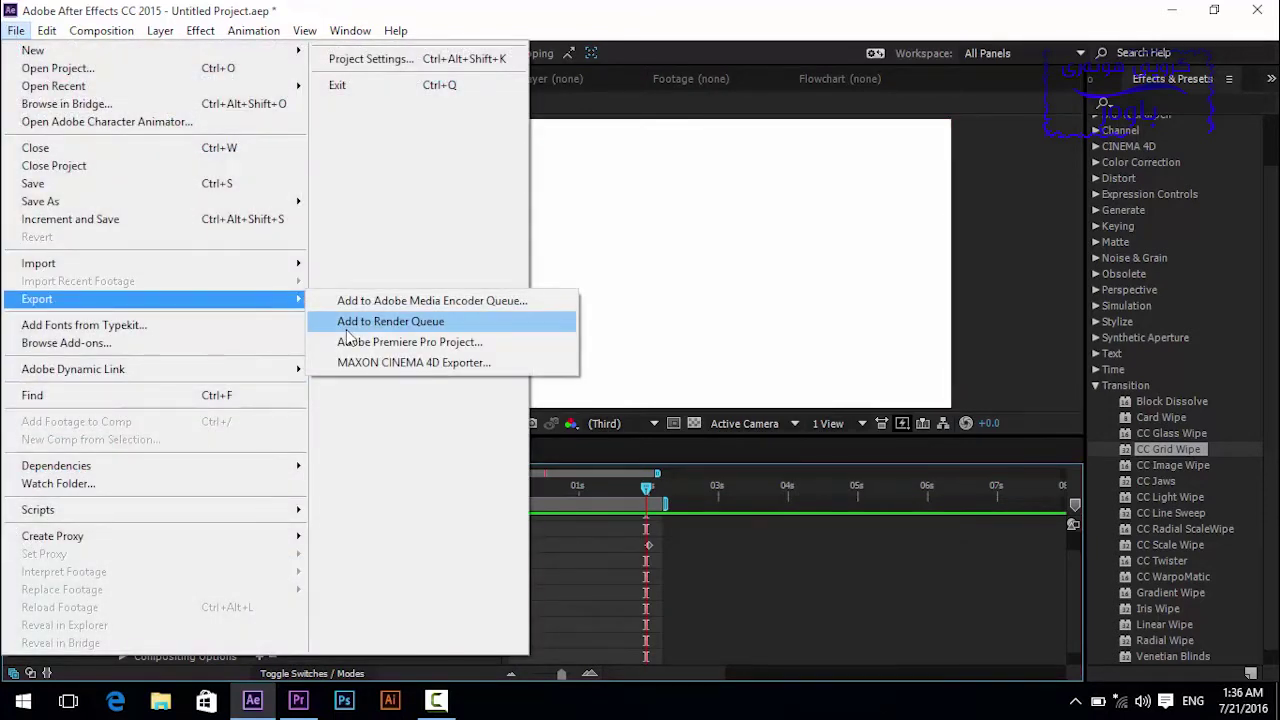
{"action": "left_click", "coordinate": [390, 321]}
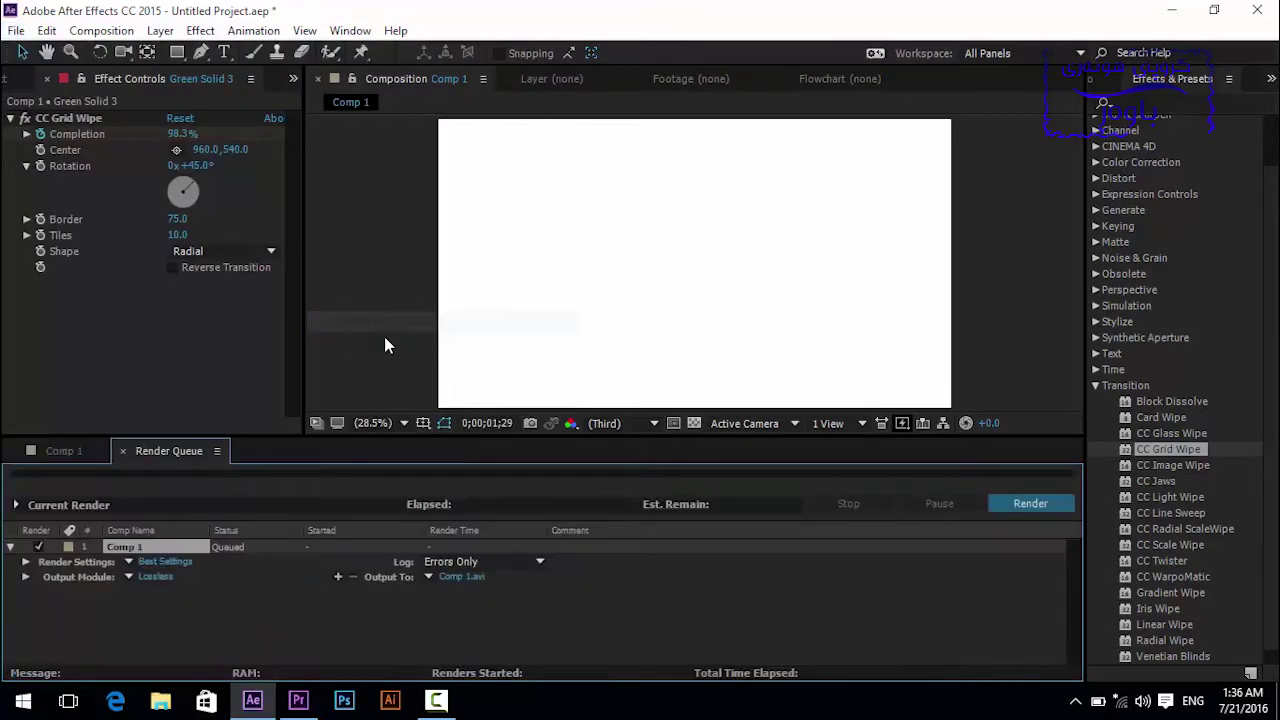
{"action": "left_click", "coordinate": [149, 562]}
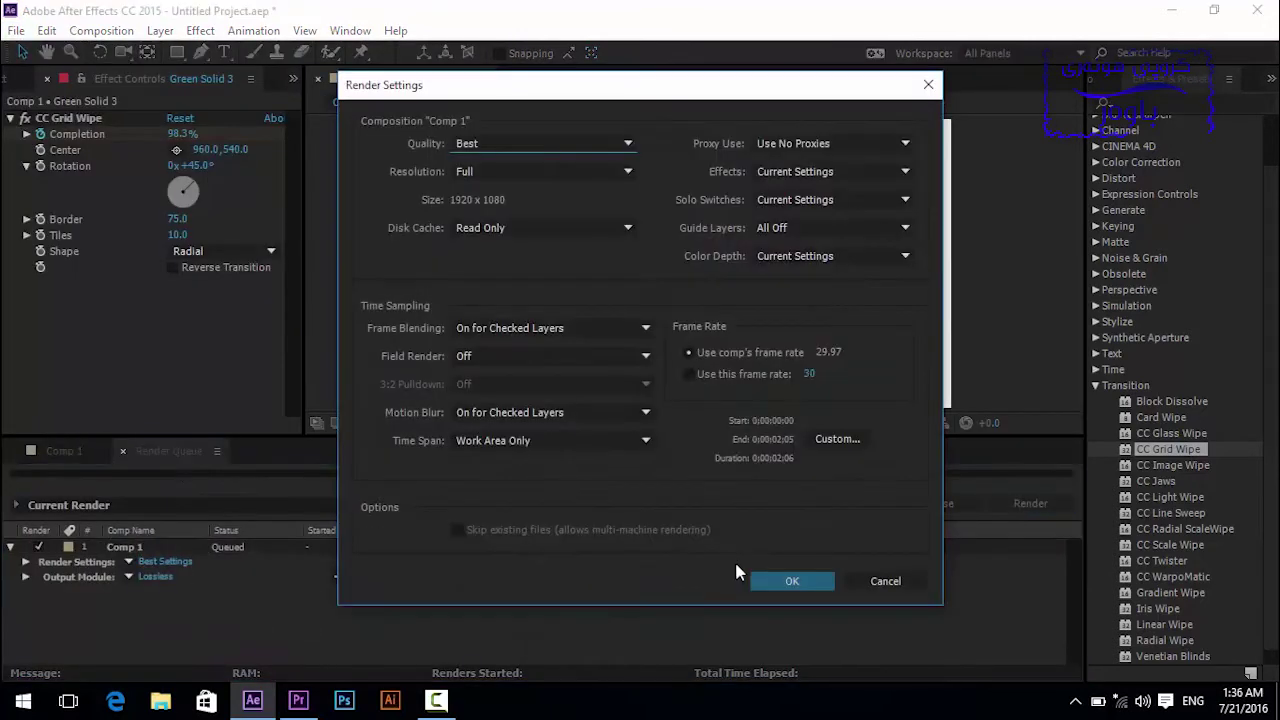
{"action": "left_click", "coordinate": [806, 581]}
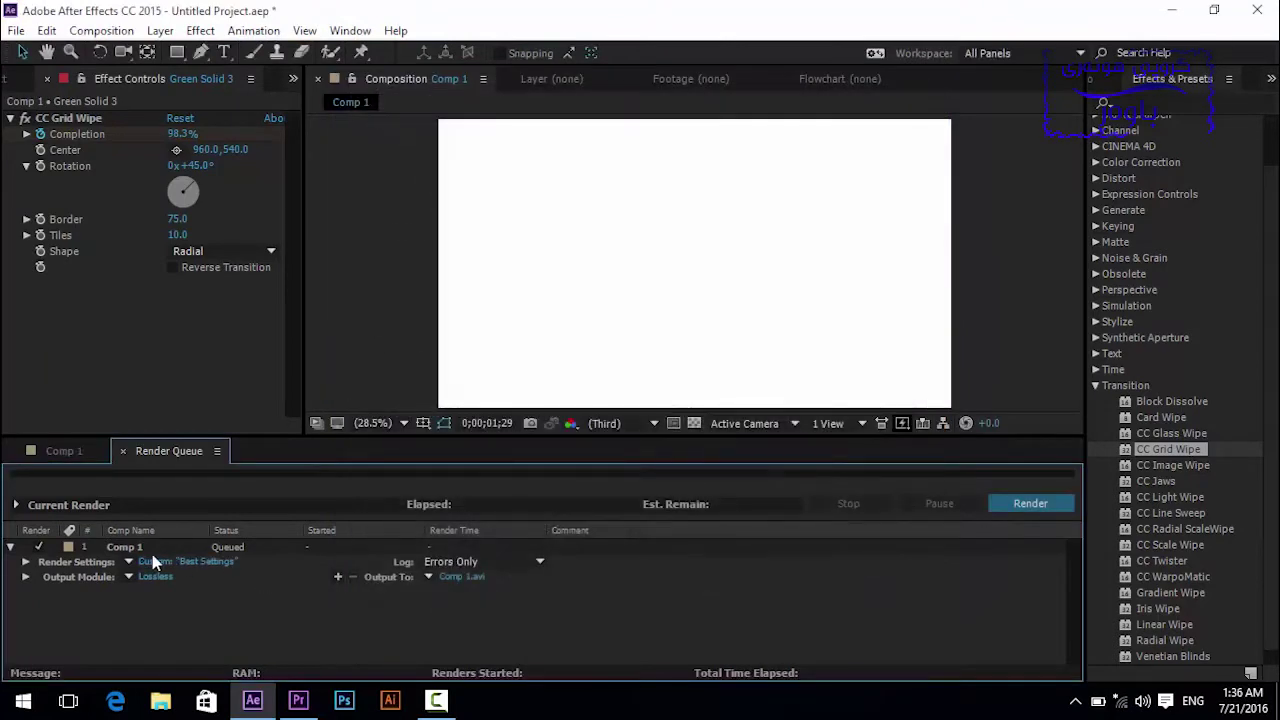
Set the output module format to QuickTime with resizing turned on.
{"action": "left_click", "coordinate": [161, 578]}
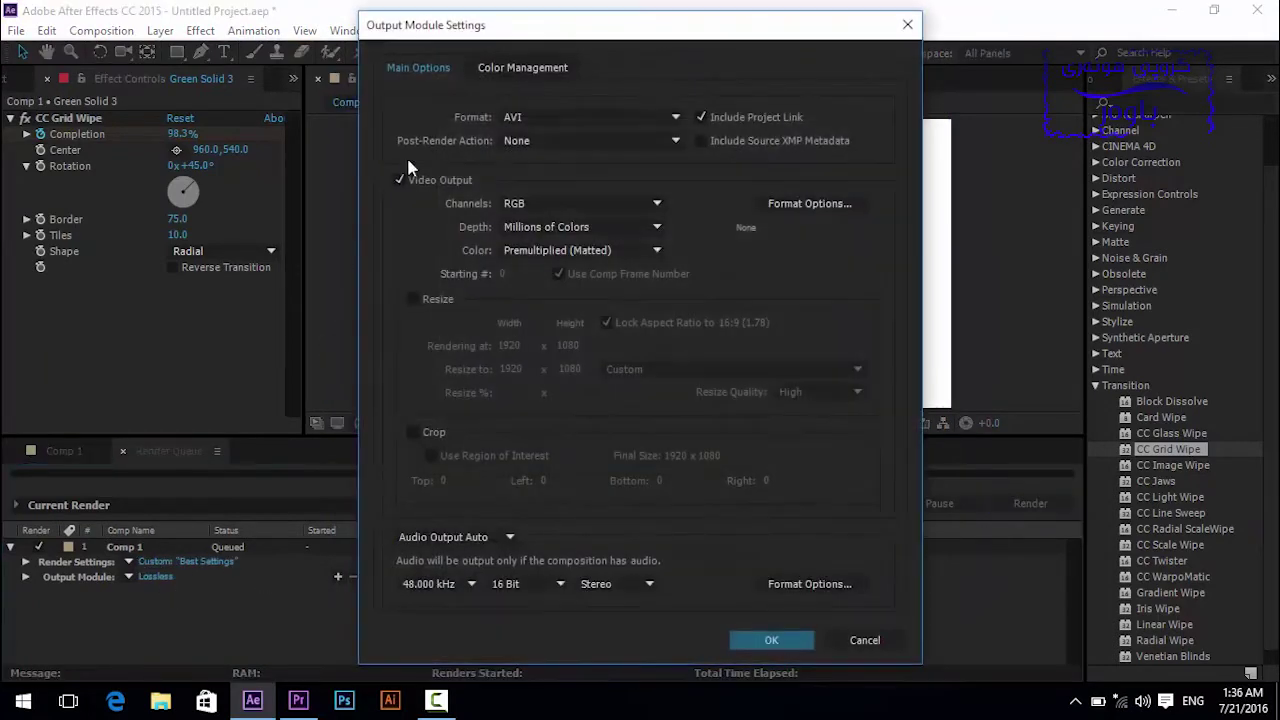
{"action": "left_click", "coordinate": [574, 117]}
{"action": "left_click", "coordinate": [557, 345]}
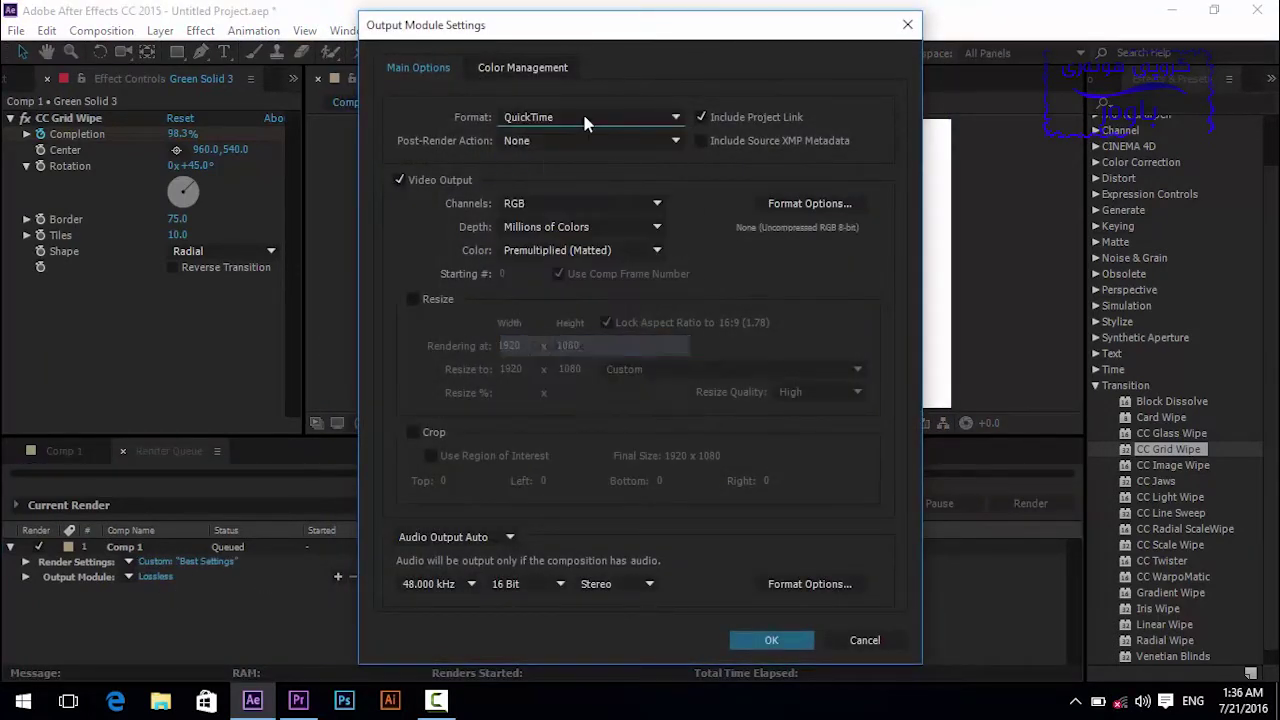
{"action": "left_click", "coordinate": [413, 299]}
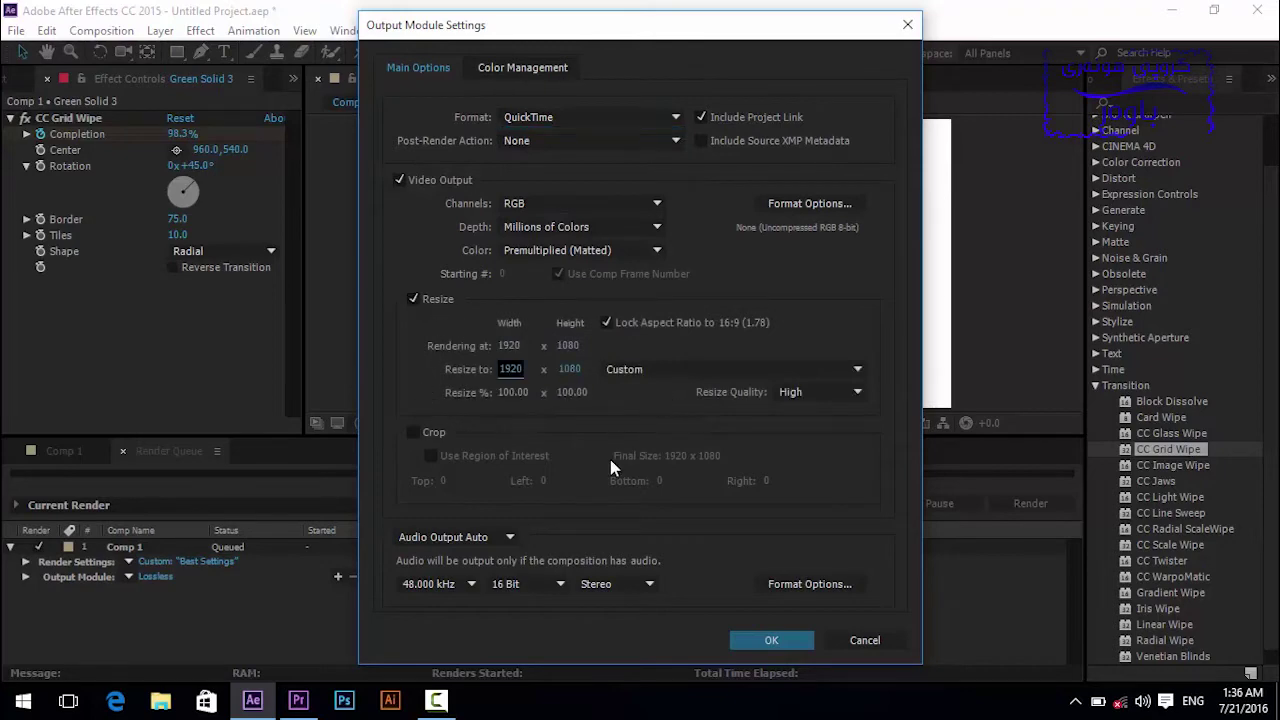
{"action": "left_click", "coordinate": [752, 637]}
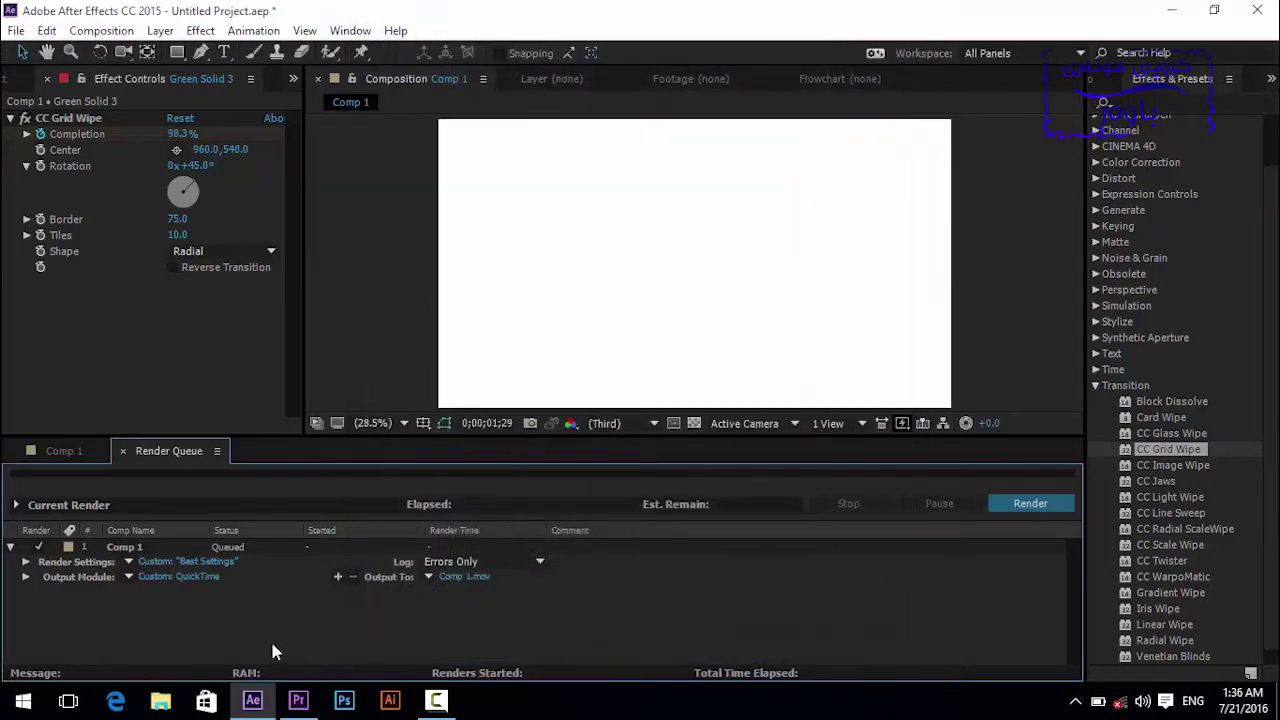
Output to Comp 1.mov on the Desktop and start the render.
{"action": "left_click", "coordinate": [457, 576]}
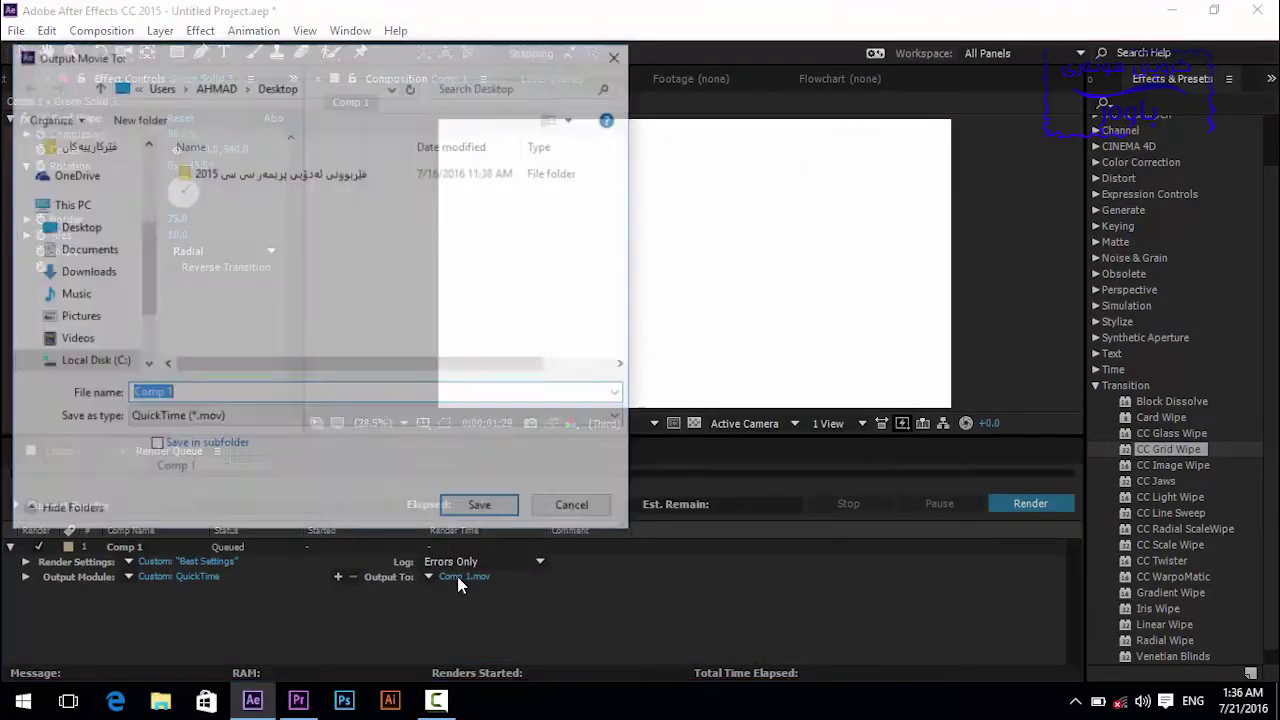
{"action": "left_click", "coordinate": [84, 232]}
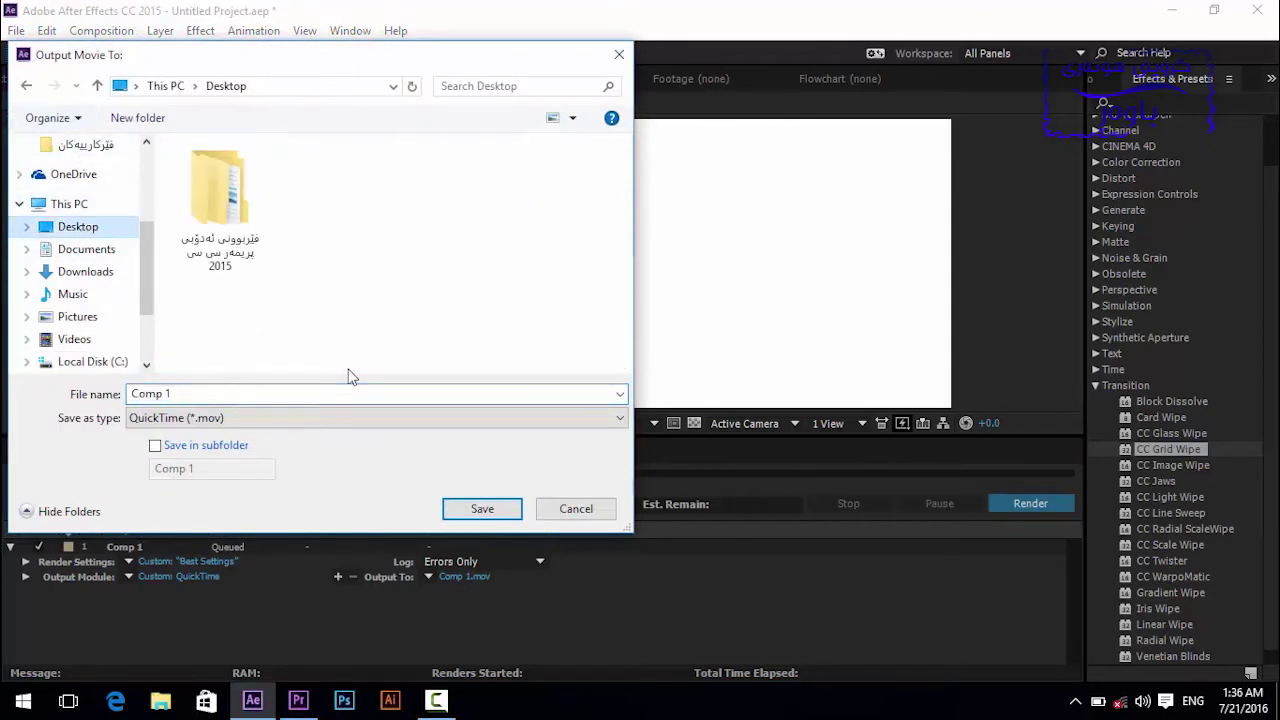
{"action": "left_click", "coordinate": [482, 509]}
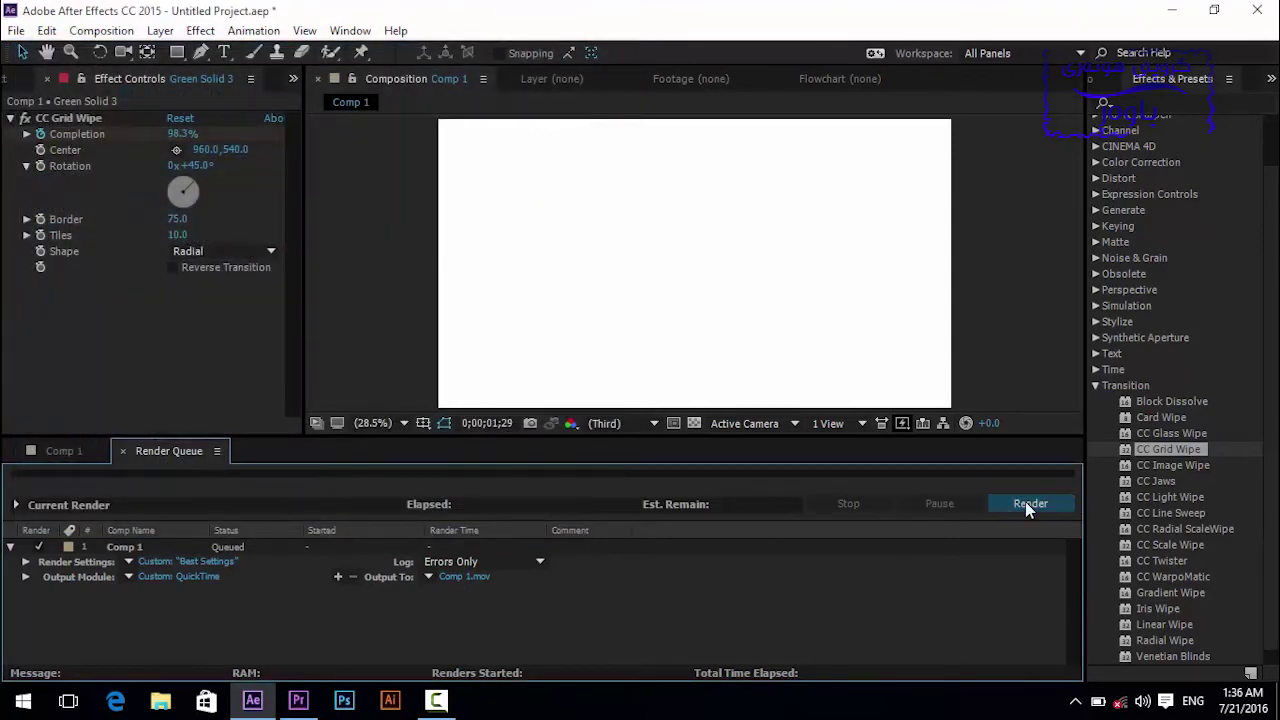
{"action": "left_click", "coordinate": [1025, 501]}
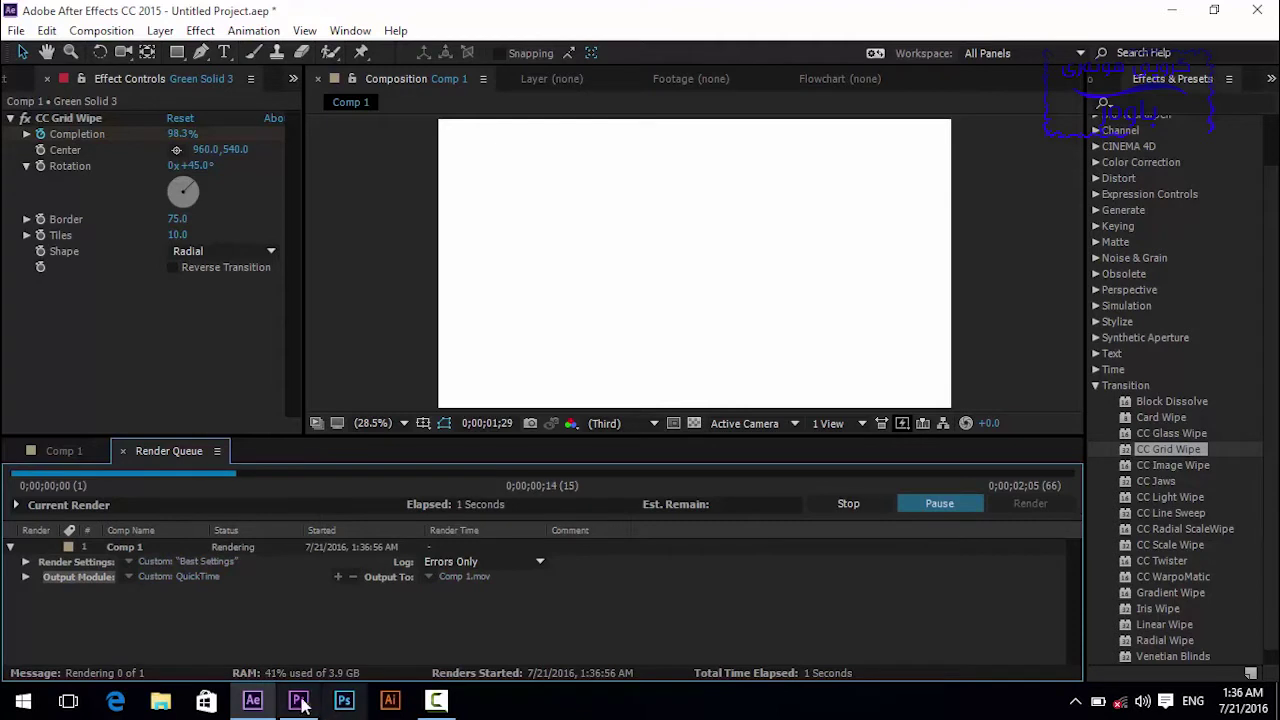
{"action": "mouse_move", "coordinate": [293, 707]}
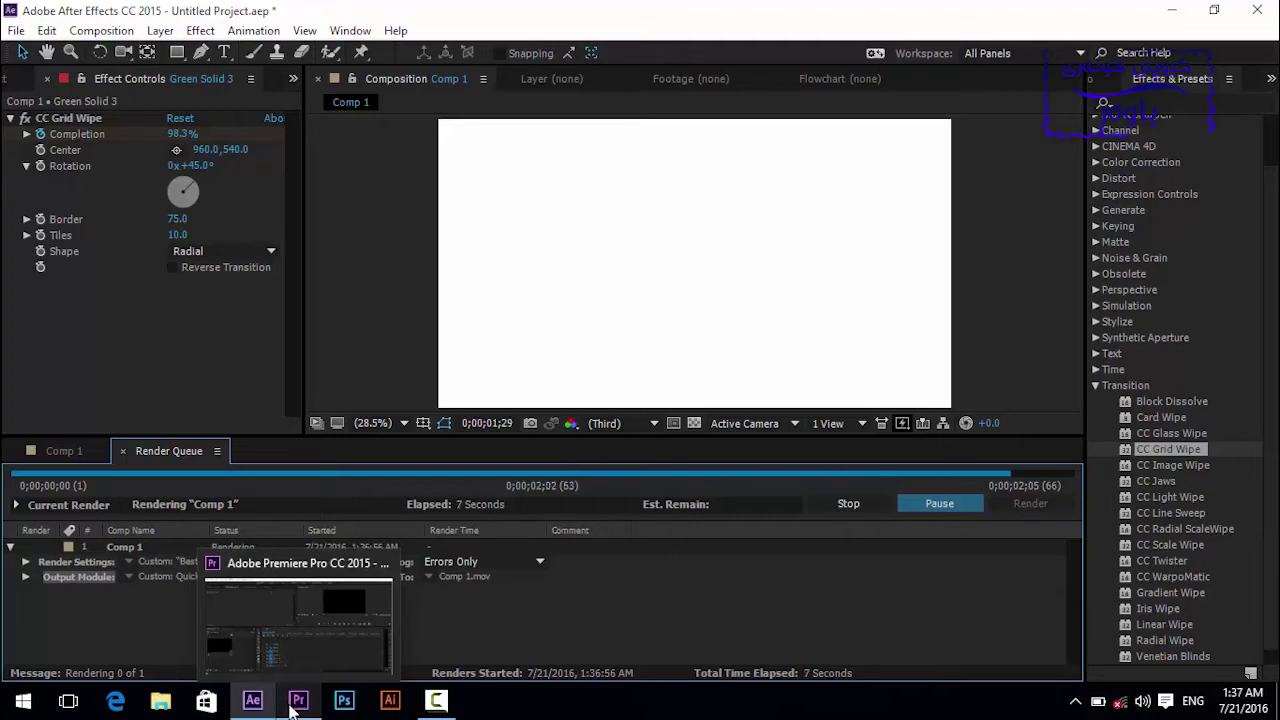
Import the Amazing Nature Scenery video and place only its picture on the 'new' sequence.
{"action": "left_click", "coordinate": [296, 702]}
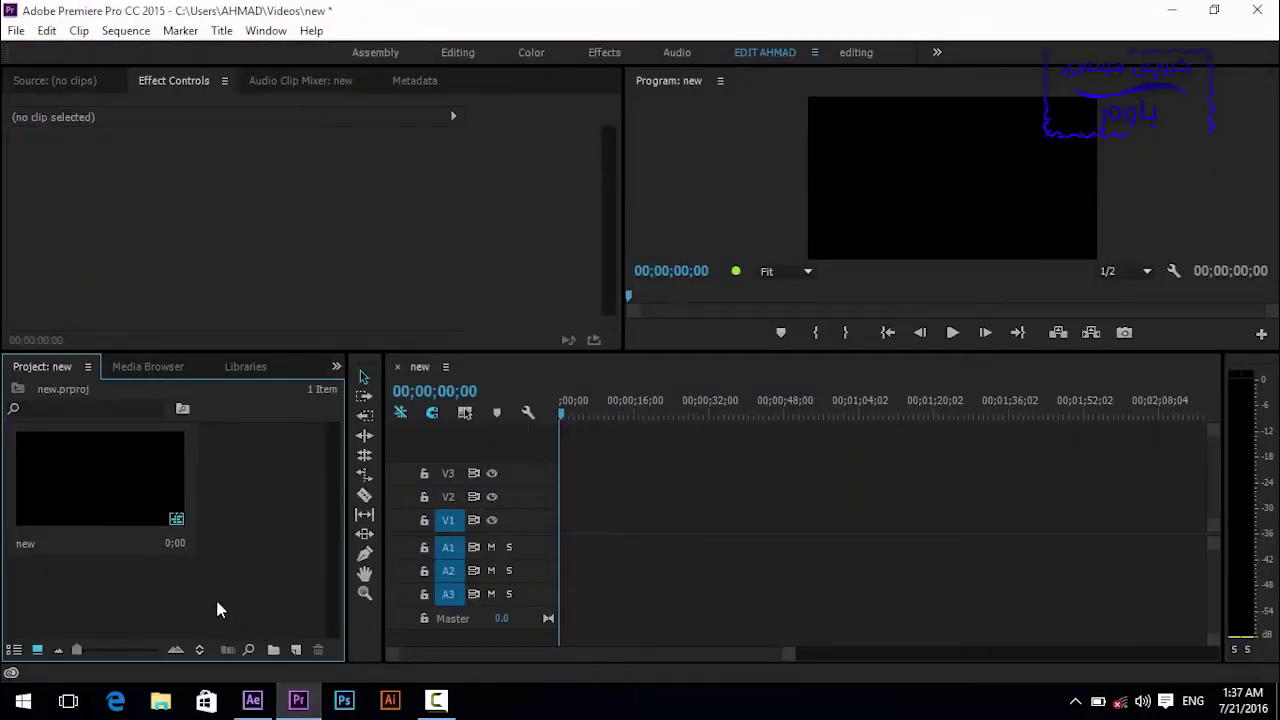
{"action": "double_click", "coordinate": [277, 585]}
{"action": "double_click", "coordinate": [230, 228]}
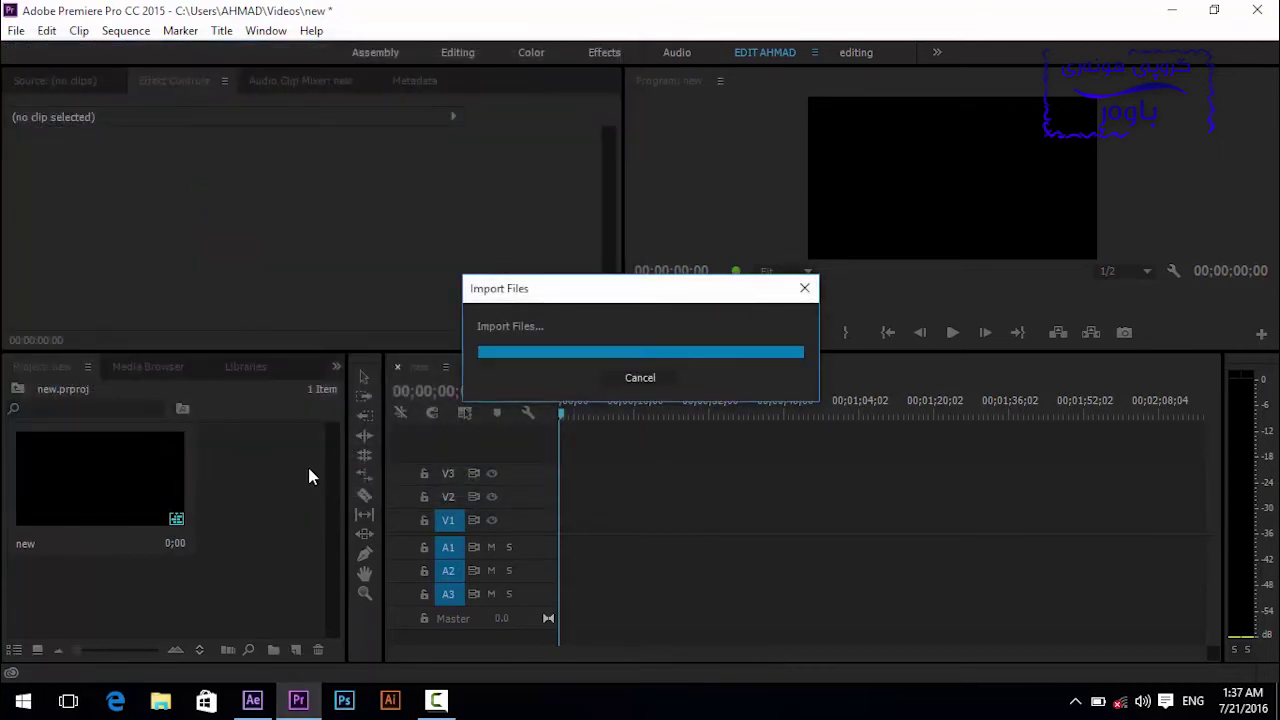
{"action": "left_click_drag", "start_coordinate": [300, 484], "coordinate": [555, 545]}
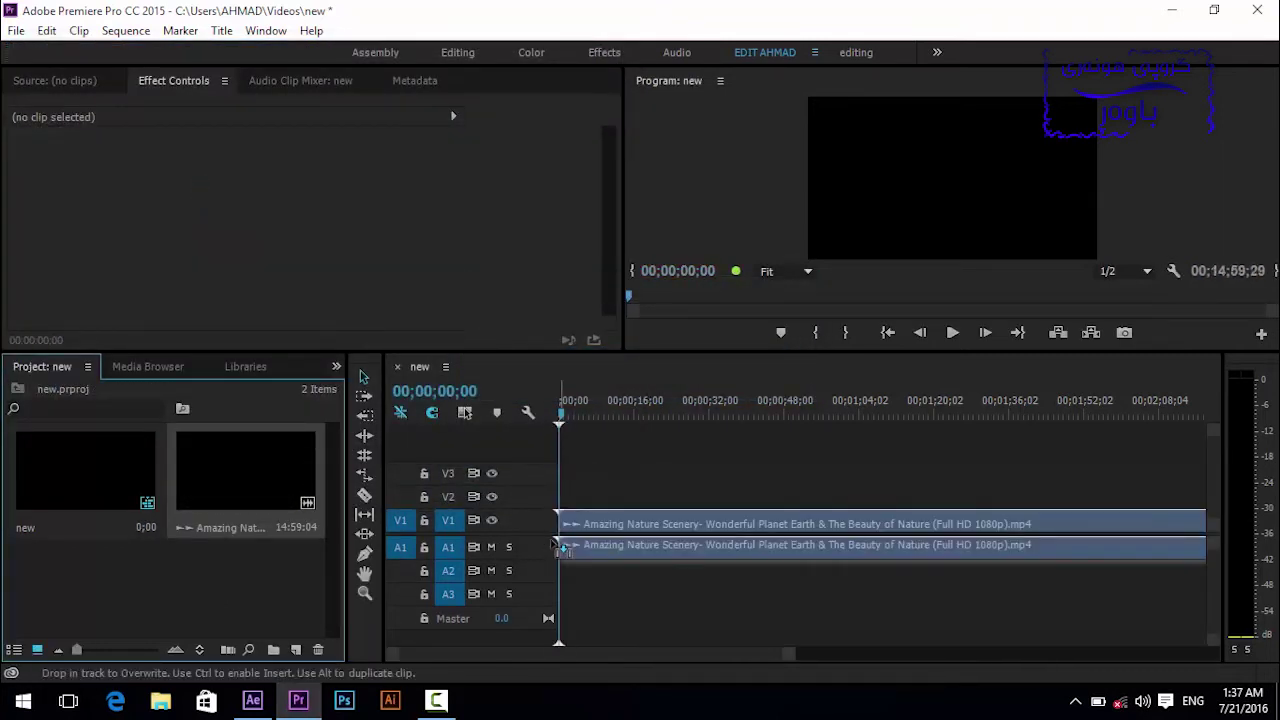
{"action": "left_click", "coordinate": [600, 549]}
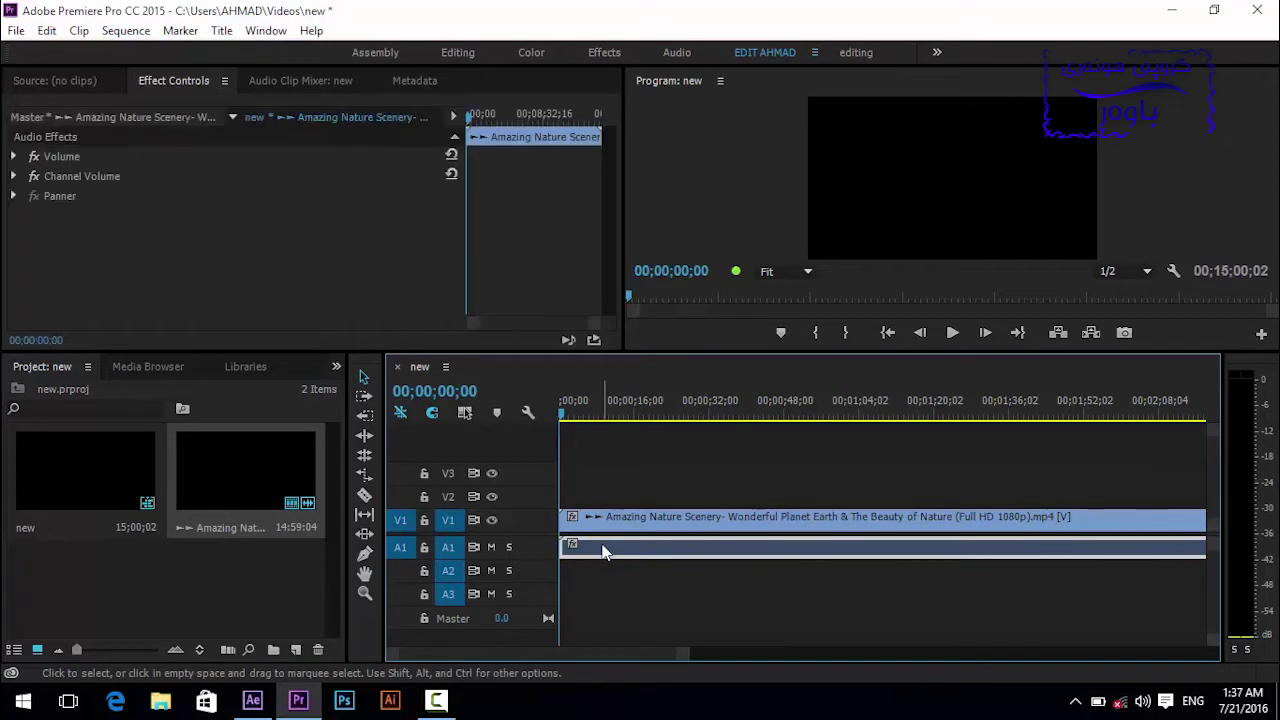
{"action": "key", "text": "Delete"}
{"action": "left_click_drag", "start_coordinate": [651, 402], "coordinate": [810, 418]}
Razor the nature clip at 00;00;53;28 and 00;01;01;00.
{"action": "key", "text": "c"}
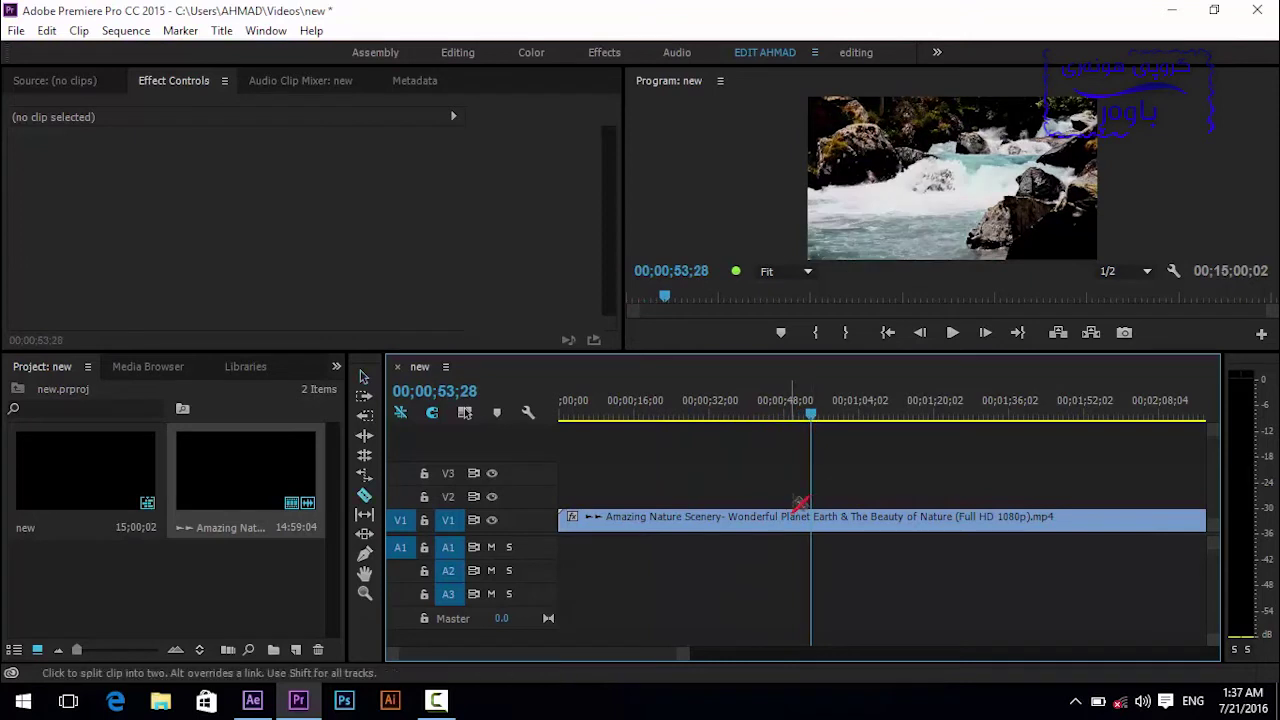
{"action": "left_click", "coordinate": [813, 516]}
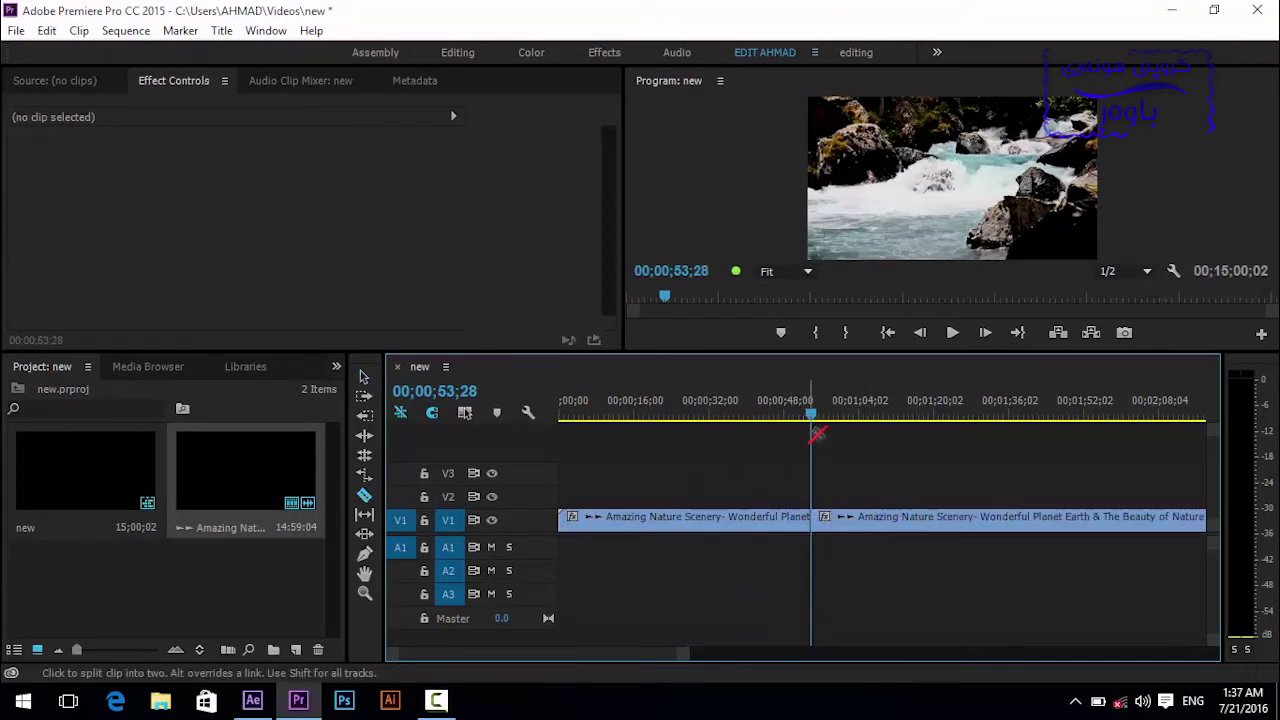
{"action": "mouse_move", "coordinate": [817, 418]}
{"action": "left_mouse_down"}
{"action": "mouse_move", "coordinate": [854, 418]}
{"action": "mouse_move", "coordinate": [844, 408]}
{"action": "left_mouse_up"}
{"action": "left_click", "coordinate": [848, 516]}
{"action": "key", "text": "equal"}
{"action": "scroll", "coordinate": [848, 516], "scroll_direction": "up", "scroll_amount": 1}
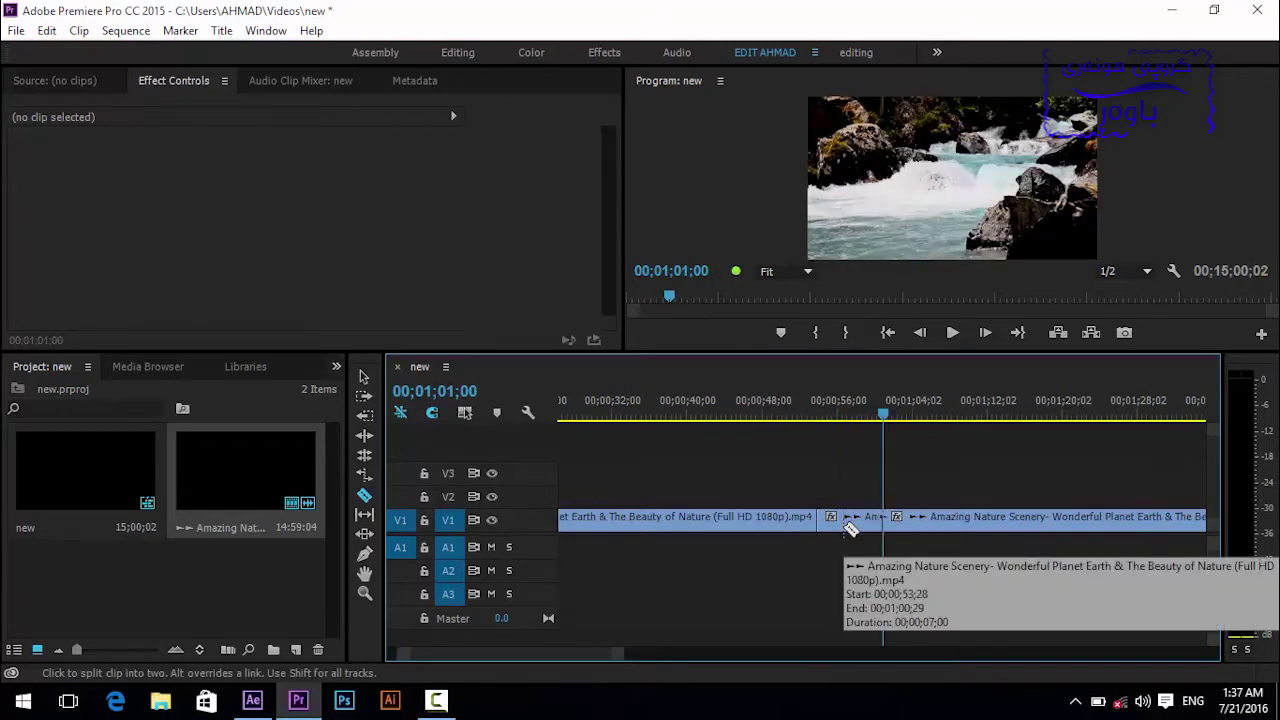
Move the 7-second piece onto track V3 and slide the later V1 clip left to close the gap.
{"action": "key", "text": "v"}
{"action": "mouse_move", "coordinate": [857, 516]}
{"action": "left_mouse_down"}
{"action": "mouse_move", "coordinate": [742, 481]}
{"action": "mouse_move", "coordinate": [752, 472]}
{"action": "left_mouse_up"}
{"action": "mouse_move", "coordinate": [677, 409]}
{"action": "left_mouse_down"}
{"action": "mouse_move", "coordinate": [707, 410]}
{"action": "mouse_move", "coordinate": [686, 410]}
{"action": "left_mouse_up"}
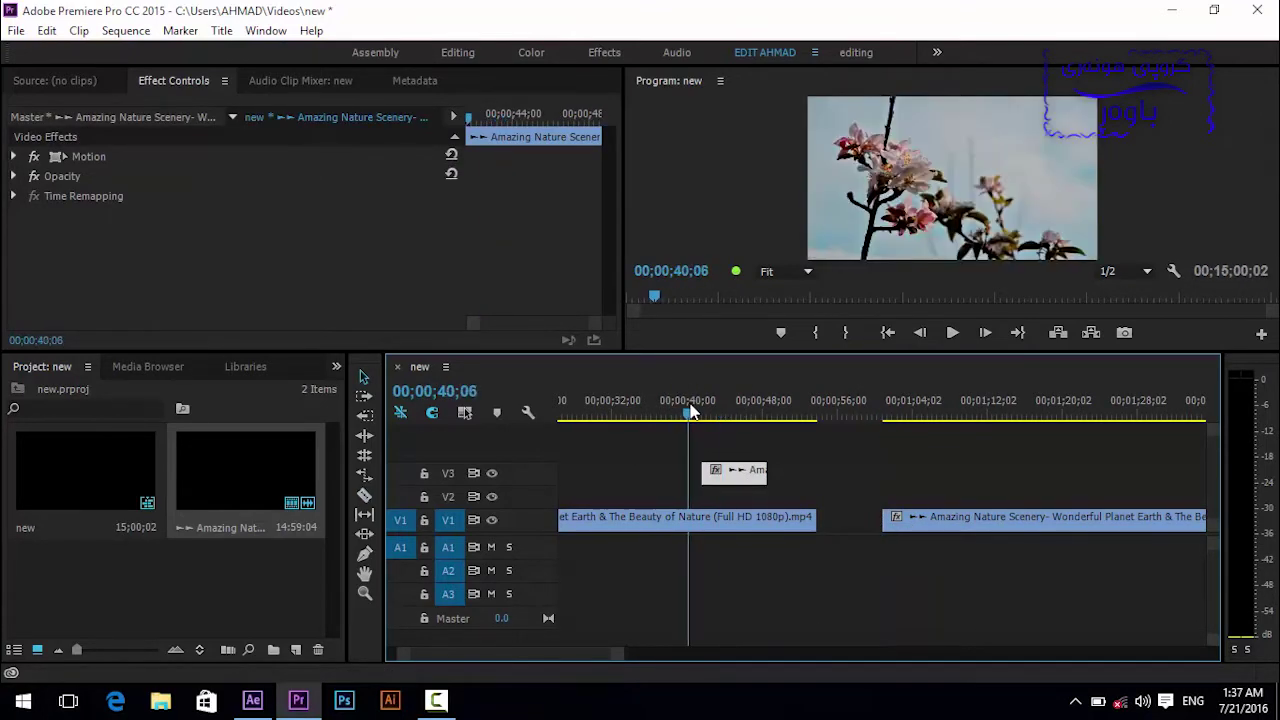
{"action": "left_click_drag", "start_coordinate": [742, 472], "coordinate": [791, 472]}
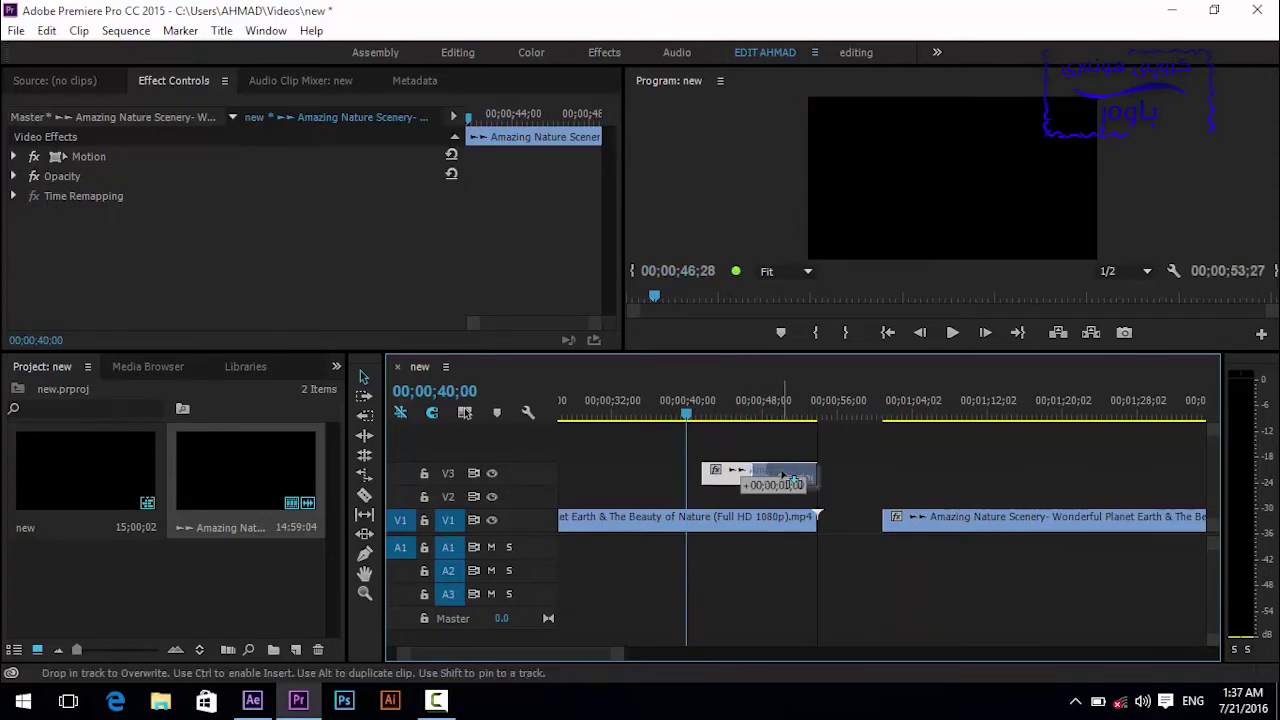
{"action": "left_click_drag", "start_coordinate": [923, 518], "coordinate": [859, 518]}
{"action": "key", "text": "ctrl+i"}
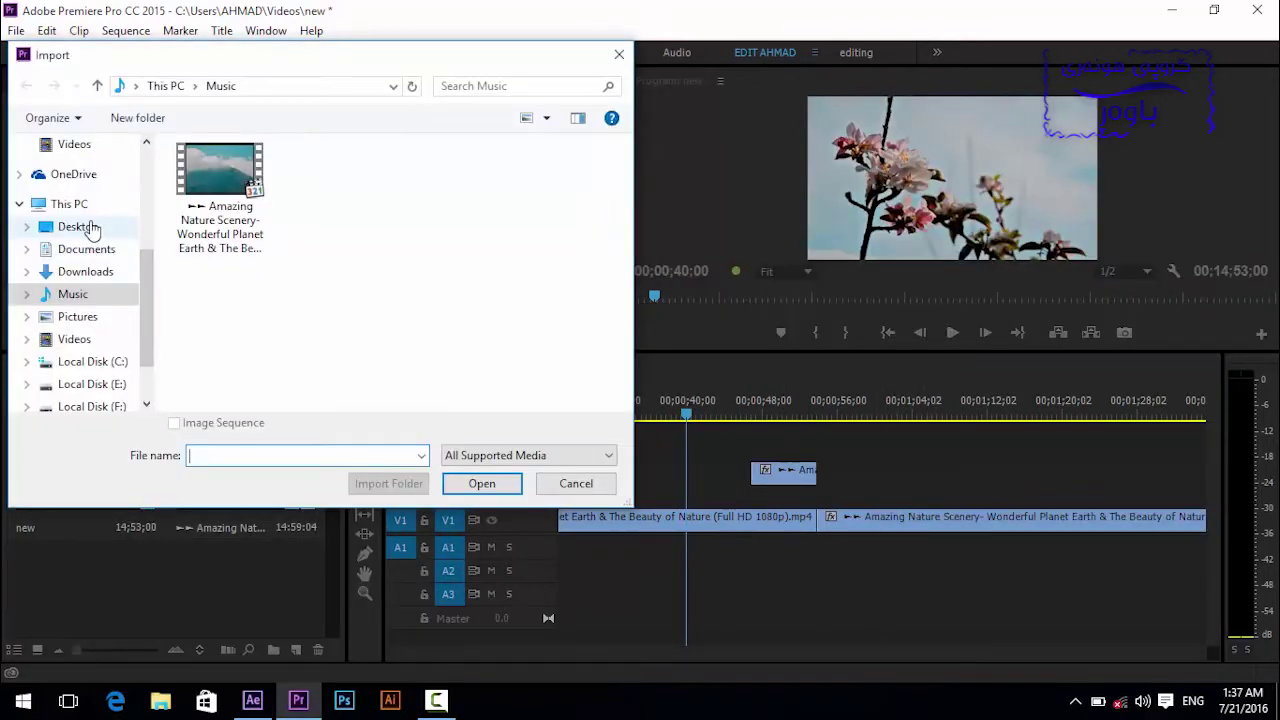
Import Comp 1.mov from the Desktop and place it on track V2.
{"action": "left_click", "coordinate": [92, 228]}
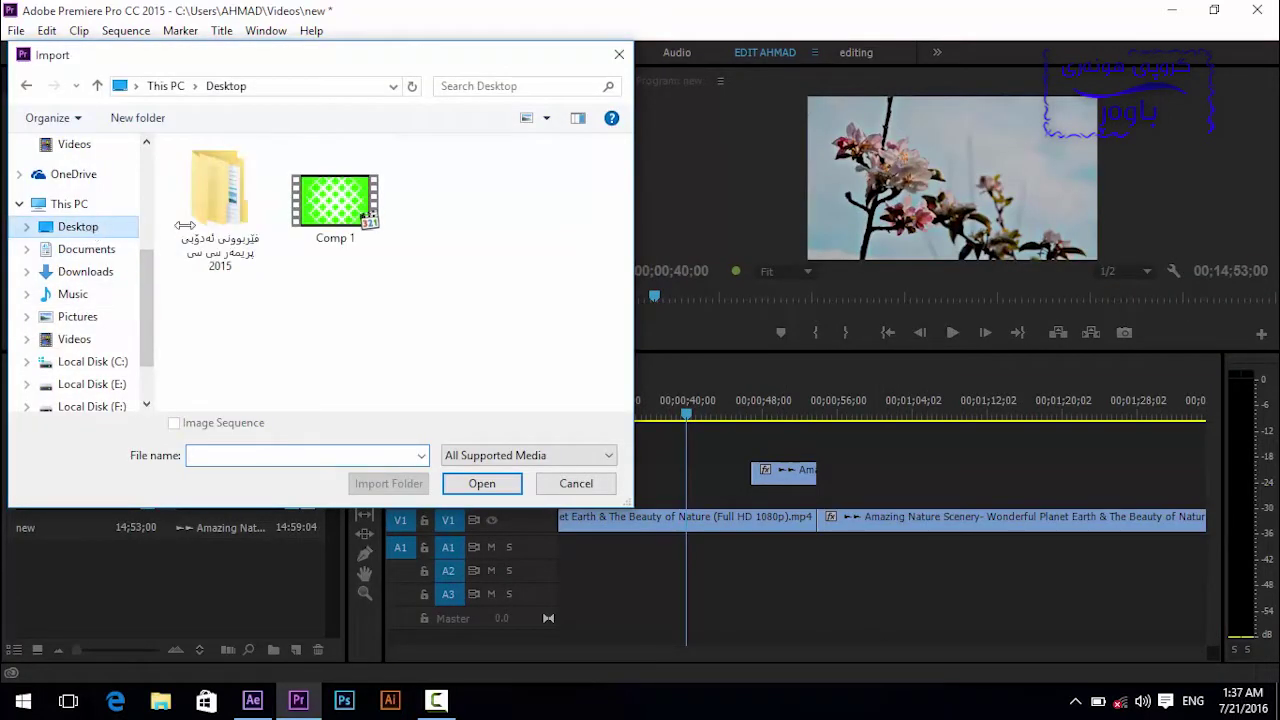
{"action": "left_click", "coordinate": [335, 245]}
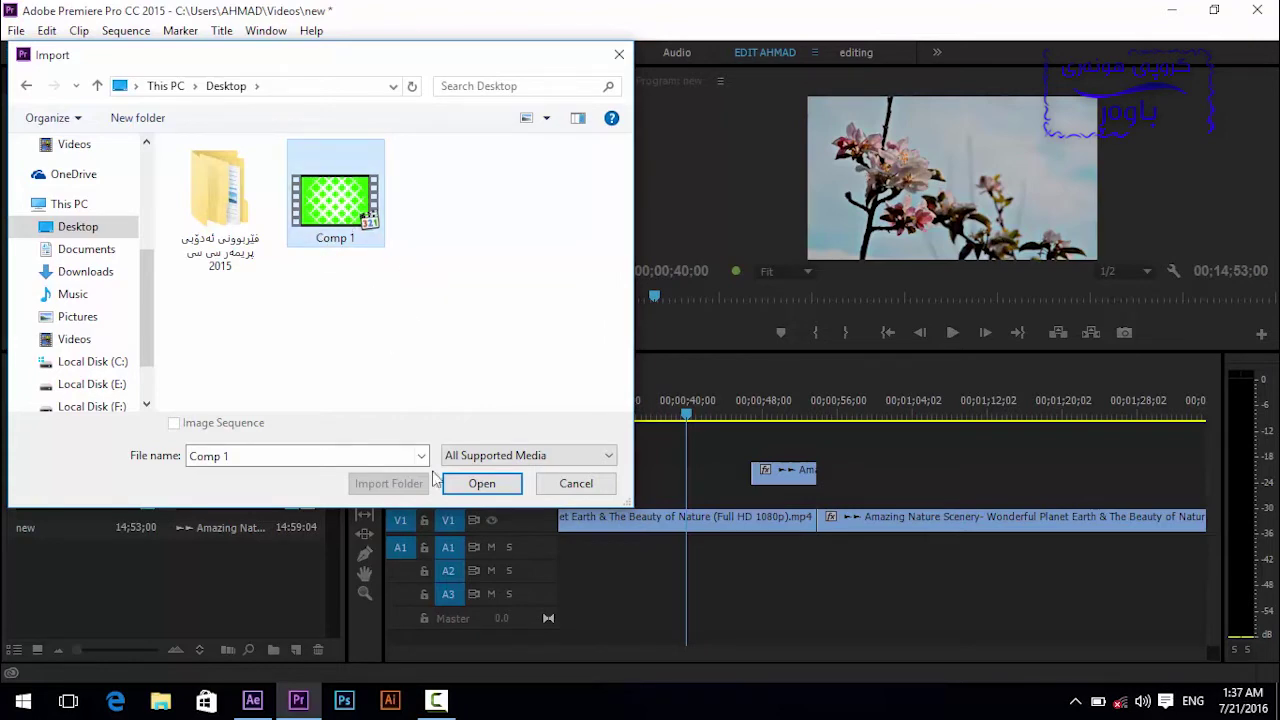
{"action": "left_click", "coordinate": [478, 484]}
{"action": "left_click_drag", "start_coordinate": [110, 570], "coordinate": [805, 481]}
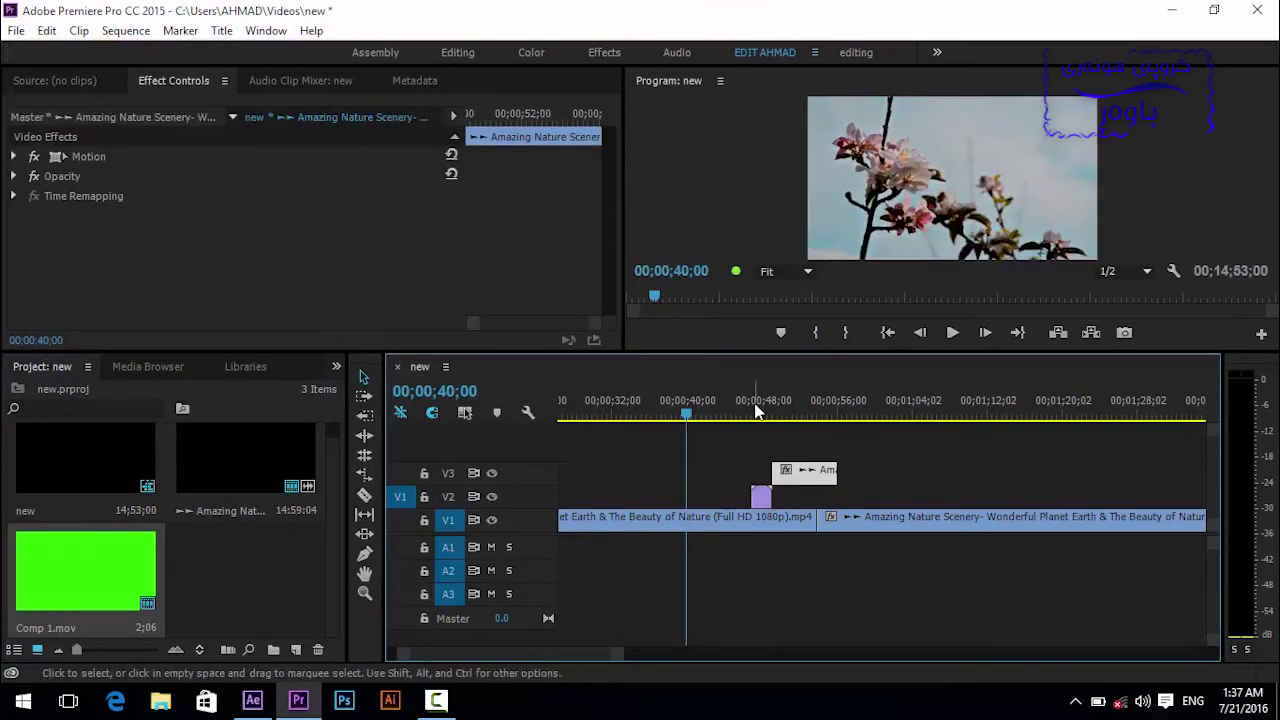
{"action": "left_click", "coordinate": [757, 417]}
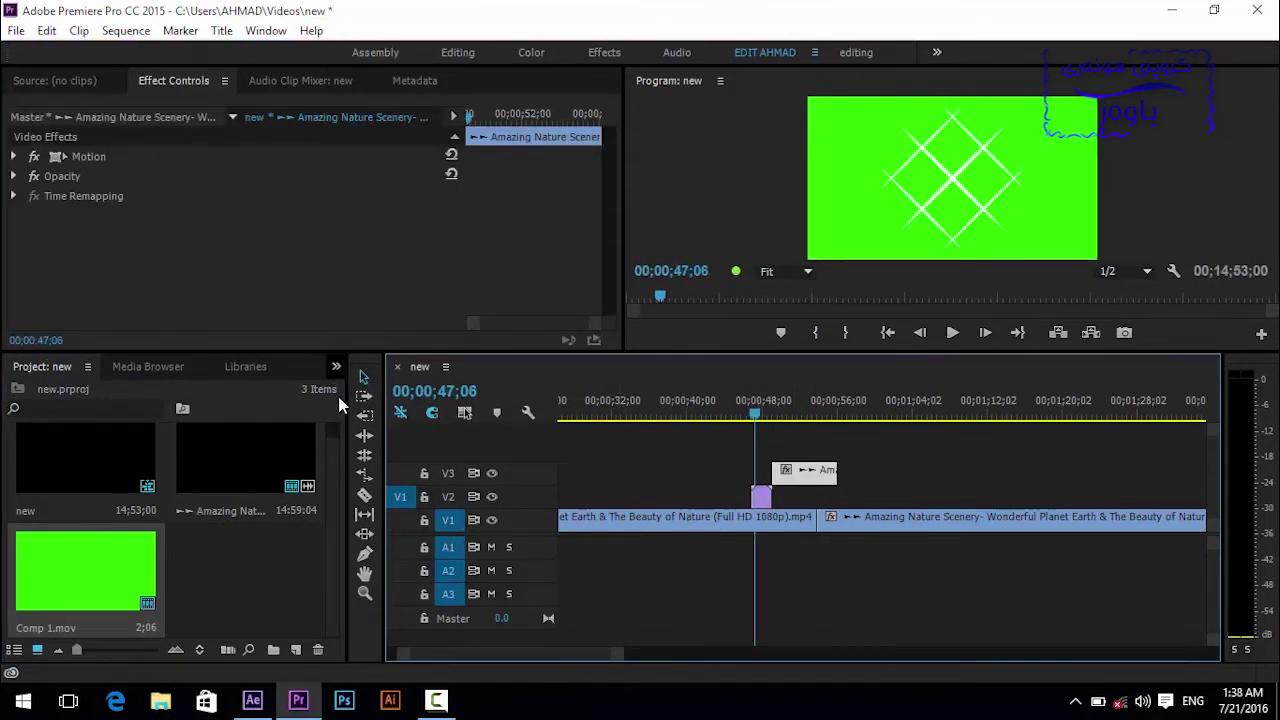
Search the Effects panel for 'key' and apply Ultra Key to the Comp 1.mov clip.
{"action": "left_click", "coordinate": [337, 367]}
{"action": "left_click", "coordinate": [355, 420]}
{"action": "left_click", "coordinate": [137, 390]}
{"action": "type", "text": "key"}
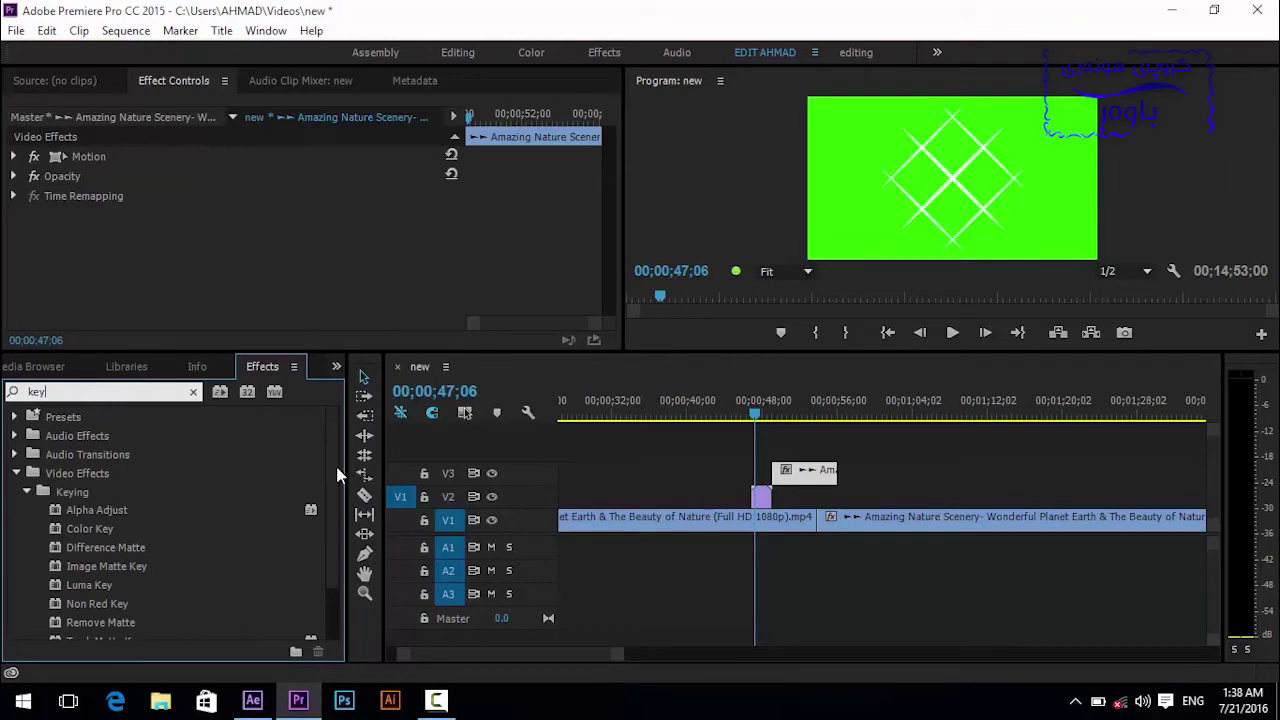
{"action": "scroll", "coordinate": [268, 578], "scroll_direction": "down", "scroll_amount": 2}
{"action": "left_click_drag", "start_coordinate": [97, 597], "coordinate": [762, 494]}
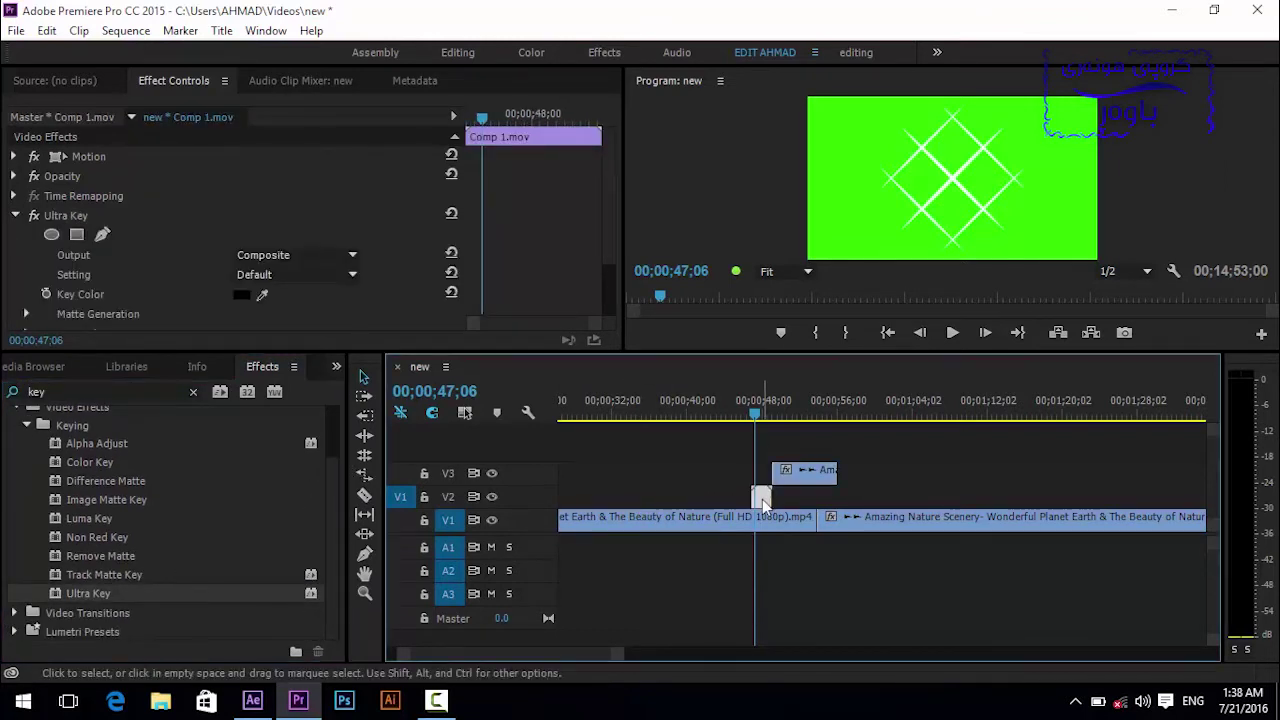
Sample the green as Ultra Key's key colour, then collapse its settings.
{"action": "left_click", "coordinate": [262, 294]}
{"action": "left_click", "coordinate": [912, 132]}
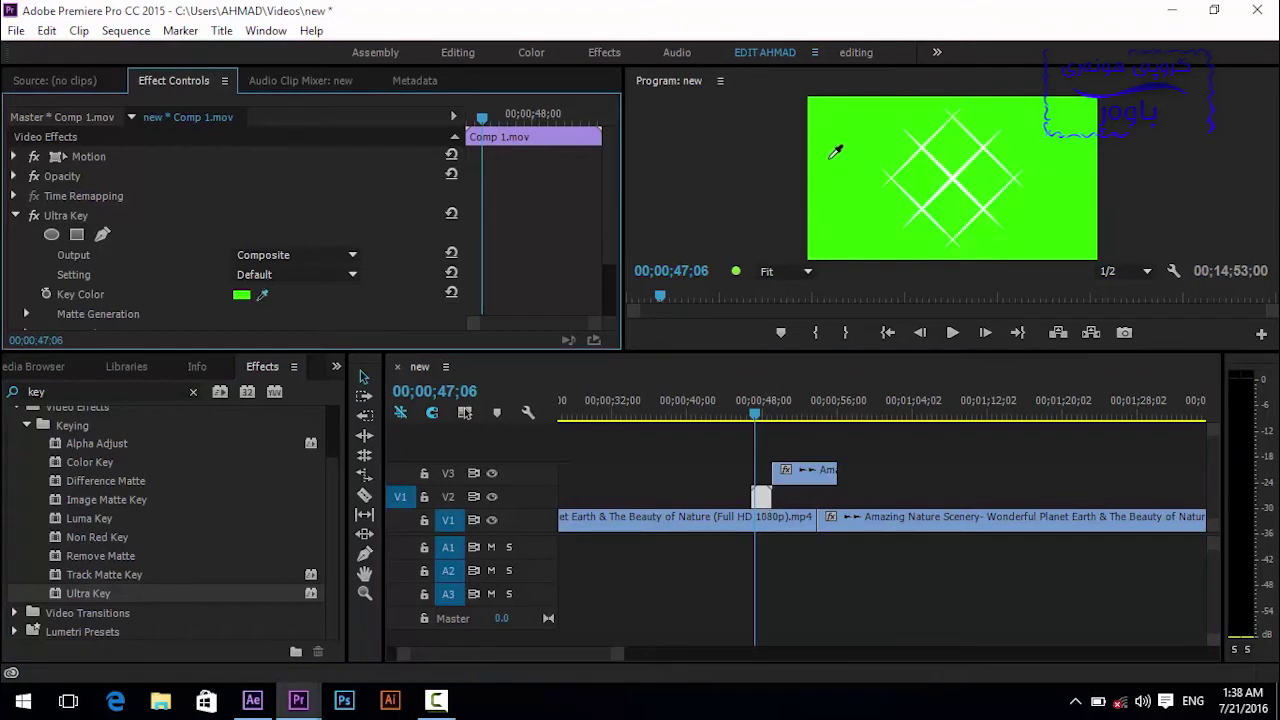
{"action": "left_click", "coordinate": [848, 150]}
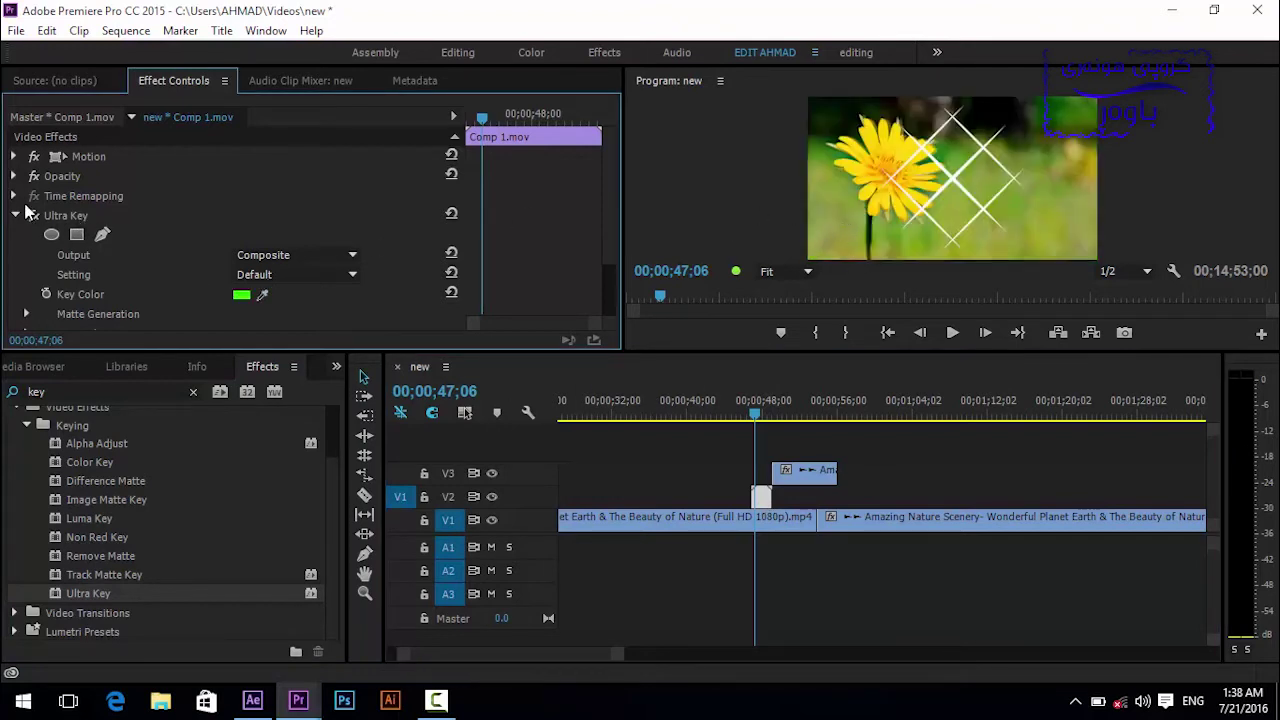
{"action": "left_click", "coordinate": [15, 218]}
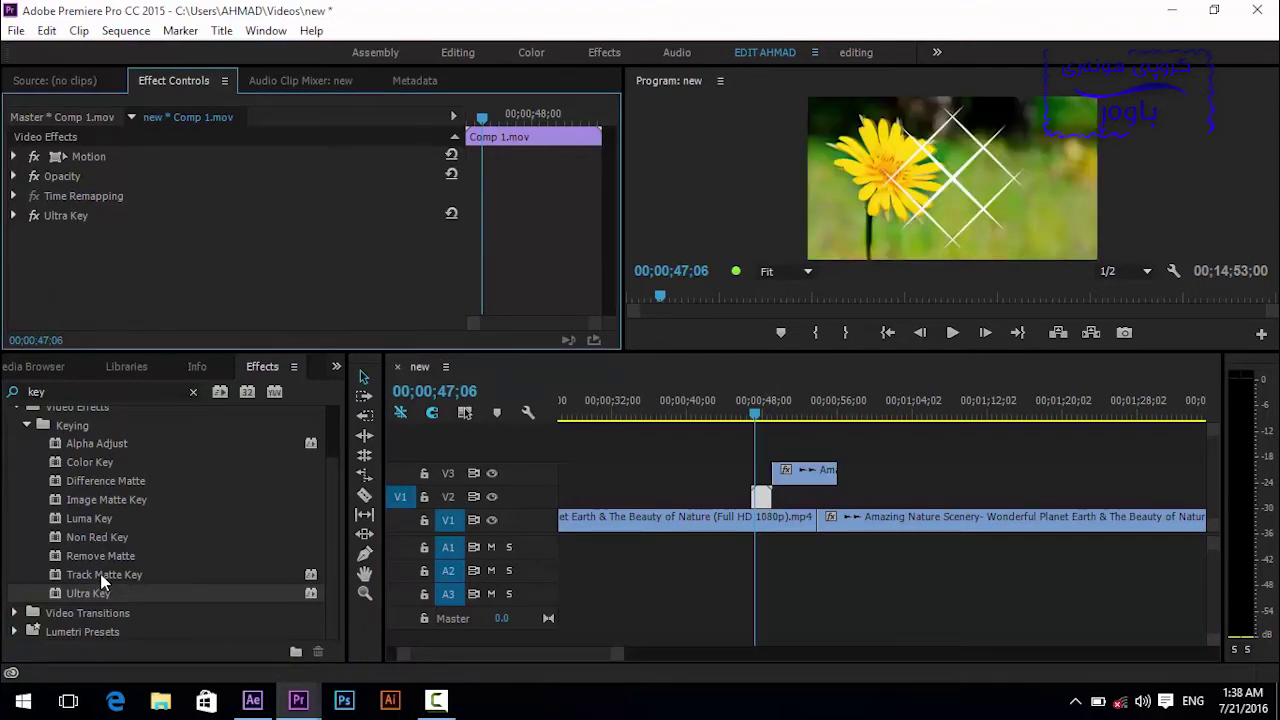
Apply Track Matte Key with a Video 3 matte to the Amazing Nature clip and scrub the transition.
{"action": "mouse_move", "coordinate": [799, 471]}
{"action": "left_mouse_down"}
{"action": "mouse_move", "coordinate": [760, 476]}
{"action": "mouse_move", "coordinate": [779, 472]}
{"action": "mouse_move", "coordinate": [764, 450]}
{"action": "mouse_move", "coordinate": [776, 500]}
{"action": "mouse_move", "coordinate": [766, 475]}
{"action": "left_mouse_up"}
{"action": "left_click_drag", "start_coordinate": [100, 575], "coordinate": [795, 496]}
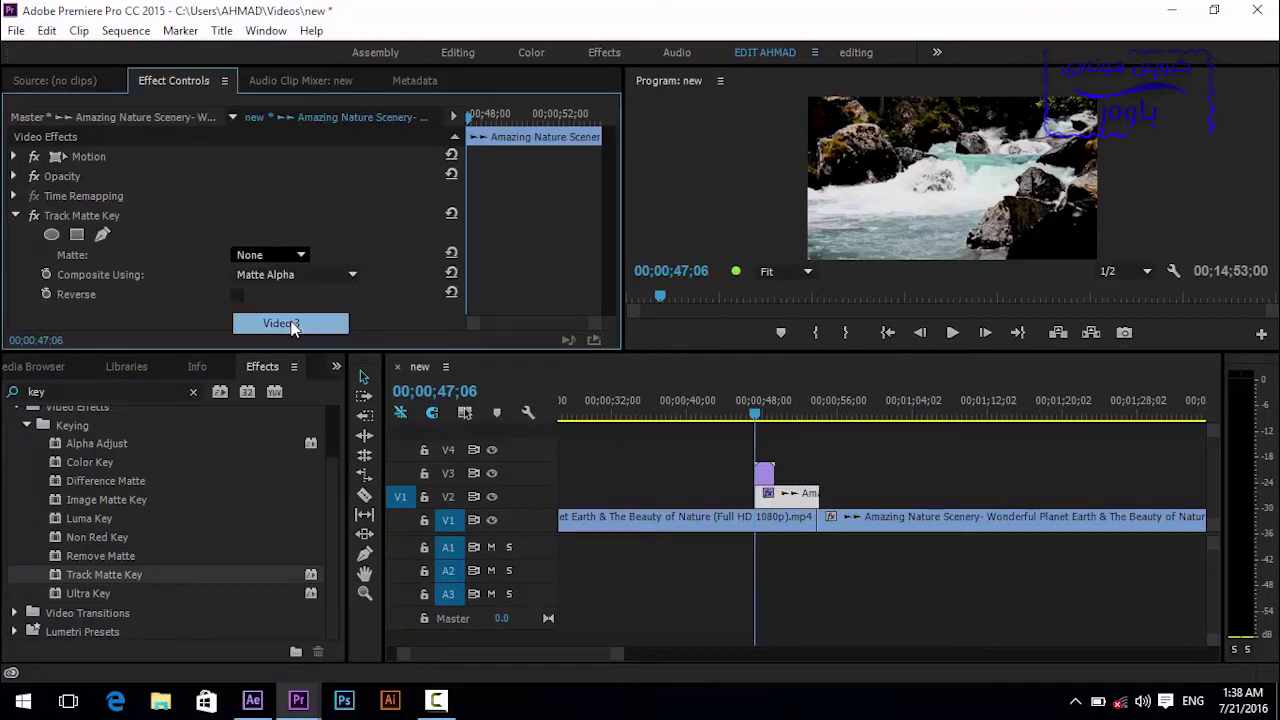
{"action": "left_click", "coordinate": [285, 323]}
{"action": "left_click_drag", "start_coordinate": [764, 412], "coordinate": [748, 417]}
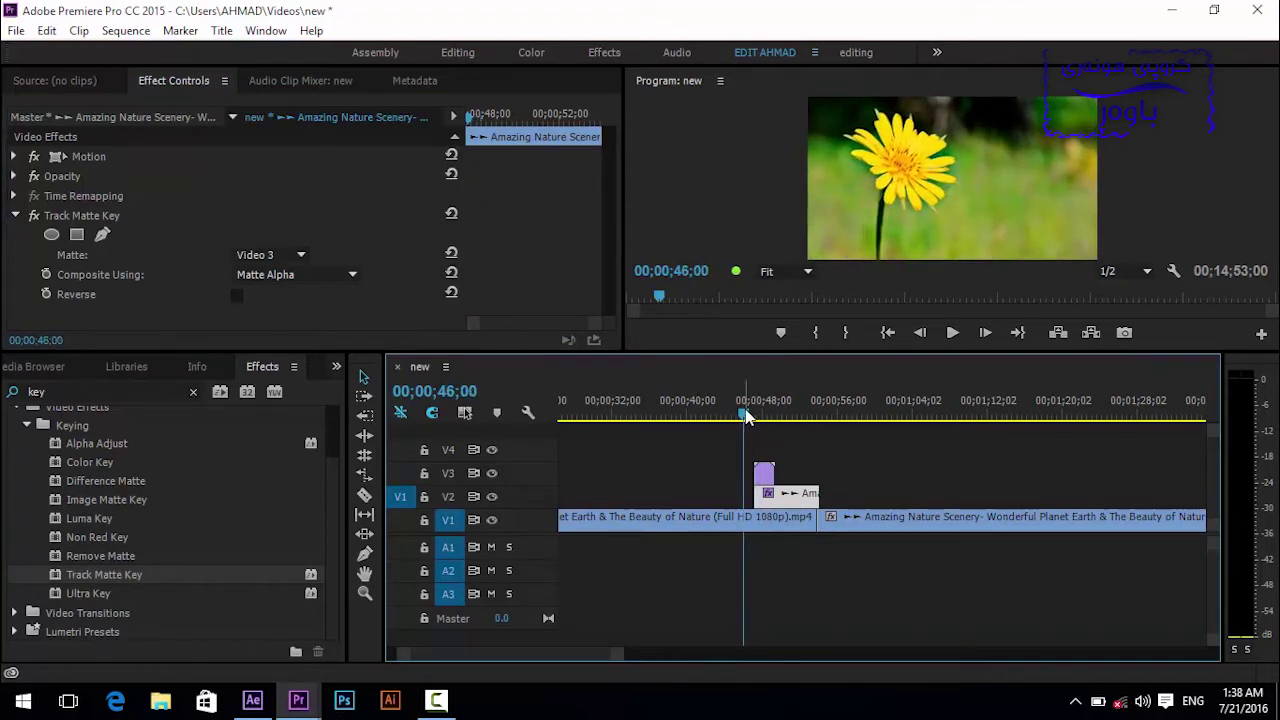
{"action": "left_click_drag", "start_coordinate": [748, 417], "coordinate": [768, 417]}
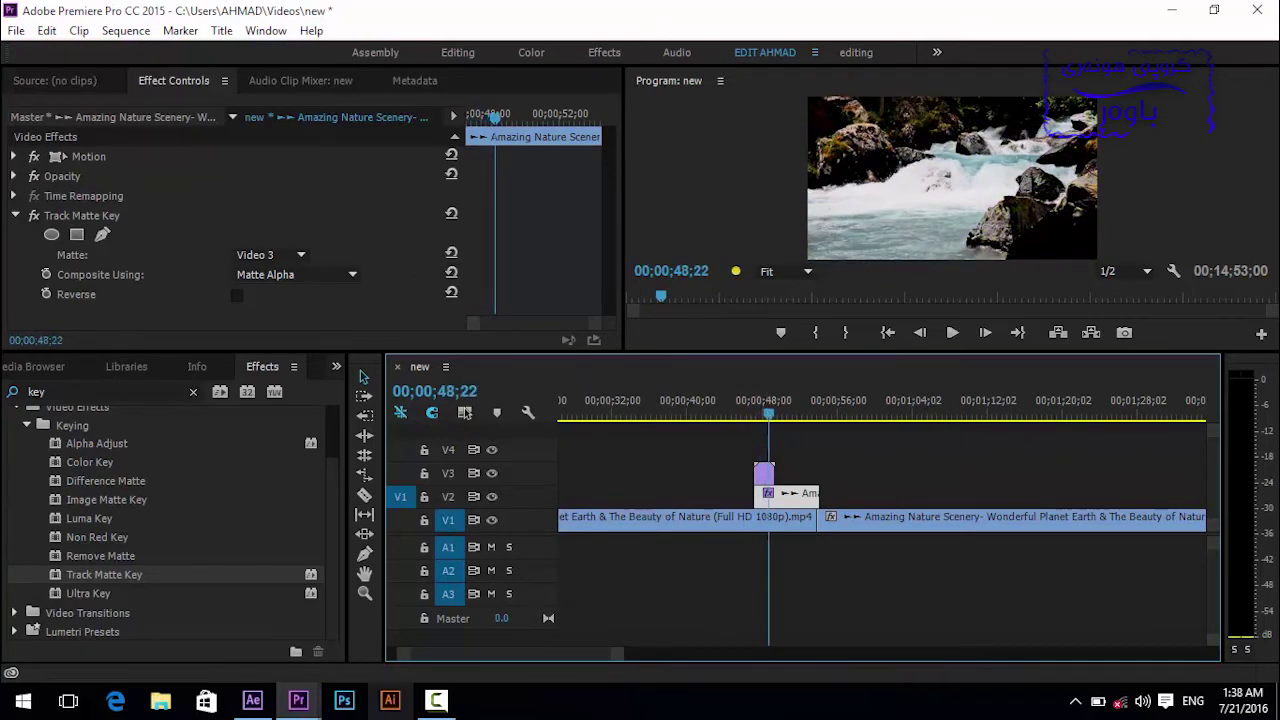
{"action": "left_click", "coordinate": [252, 700]}
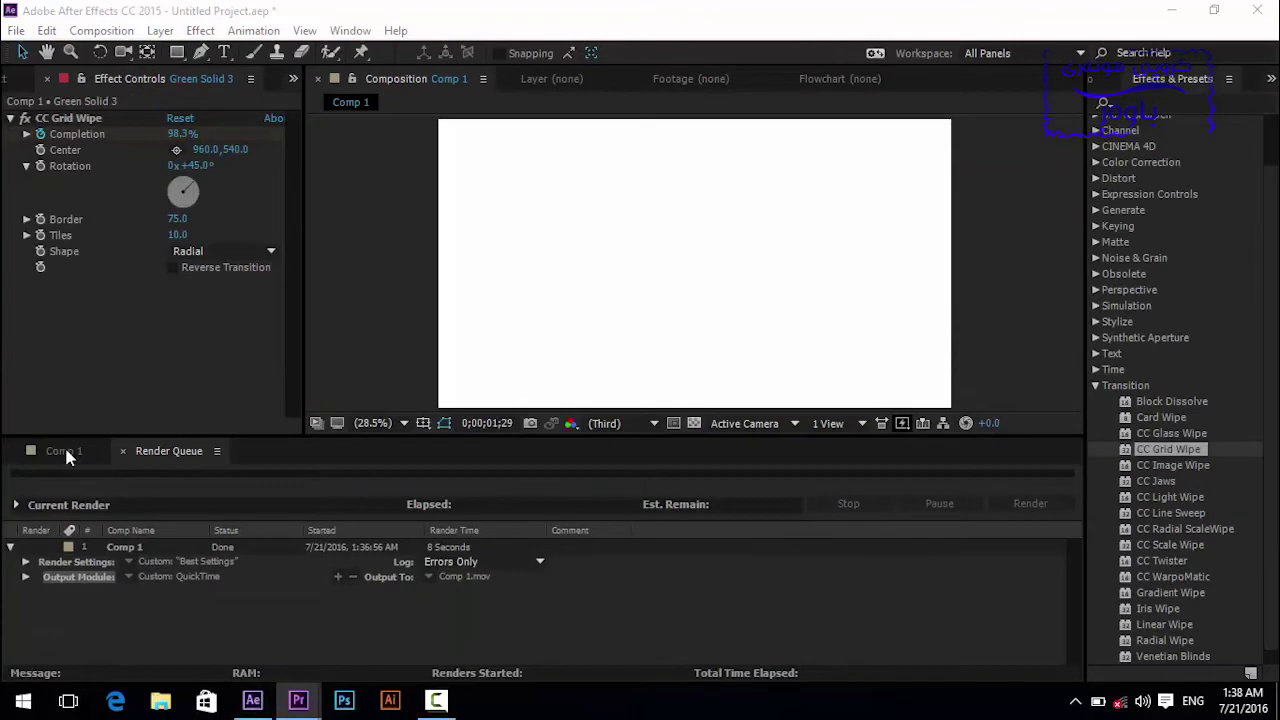
Replay the current transition in Premiere Pro from just before the cut.
{"action": "left_click", "coordinate": [62, 451]}
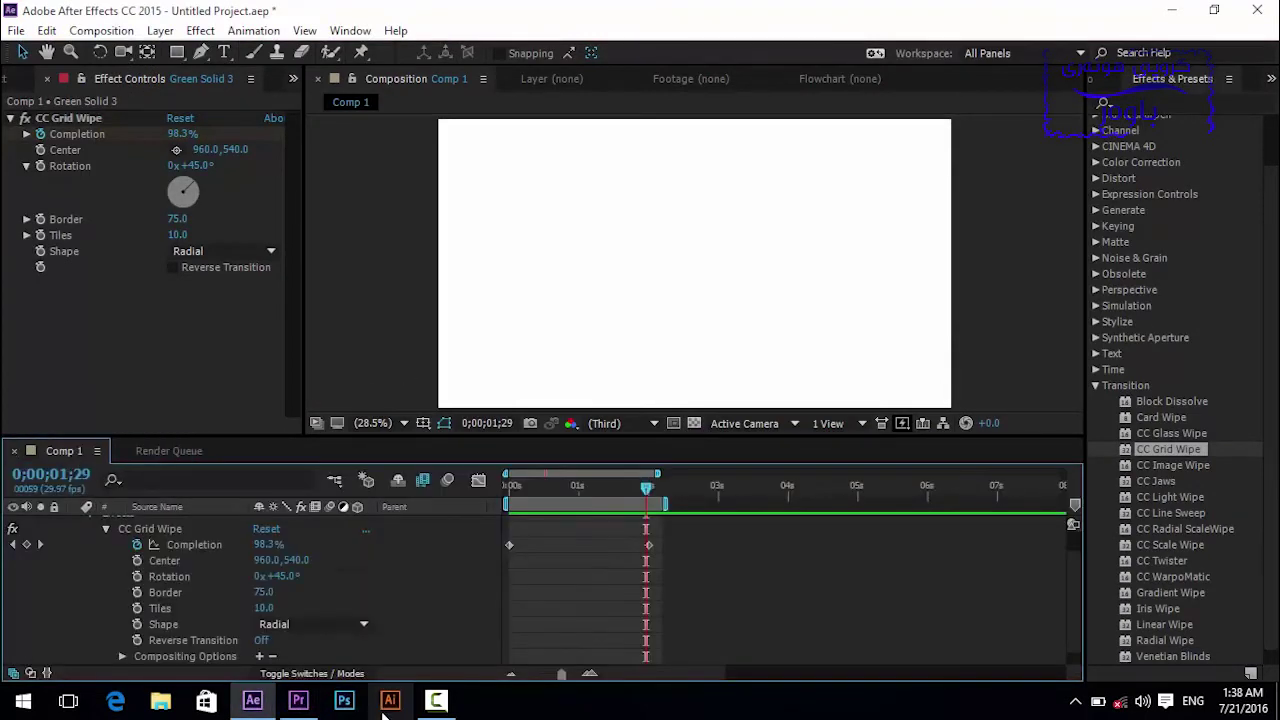
{"action": "left_click", "coordinate": [298, 700]}
{"action": "left_click_drag", "start_coordinate": [768, 414], "coordinate": [752, 418]}
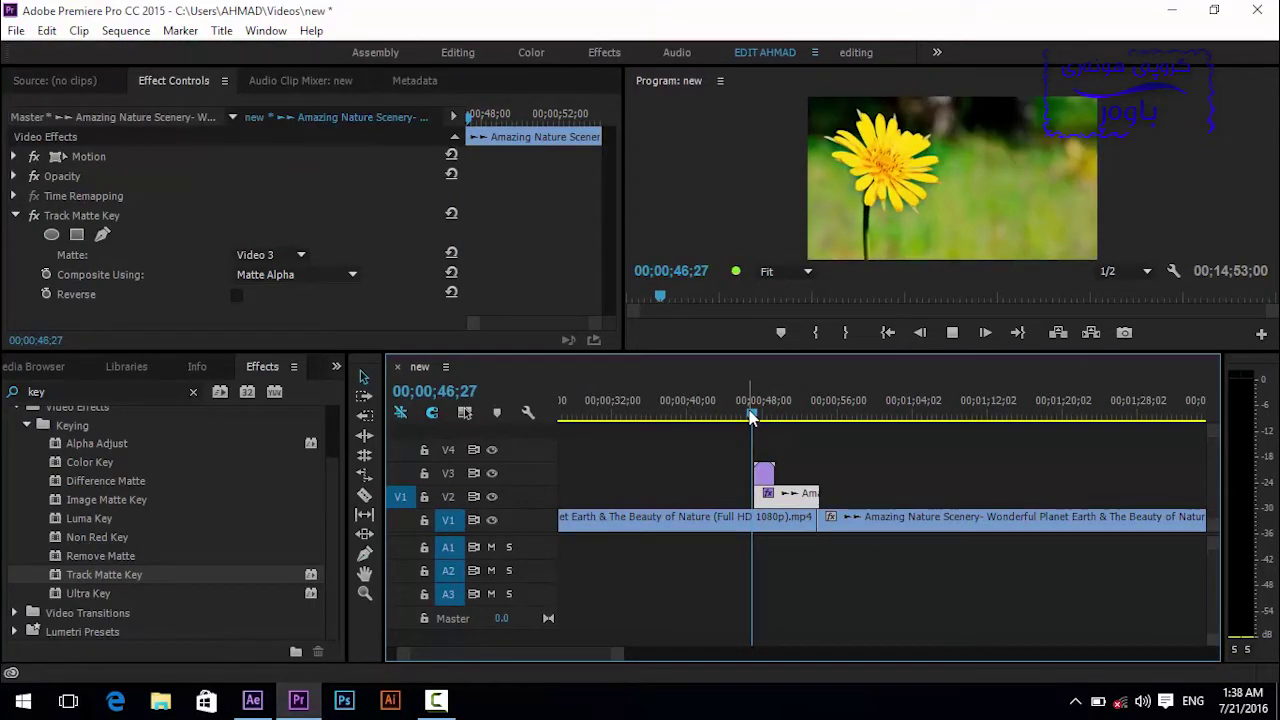
{"action": "key", "text": "space"}
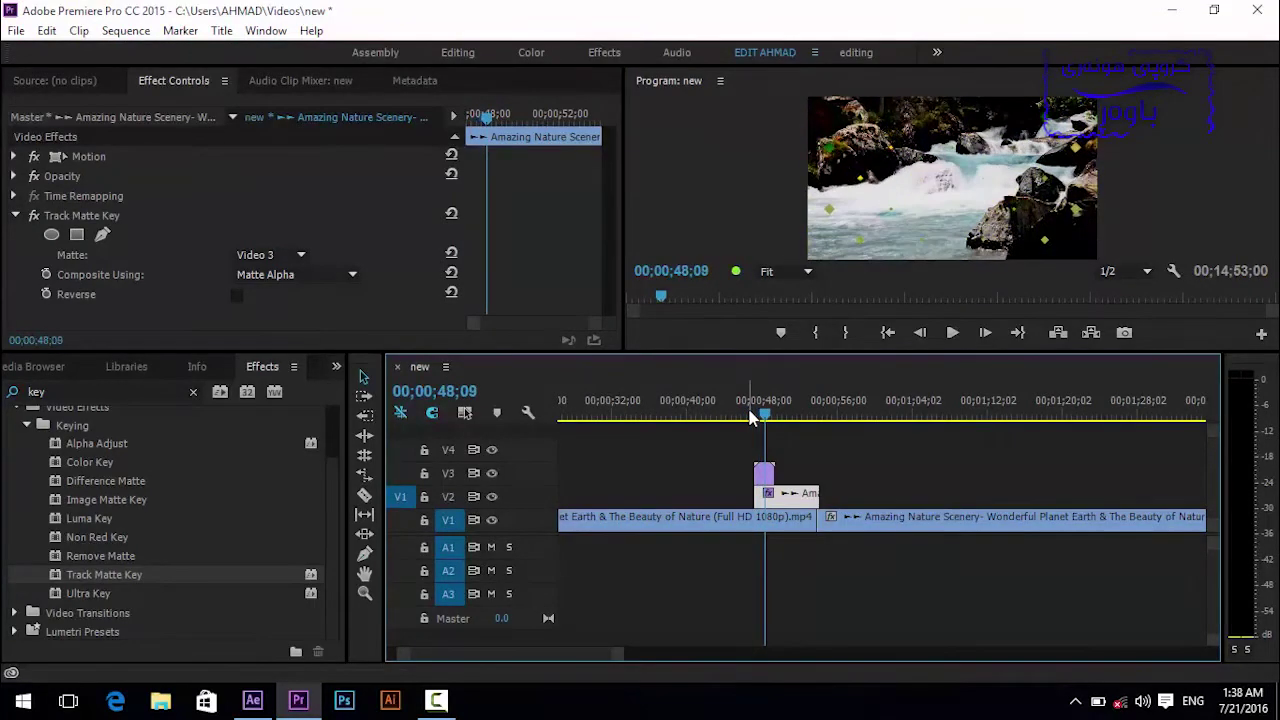
Collapse CC Grid Wipe and the Green Solid 3 layer in Comp 1, then select the layer.
{"action": "left_click", "coordinate": [252, 700]}
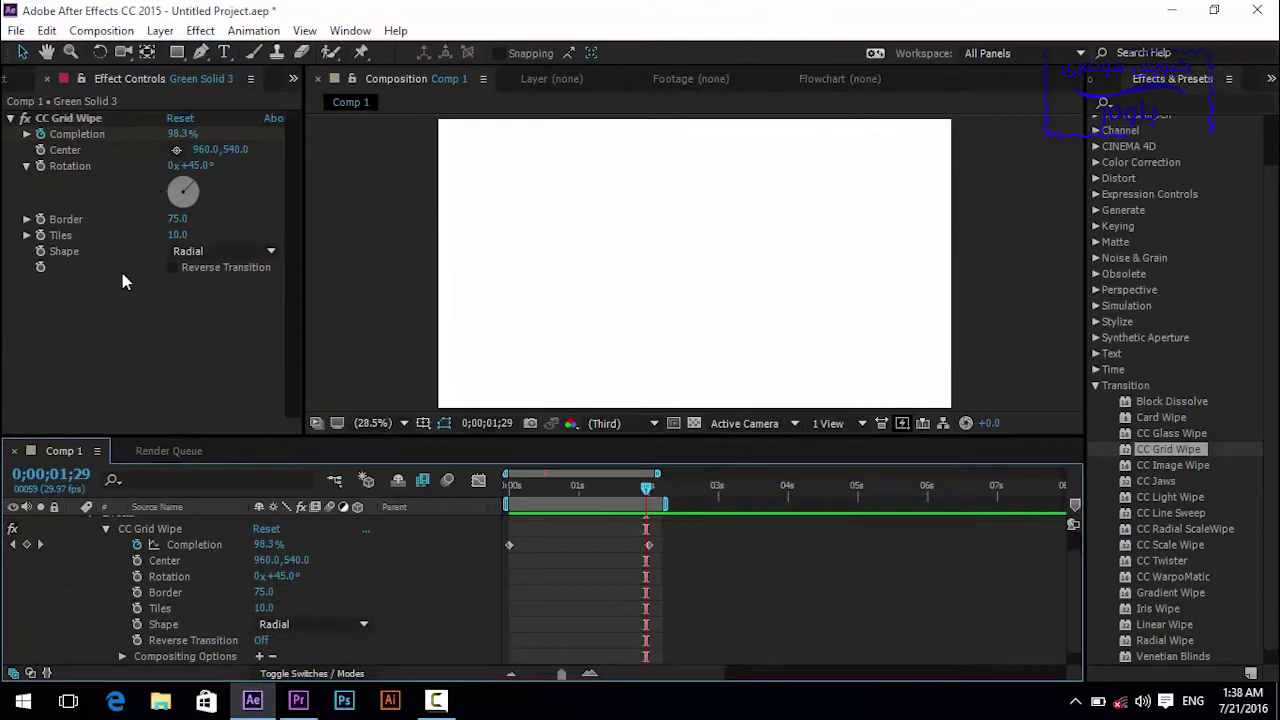
{"action": "left_click", "coordinate": [105, 528]}
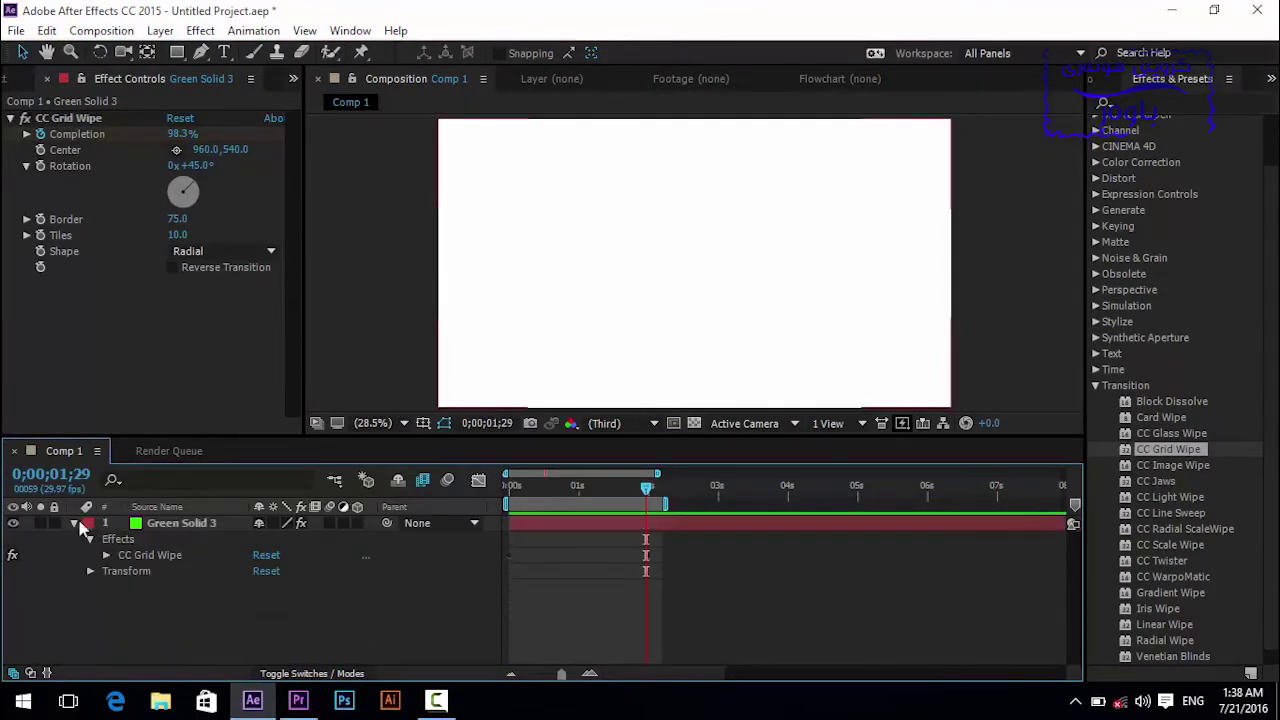
{"action": "left_click", "coordinate": [74, 524]}
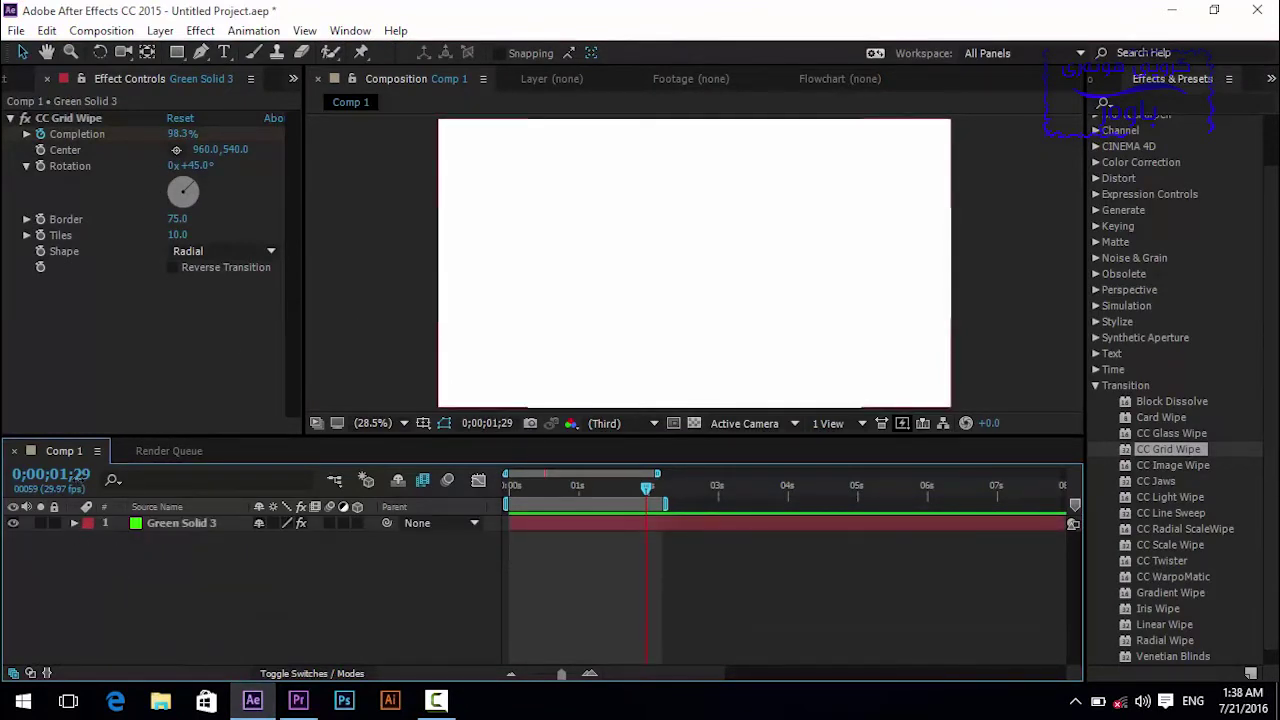
{"action": "left_click", "coordinate": [311, 705]}
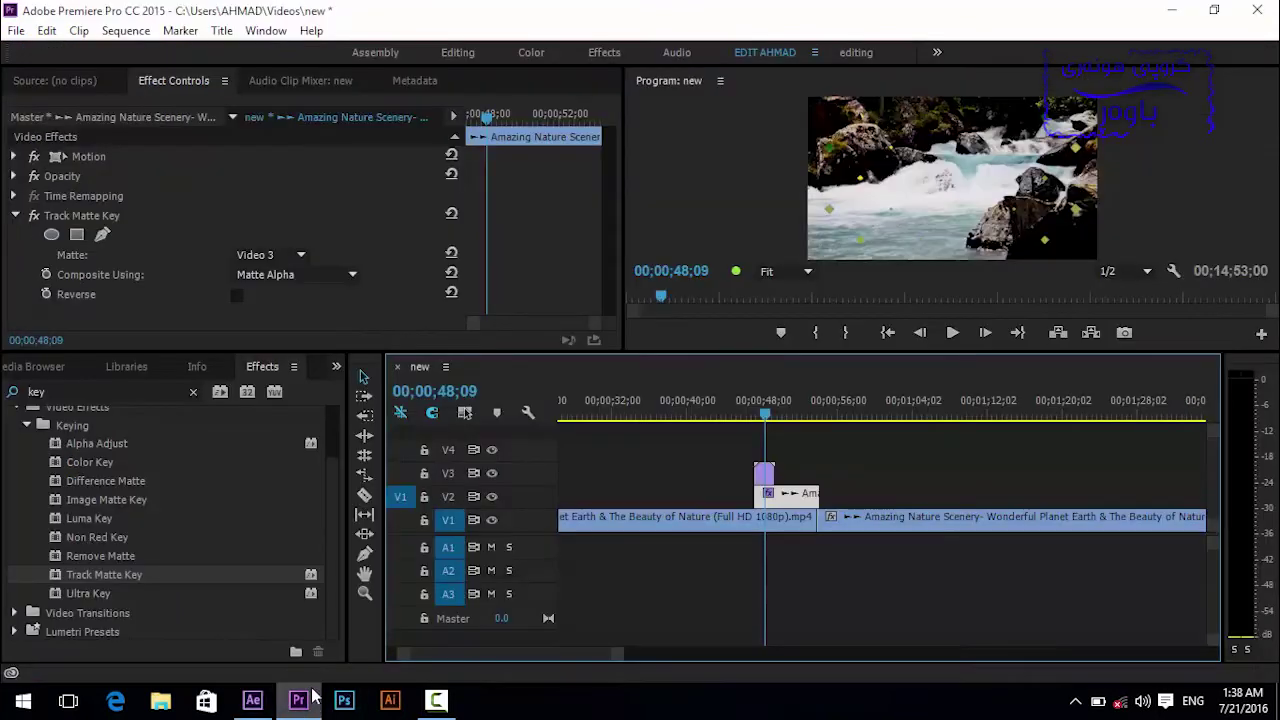
{"action": "mouse_move", "coordinate": [252, 700]}
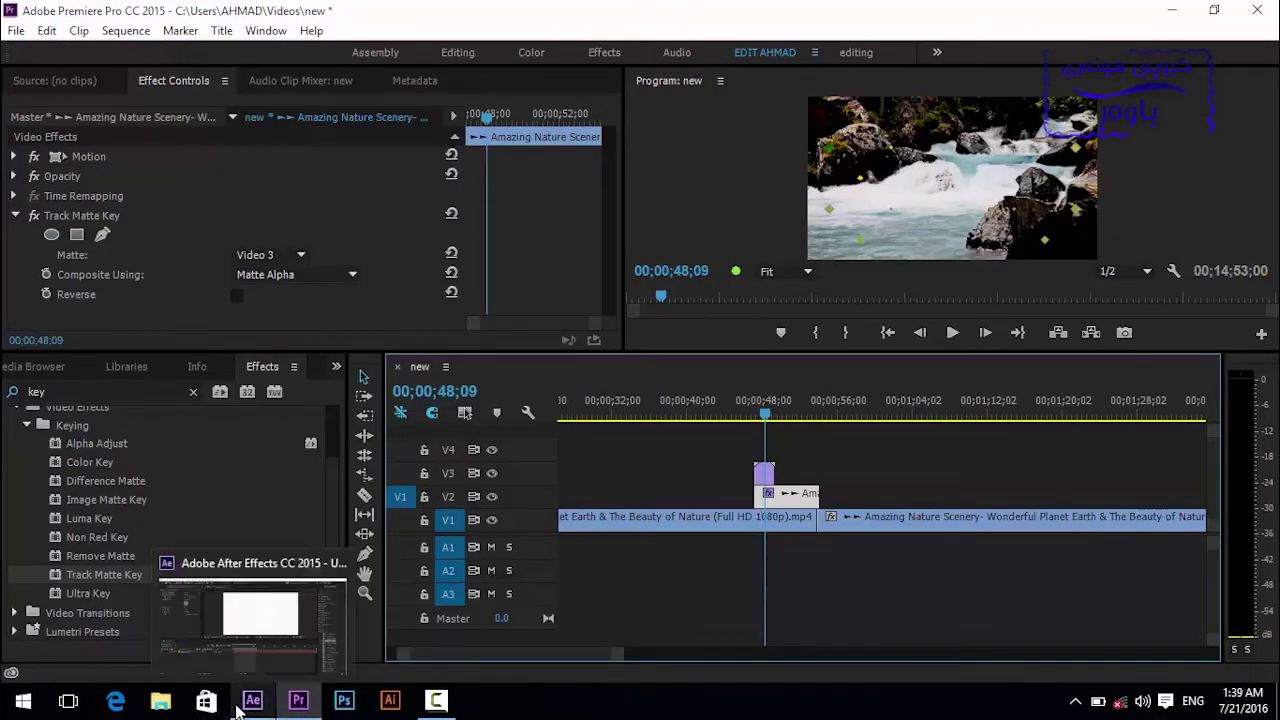
{"action": "left_click", "coordinate": [229, 632]}
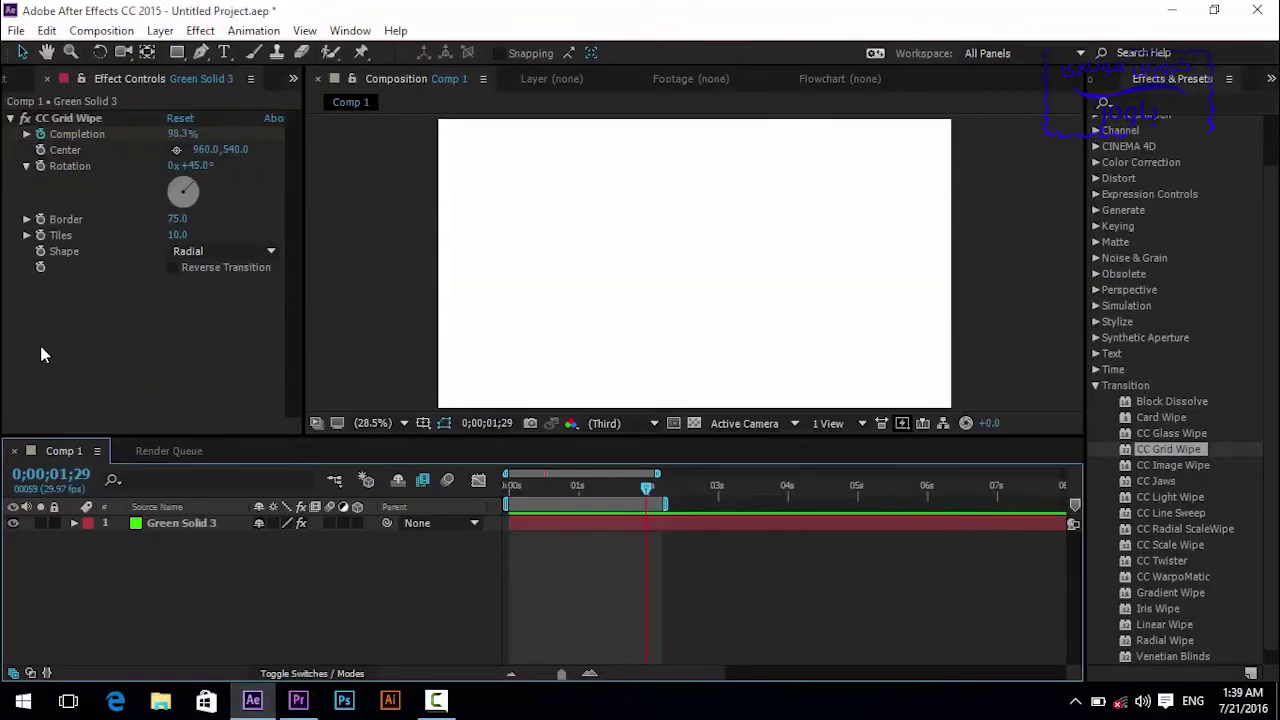
{"action": "left_click", "coordinate": [172, 525]}
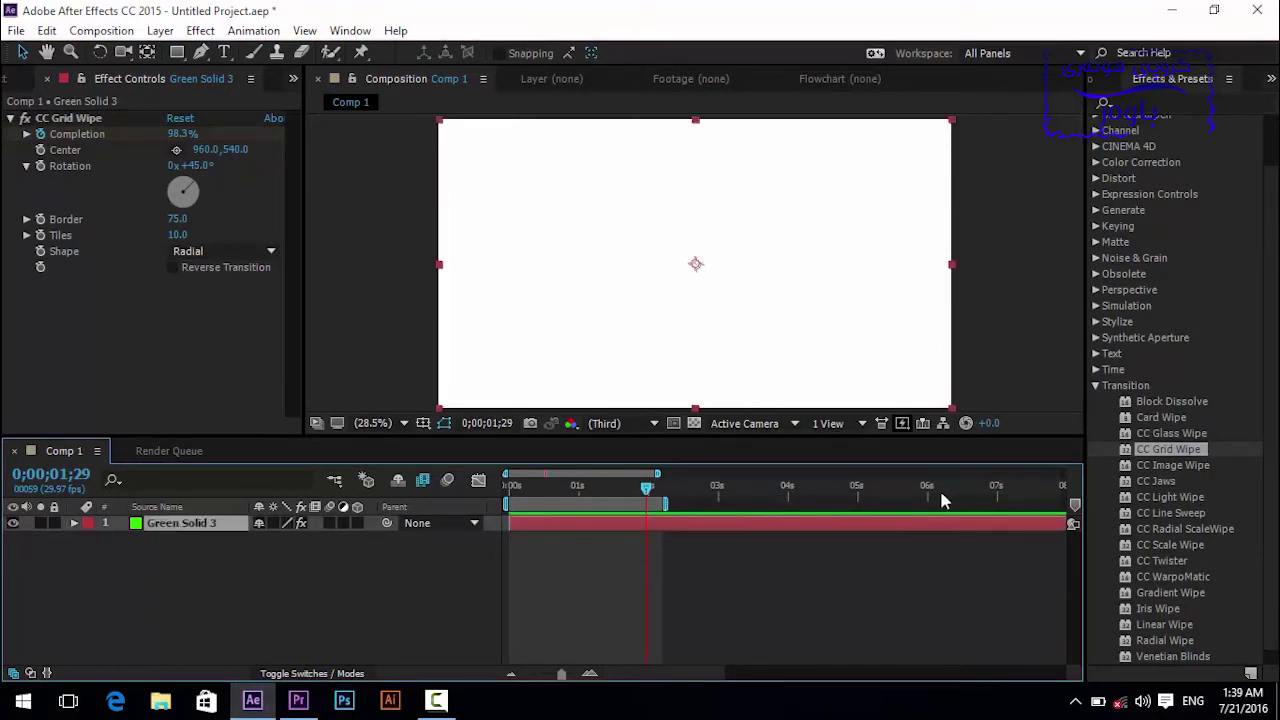
{"action": "left_click", "coordinate": [185, 527], "text": "ctrl"}
Delete Green Solid 3 and choose the Rectangle Tool.
{"action": "key", "text": "Delete"}
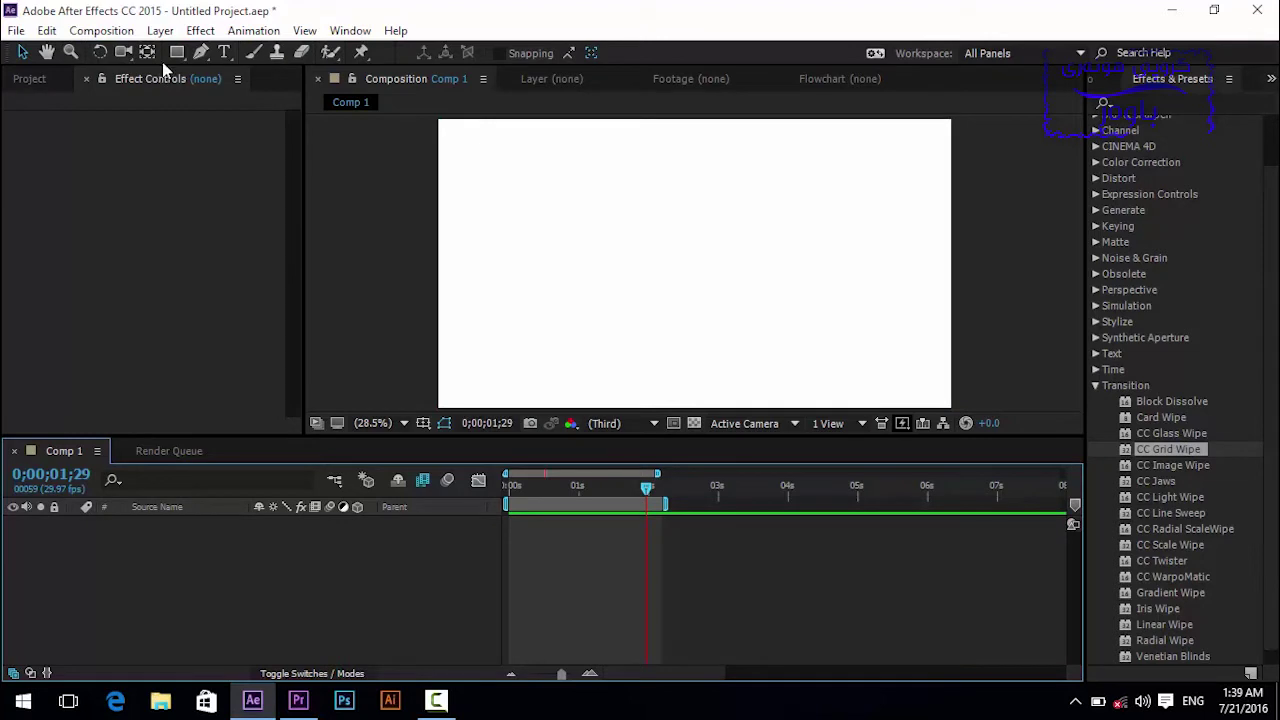
{"action": "left_click", "coordinate": [176, 52]}
{"action": "left_click", "coordinate": [176, 52]}
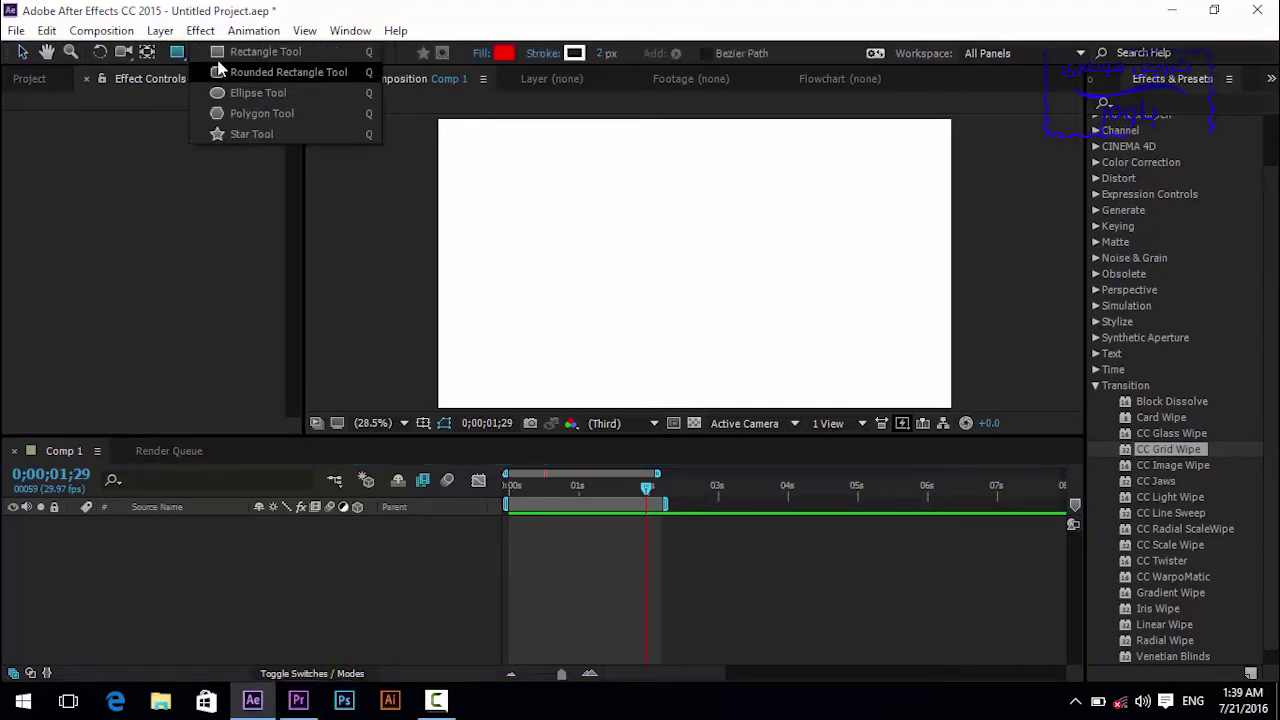
{"action": "left_click", "coordinate": [237, 92]}
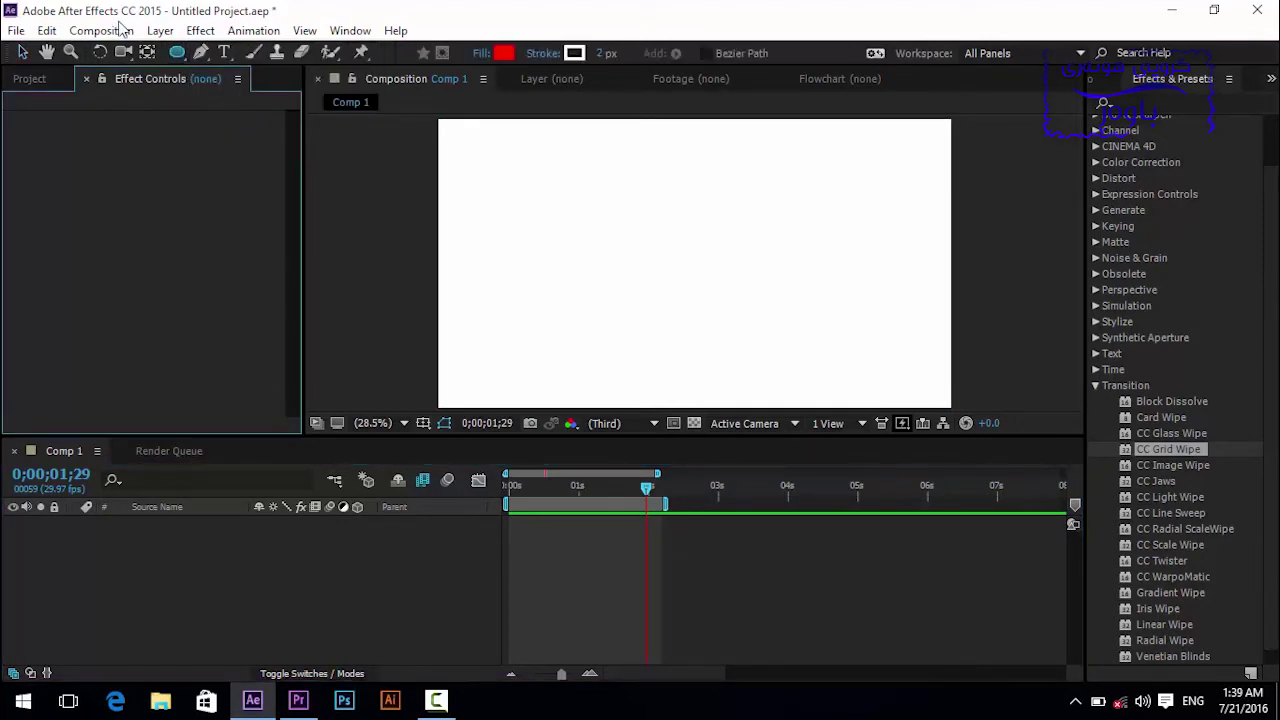
{"action": "left_click", "coordinate": [182, 55]}
{"action": "left_click_drag", "start_coordinate": [182, 55], "coordinate": [210, 49]}
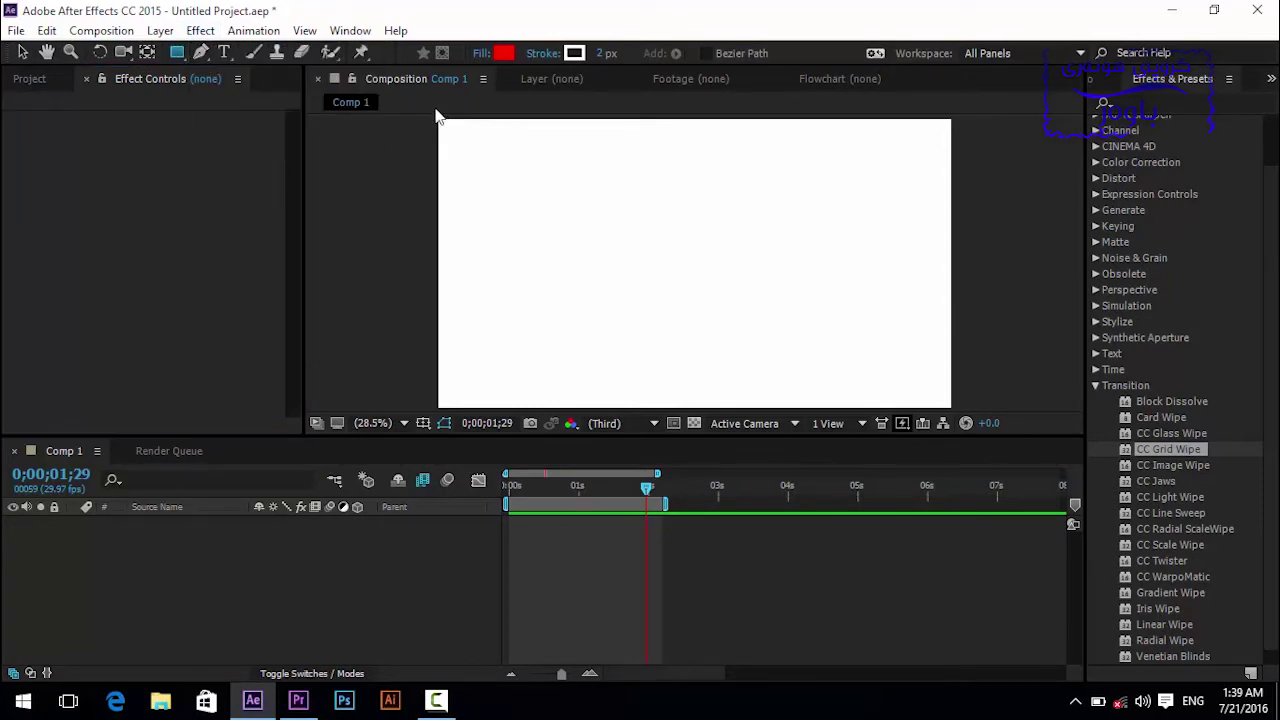
Draw a full-height rectangle at the comp's left edge filled bright green #36FF00.
{"action": "left_click_drag", "start_coordinate": [443, 121], "coordinate": [527, 408]}
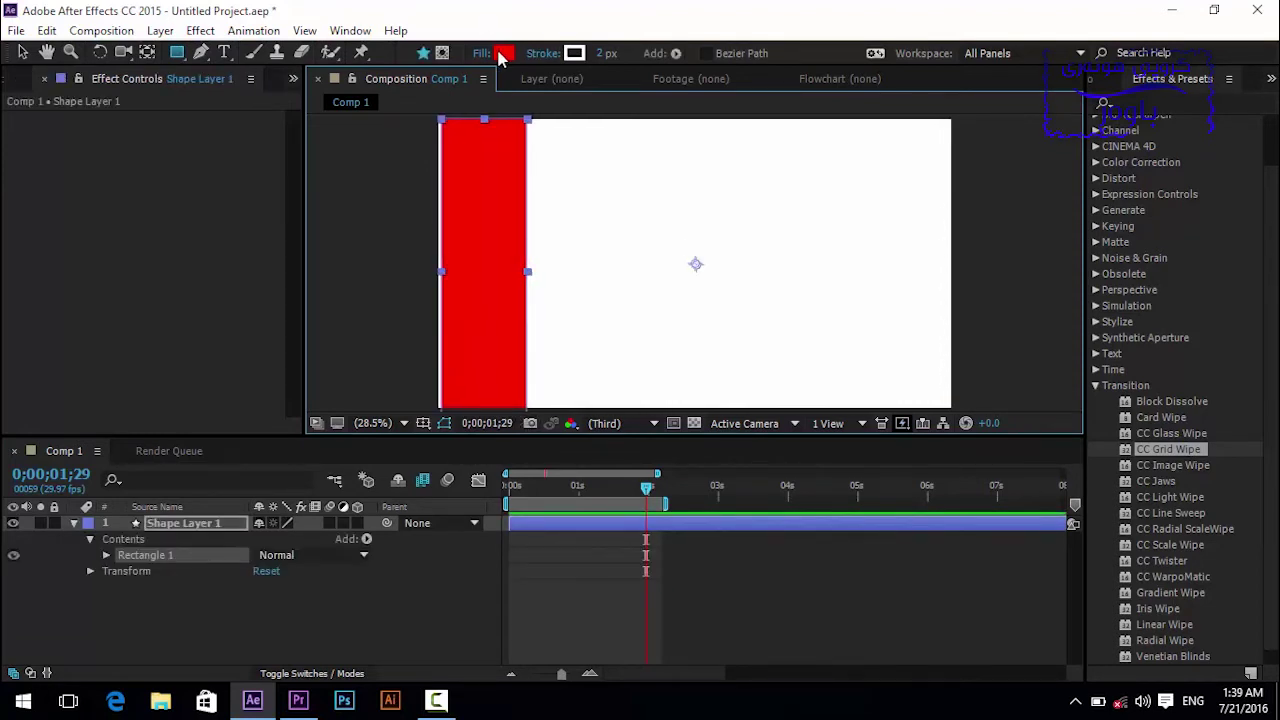
{"action": "left_click", "coordinate": [504, 54]}
{"action": "left_click", "coordinate": [684, 401]}
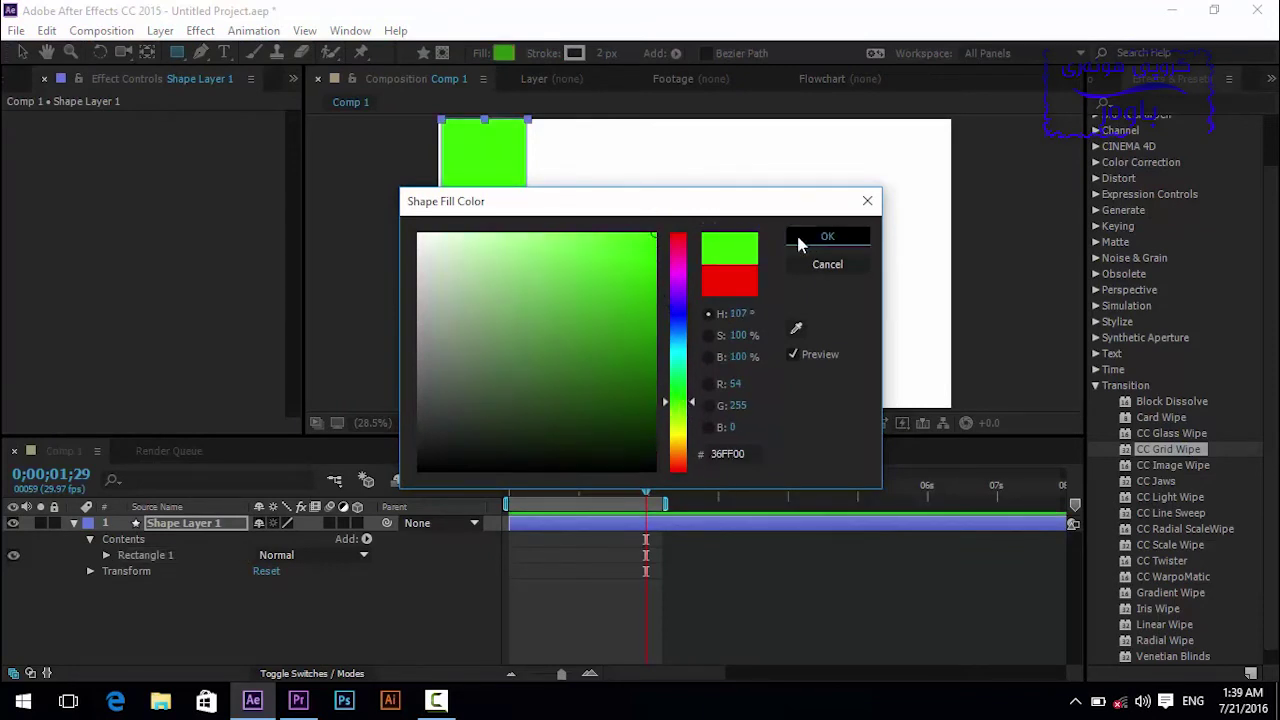
{"action": "left_click", "coordinate": [827, 236]}
{"action": "left_click", "coordinate": [22, 52]}
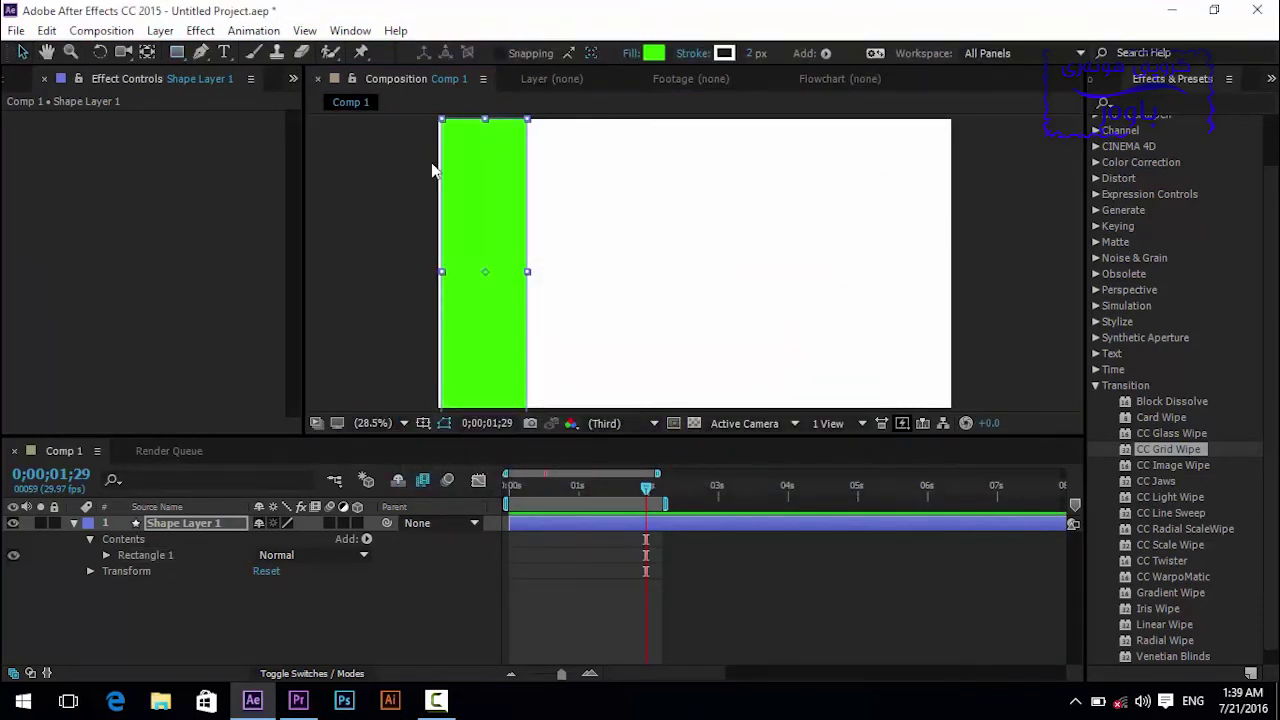
Nudge the green rectangle into the top-left corner and widen it.
{"action": "left_click_drag", "start_coordinate": [481, 190], "coordinate": [483, 188]}
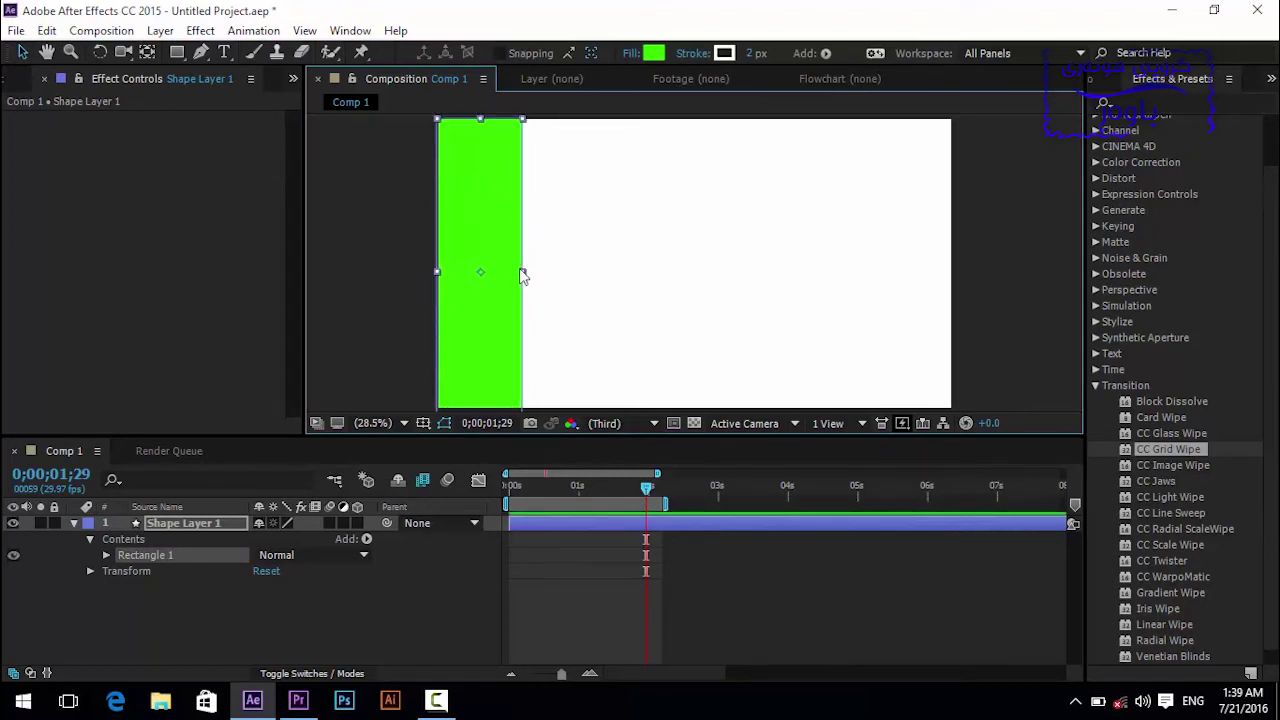
{"action": "mouse_move", "coordinate": [524, 276]}
{"action": "left_mouse_down"}
{"action": "mouse_move", "coordinate": [576, 299]}
{"action": "mouse_move", "coordinate": [591, 285]}
{"action": "left_mouse_up"}
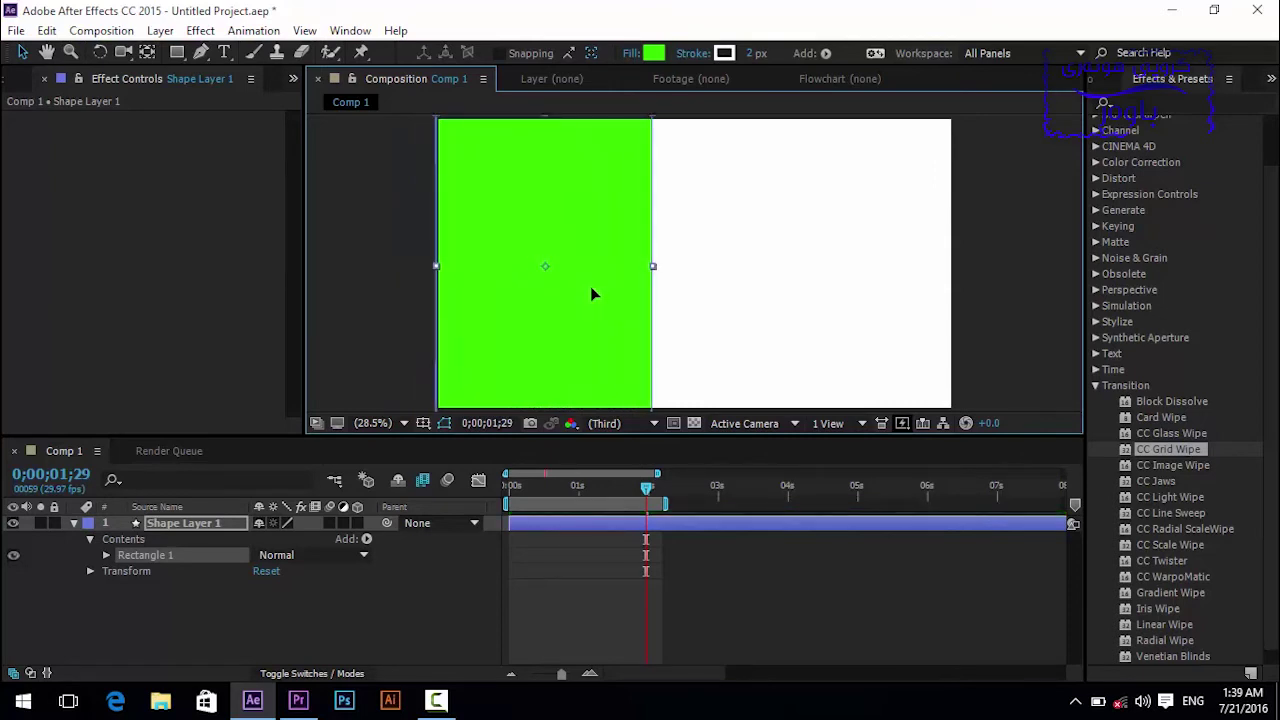
{"action": "left_click", "coordinate": [352, 580]}
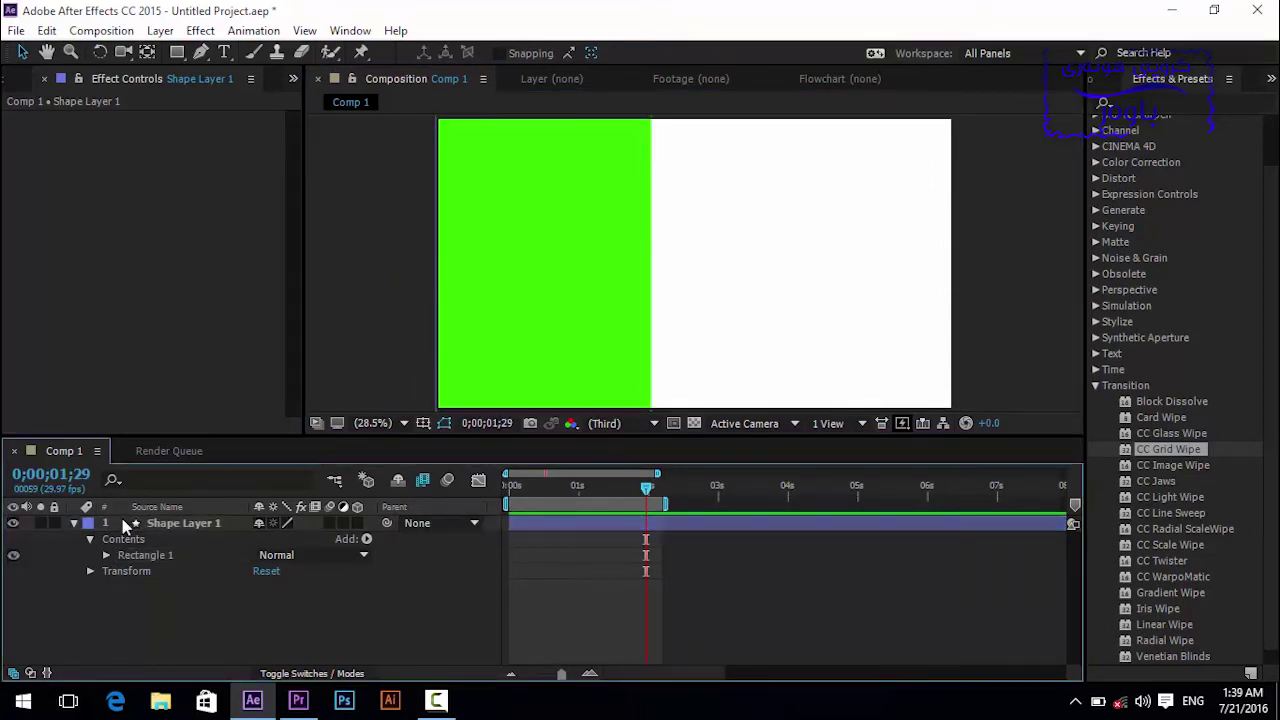
Duplicate Shape Layer 1 and move the copy to the right, leaving a white gap.
{"action": "left_click", "coordinate": [158, 524]}
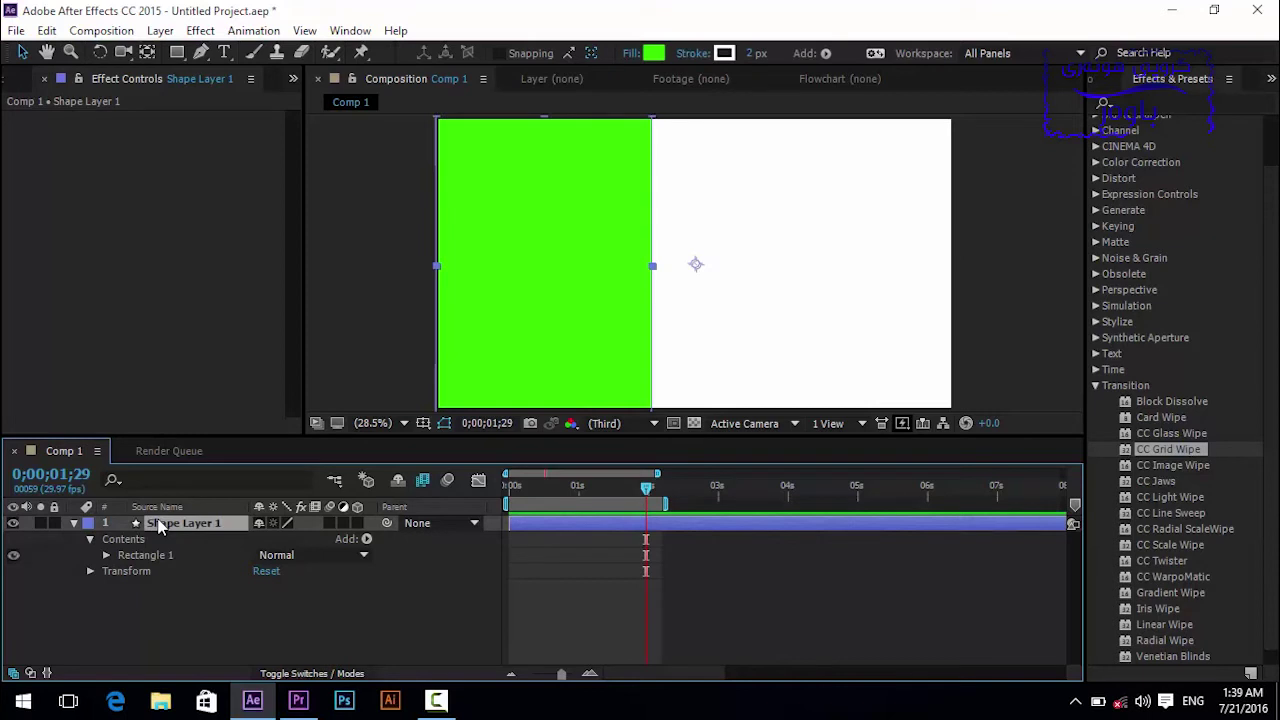
{"action": "key", "text": "ctrl+d"}
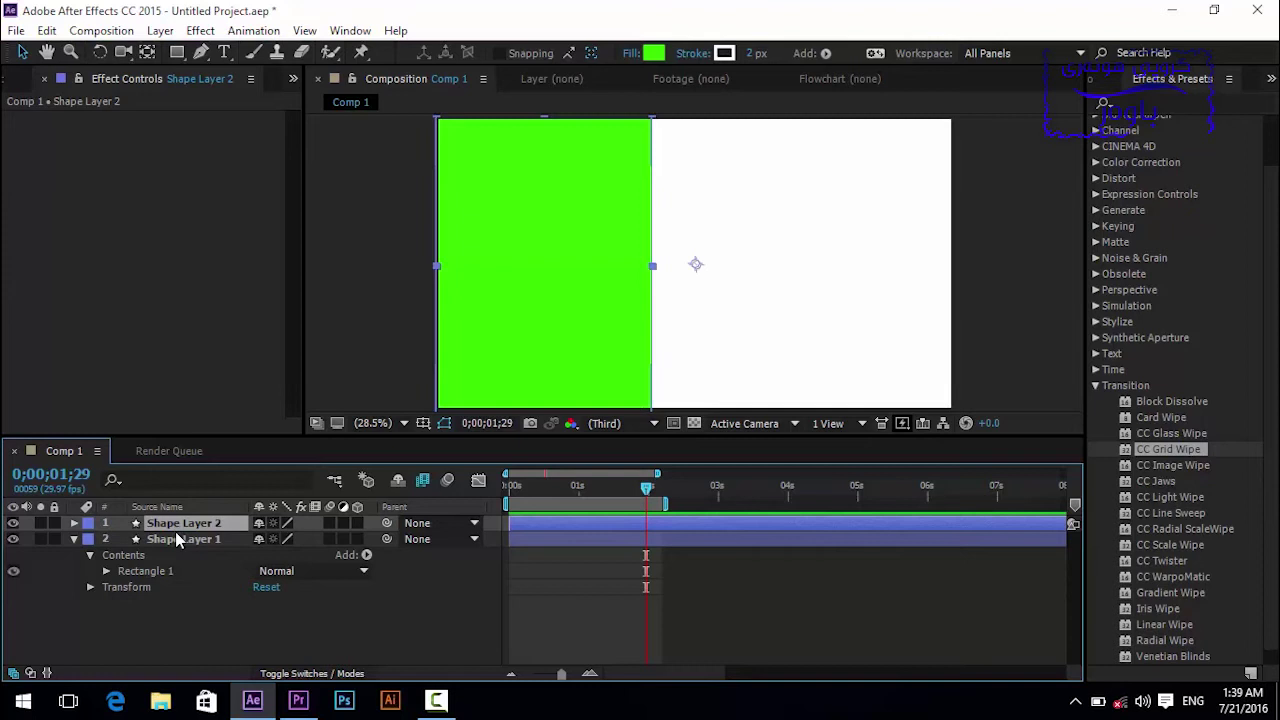
{"action": "left_click", "coordinate": [614, 295]}
{"action": "mouse_move", "coordinate": [614, 295]}
{"action": "left_mouse_down"}
{"action": "mouse_move", "coordinate": [895, 314]}
{"action": "mouse_move", "coordinate": [887, 293]}
{"action": "mouse_move", "coordinate": [862, 293]}
{"action": "left_mouse_up"}
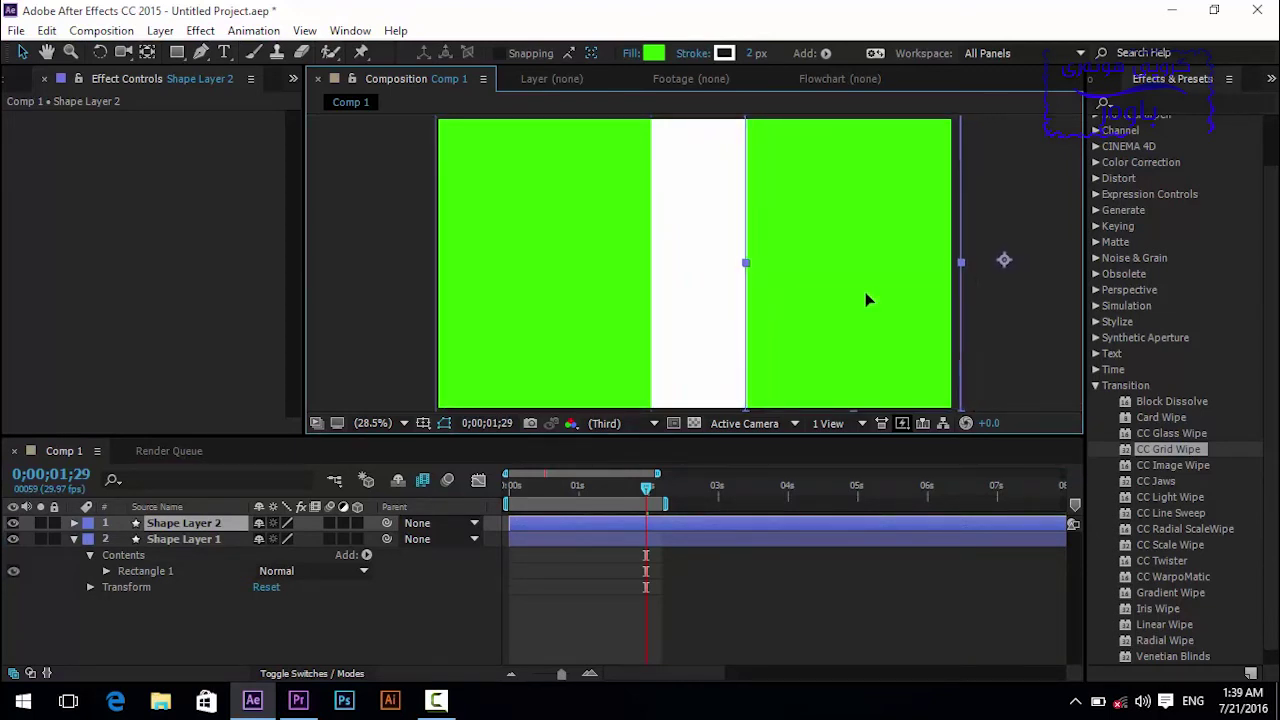
{"action": "left_click", "coordinate": [700, 610]}
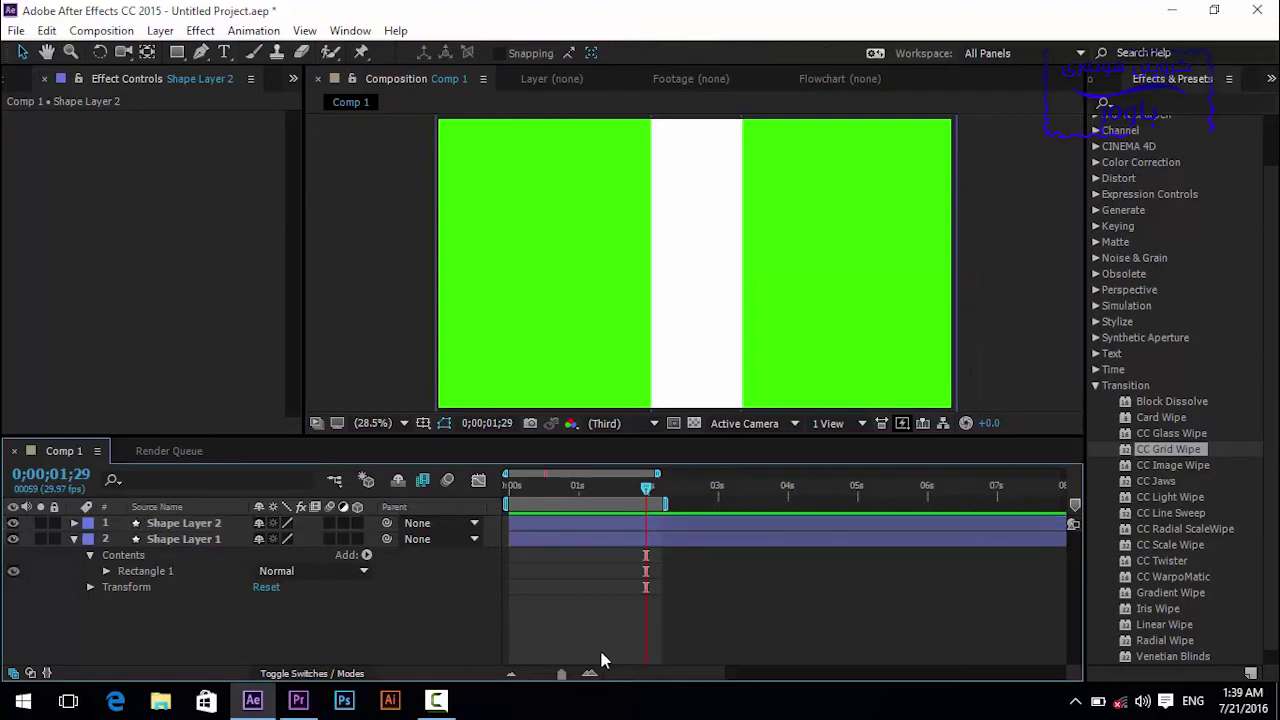
{"action": "left_click", "coordinate": [74, 539]}
Duplicate Shape Layer 2 and place the copy in the middle of the white gap.
{"action": "left_click", "coordinate": [178, 524]}
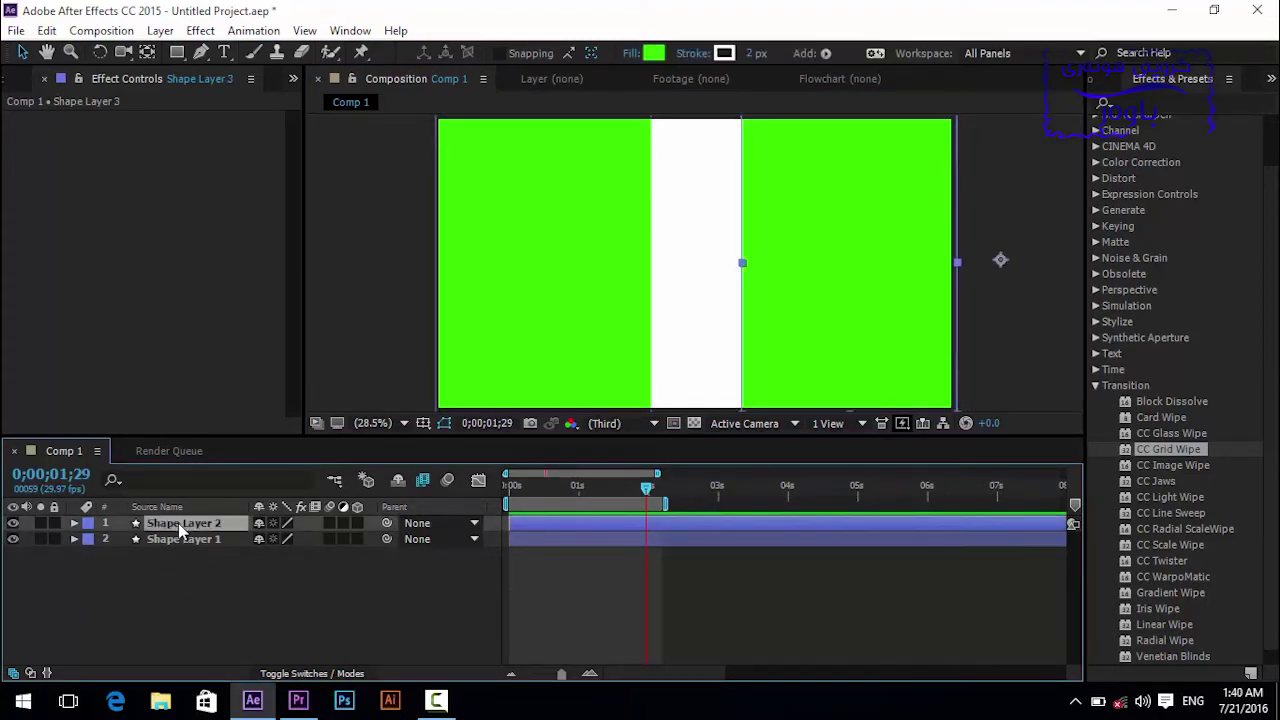
{"action": "key", "text": "ctrl+d"}
{"action": "left_click_drag", "start_coordinate": [872, 276], "coordinate": [784, 275]}
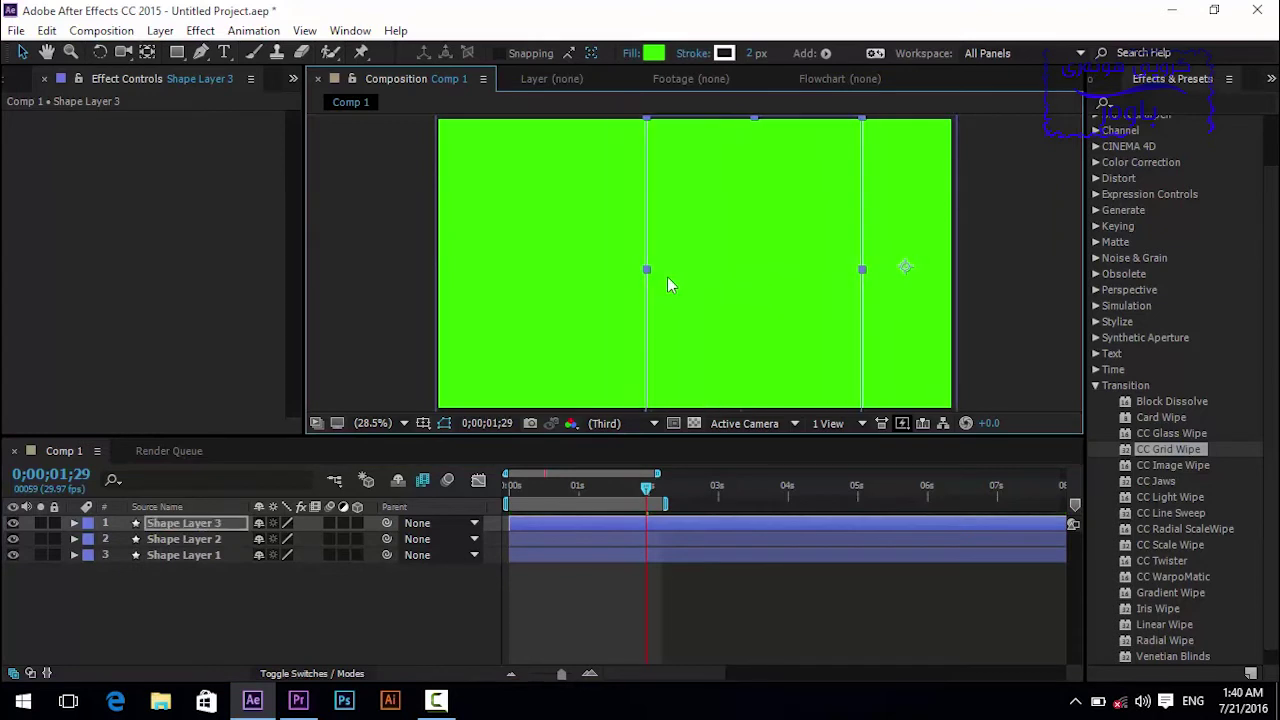
{"action": "left_click_drag", "start_coordinate": [660, 271], "coordinate": [839, 274]}
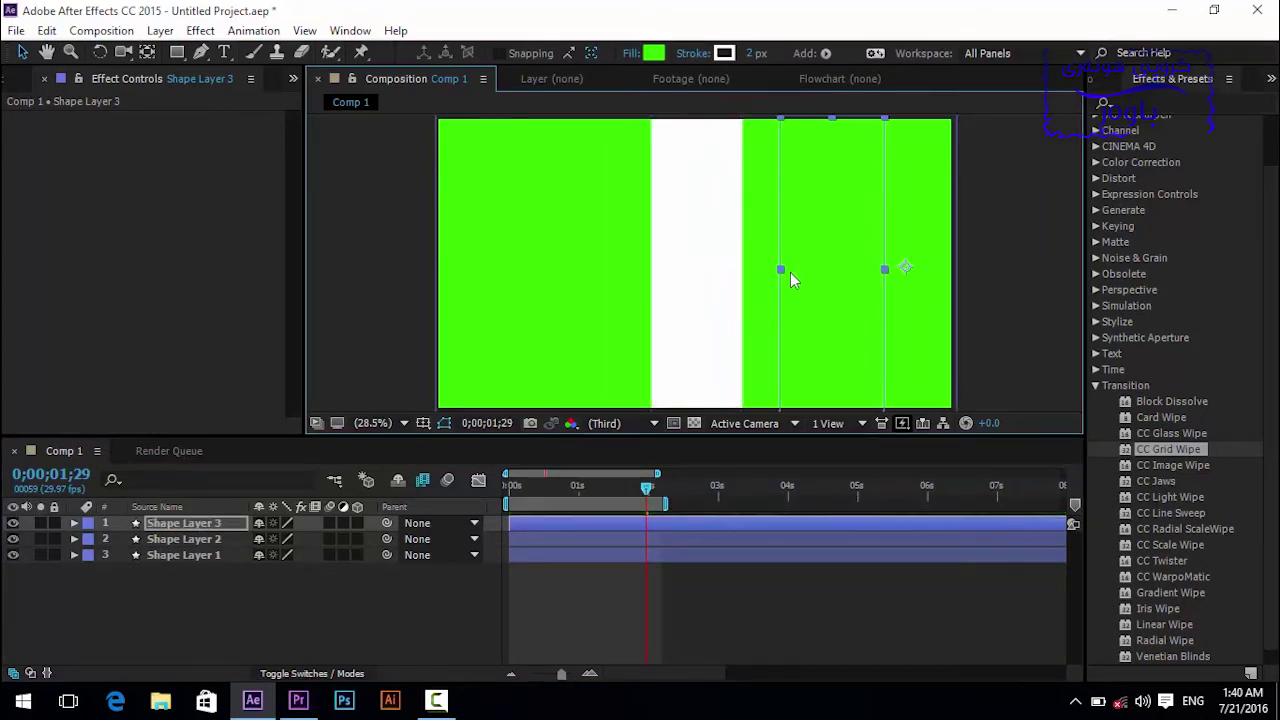
{"action": "left_click_drag", "start_coordinate": [874, 257], "coordinate": [703, 247]}
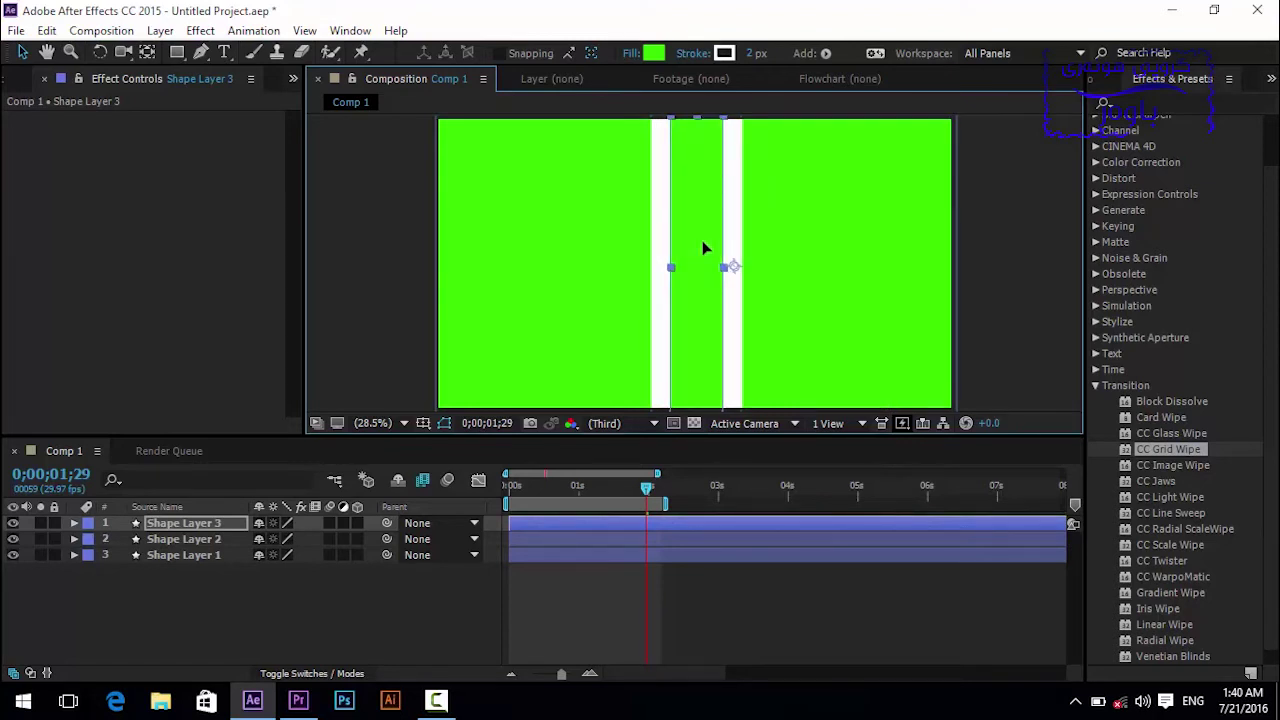
{"action": "left_click", "coordinate": [375, 585]}
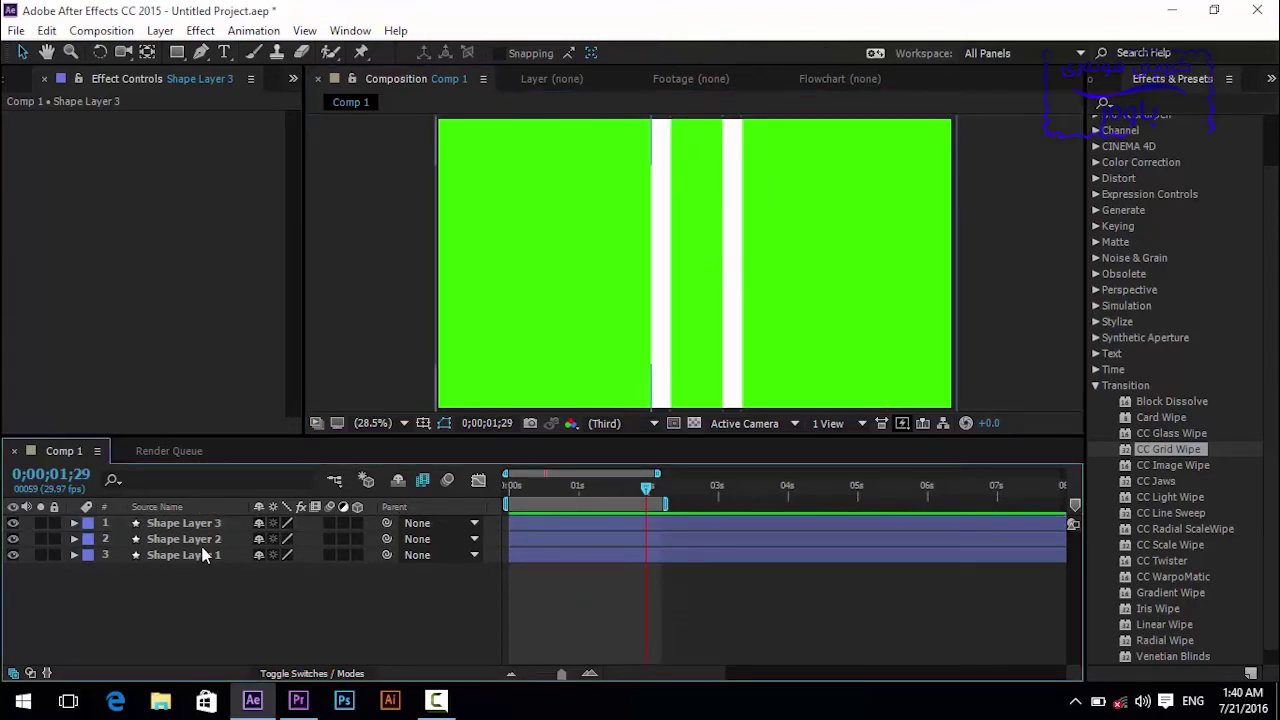
Move Shape Layer 3 below Shape Layer 2 and reveal Shape Layer 1's Transform properties.
{"action": "left_click_drag", "start_coordinate": [200, 523], "coordinate": [206, 549]}
{"action": "left_click", "coordinate": [152, 604]}
{"action": "left_click", "coordinate": [74, 523]}
{"action": "left_click", "coordinate": [74, 523]}
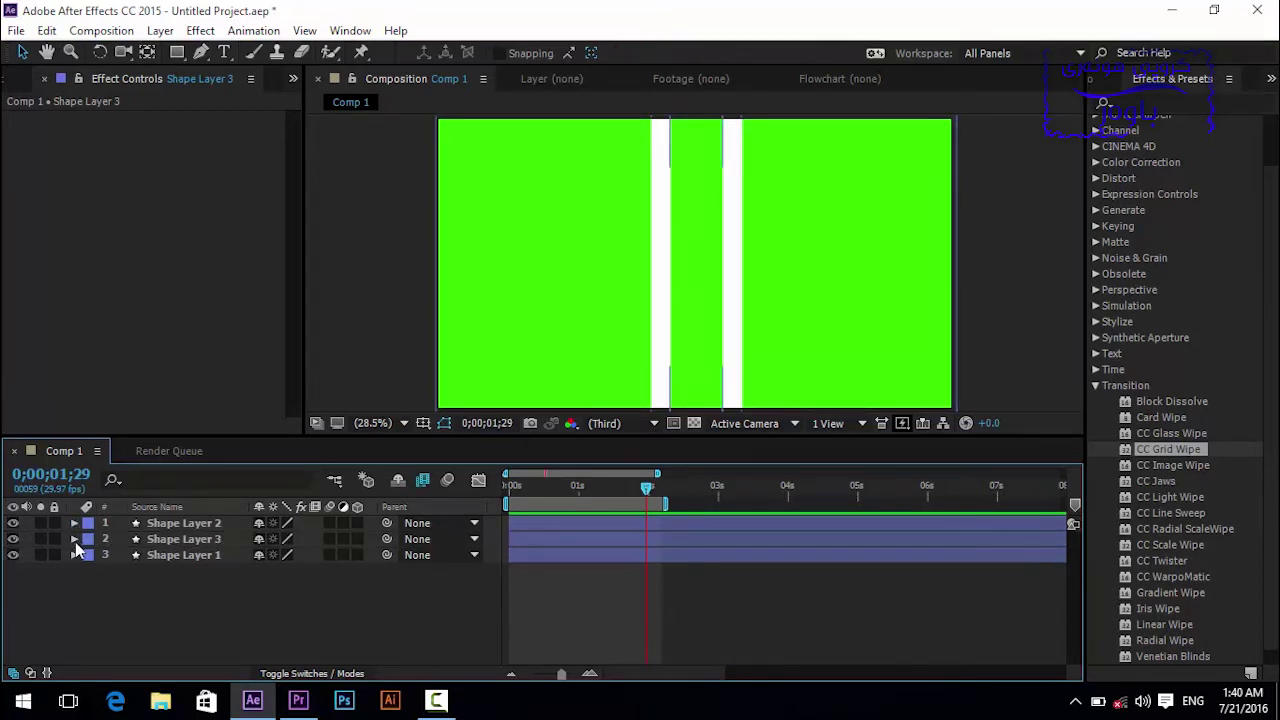
{"action": "left_click", "coordinate": [74, 554]}
{"action": "left_click", "coordinate": [74, 554]}
{"action": "left_click", "coordinate": [145, 556]}
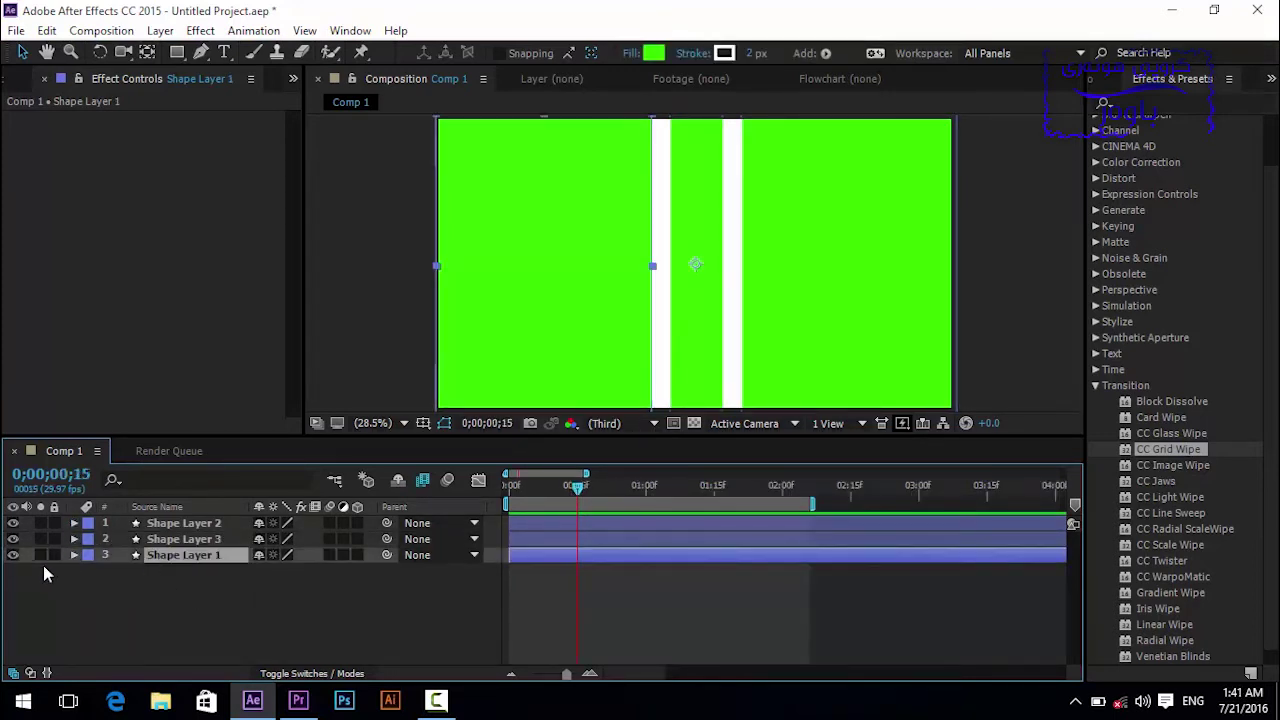
{"action": "left_click", "coordinate": [73, 555]}
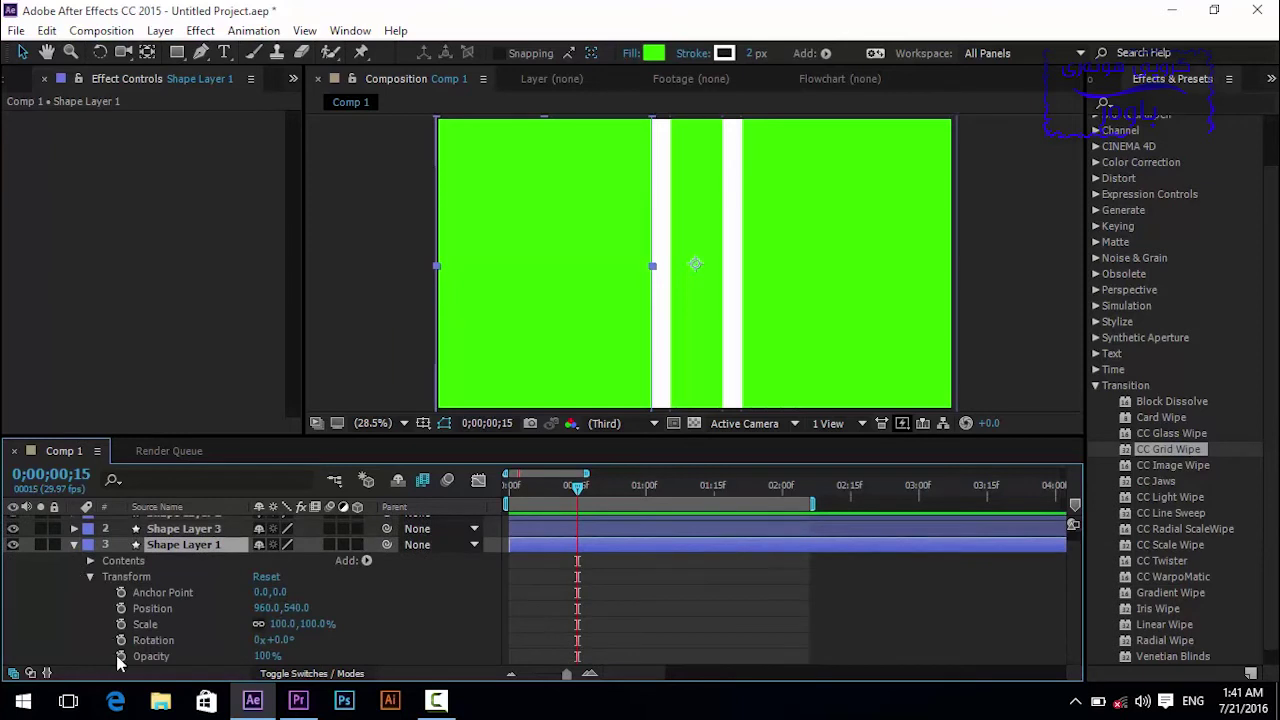
Keyframe Shape Layer 1's Opacity from 0% at frame 0 to 100% at 15 frames.
{"action": "key", "text": "Home"}
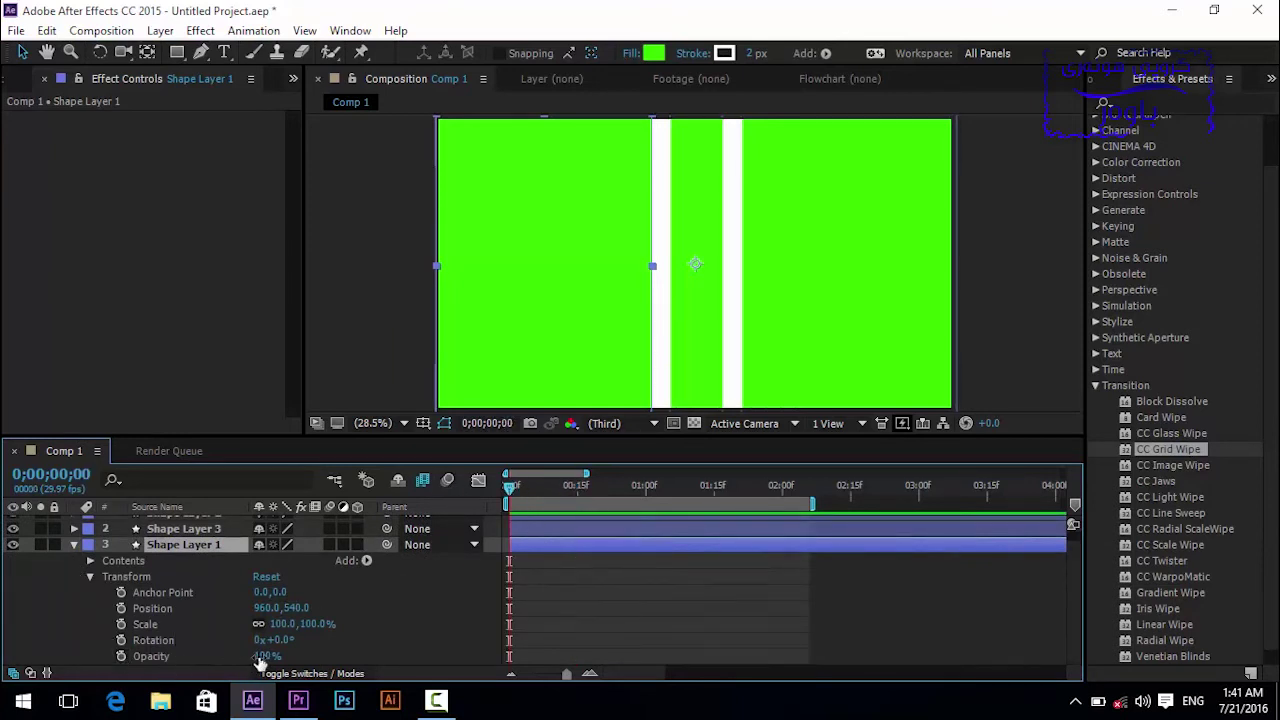
{"action": "left_click_drag", "start_coordinate": [258, 656], "coordinate": [62, 648]}
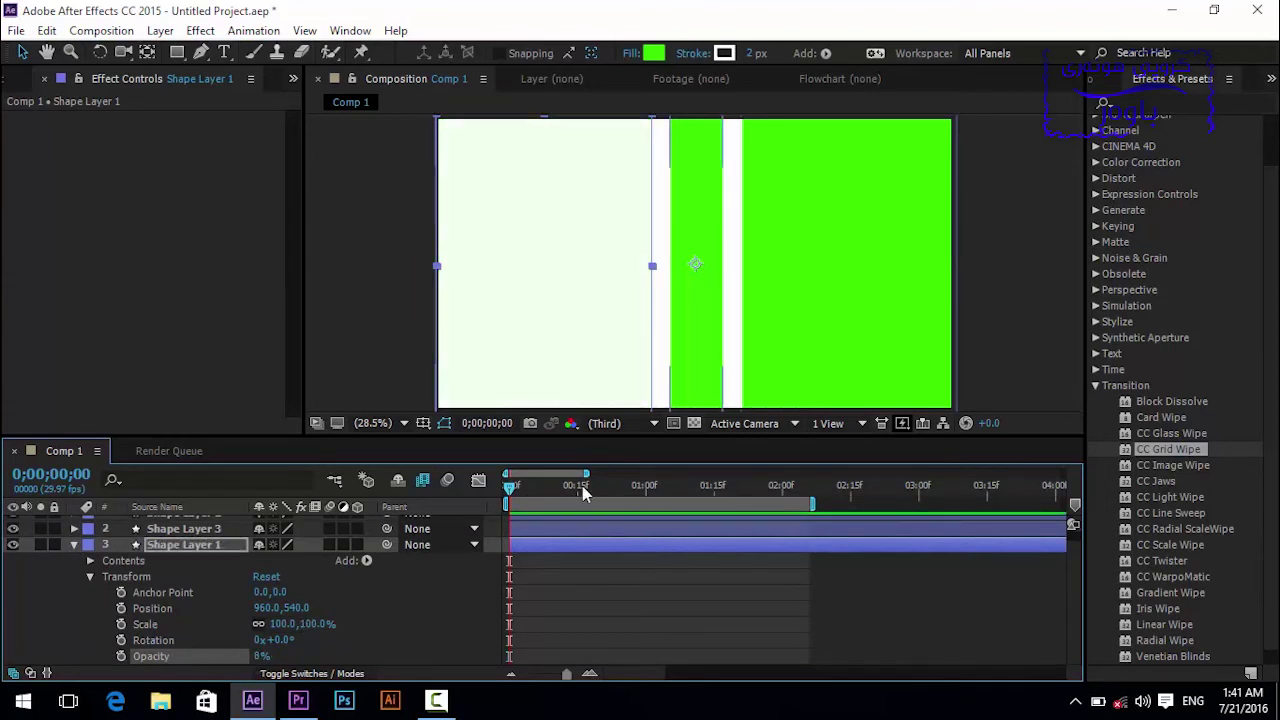
{"action": "left_click_drag", "start_coordinate": [260, 656], "coordinate": [252, 656]}
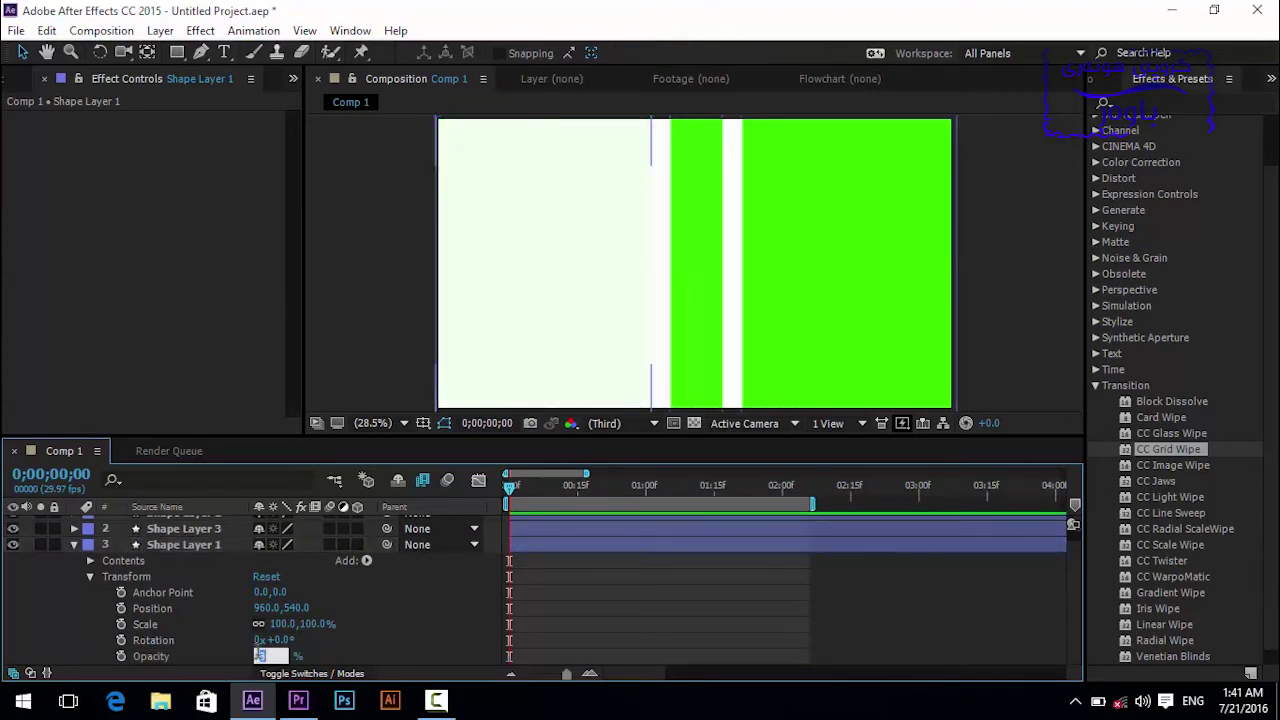
{"action": "left_click", "coordinate": [120, 656]}
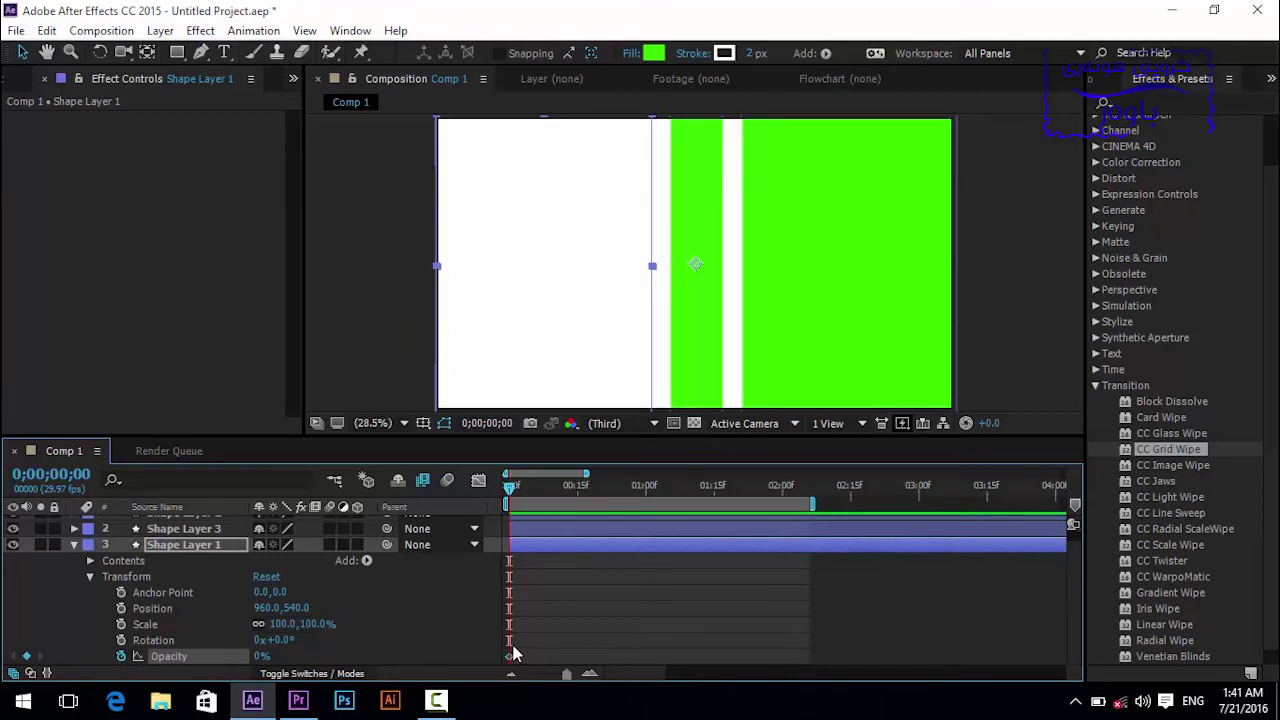
{"action": "left_click_drag", "start_coordinate": [518, 488], "coordinate": [577, 488]}
{"action": "left_click_drag", "start_coordinate": [258, 656], "coordinate": [360, 656]}
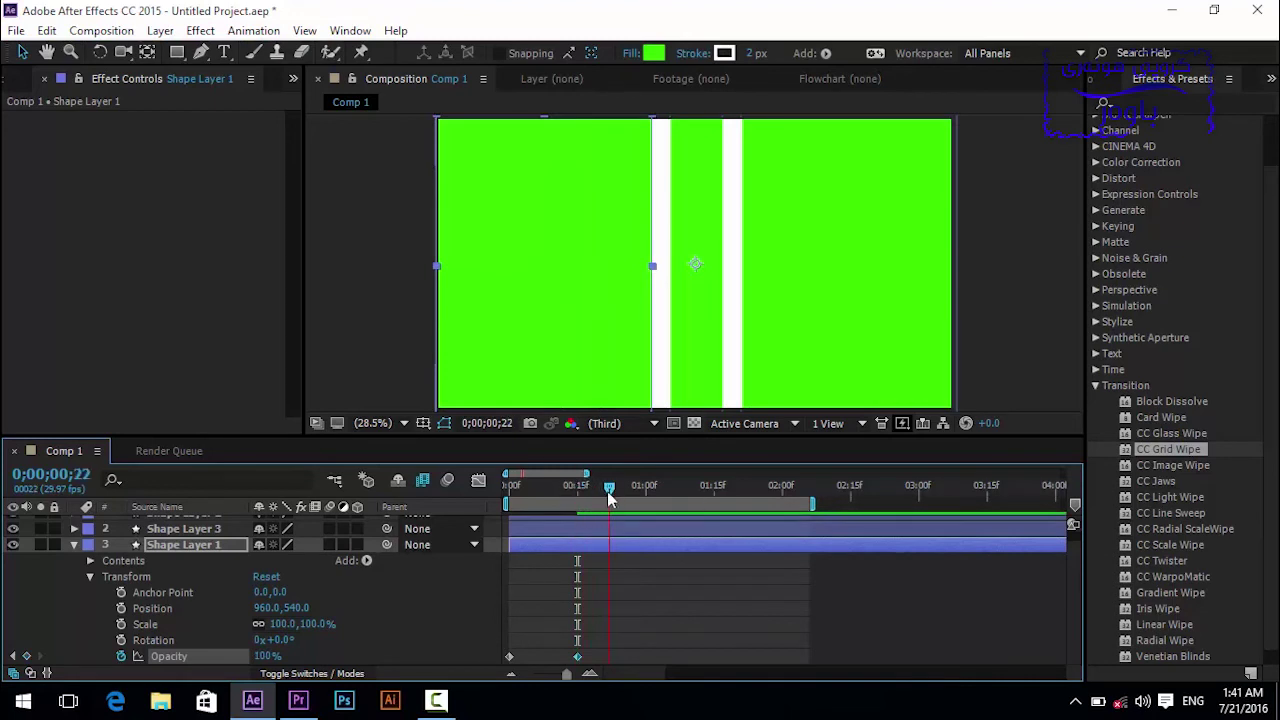
{"action": "left_click_drag", "start_coordinate": [576, 493], "coordinate": [560, 495]}
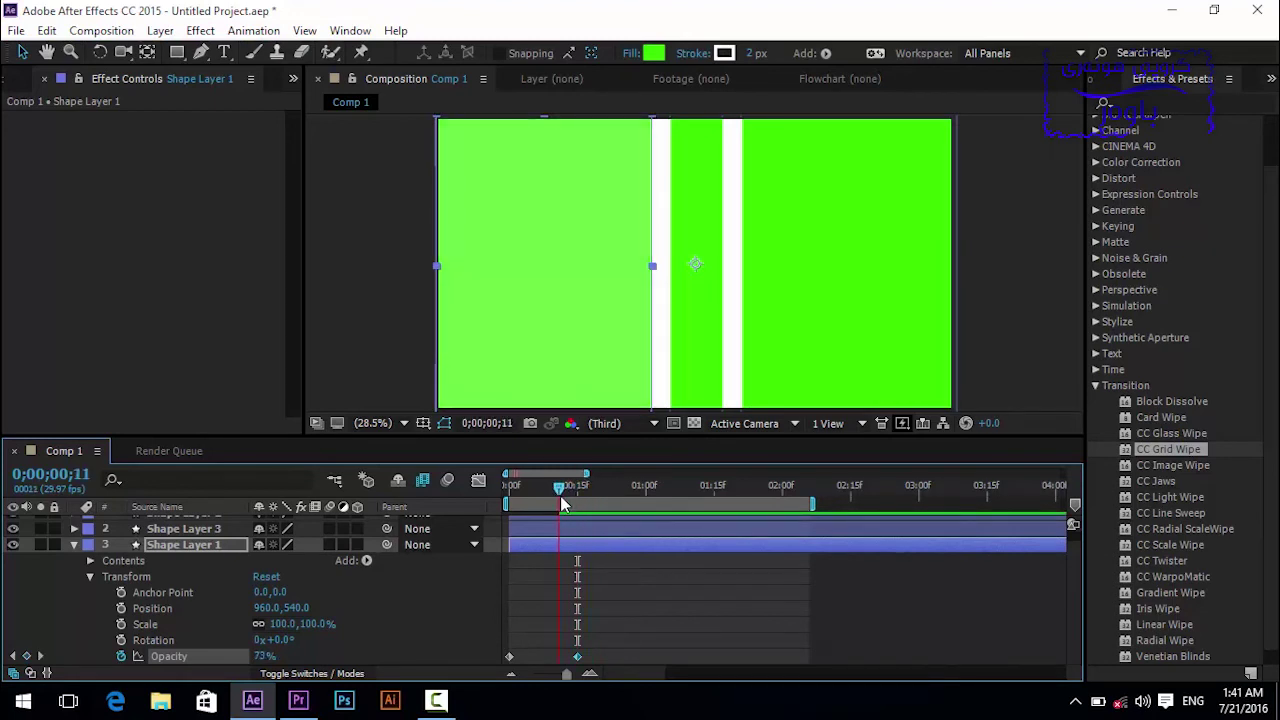
{"action": "left_click", "coordinate": [73, 552]}
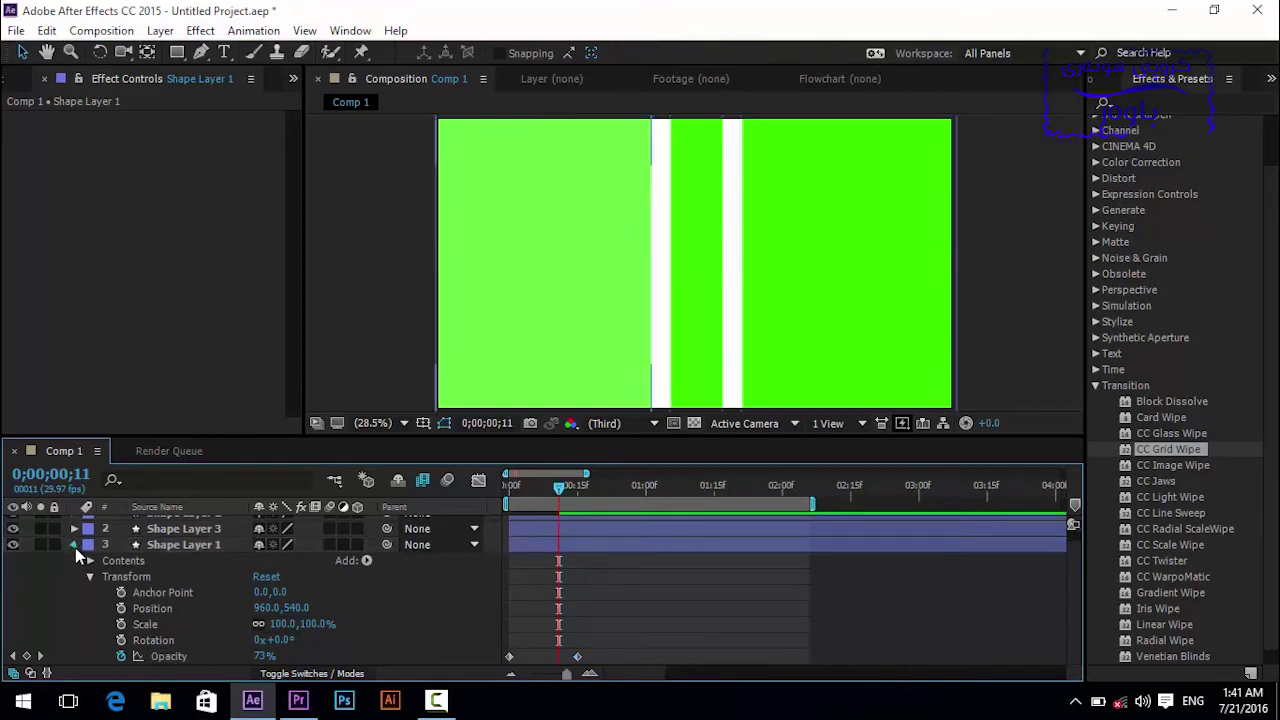
Open Shape Layer 3's Transform and set a 0% Opacity keyframe around 10 frames.
{"action": "left_click", "coordinate": [73, 544]}
{"action": "left_click", "coordinate": [73, 538]}
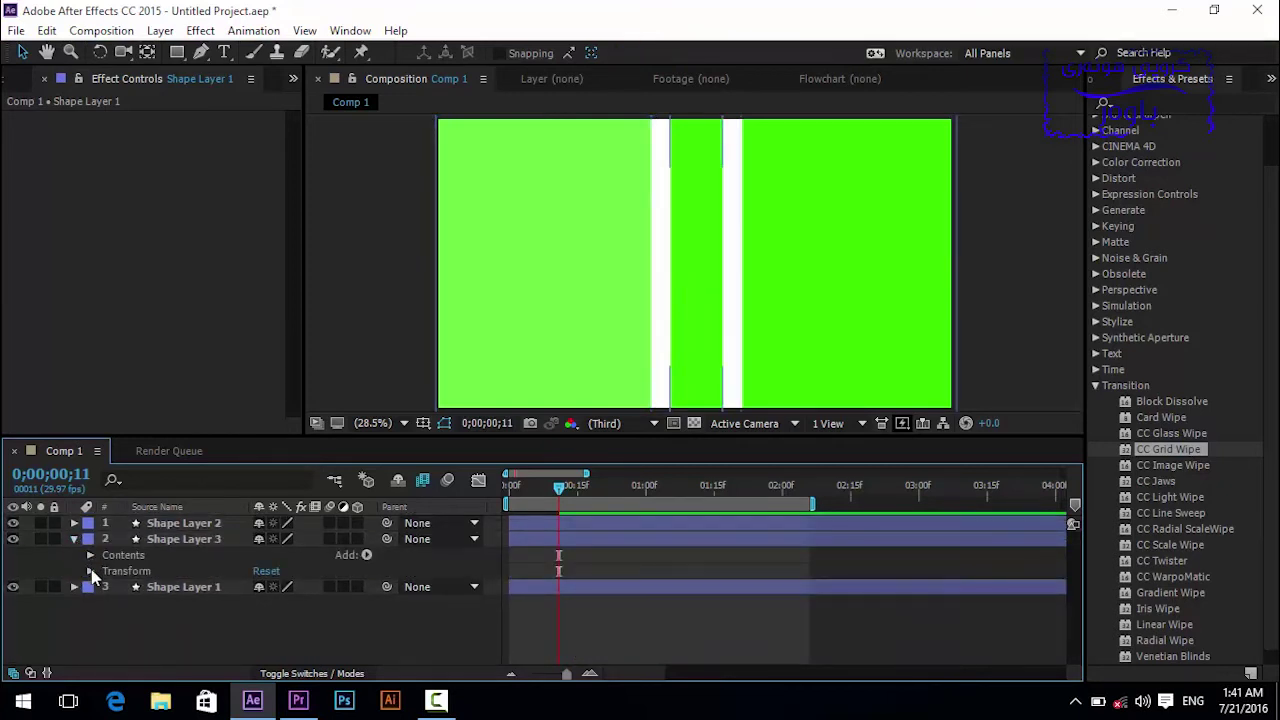
{"action": "left_click", "coordinate": [90, 571]}
{"action": "left_click", "coordinate": [90, 571]}
{"action": "left_click", "coordinate": [90, 571]}
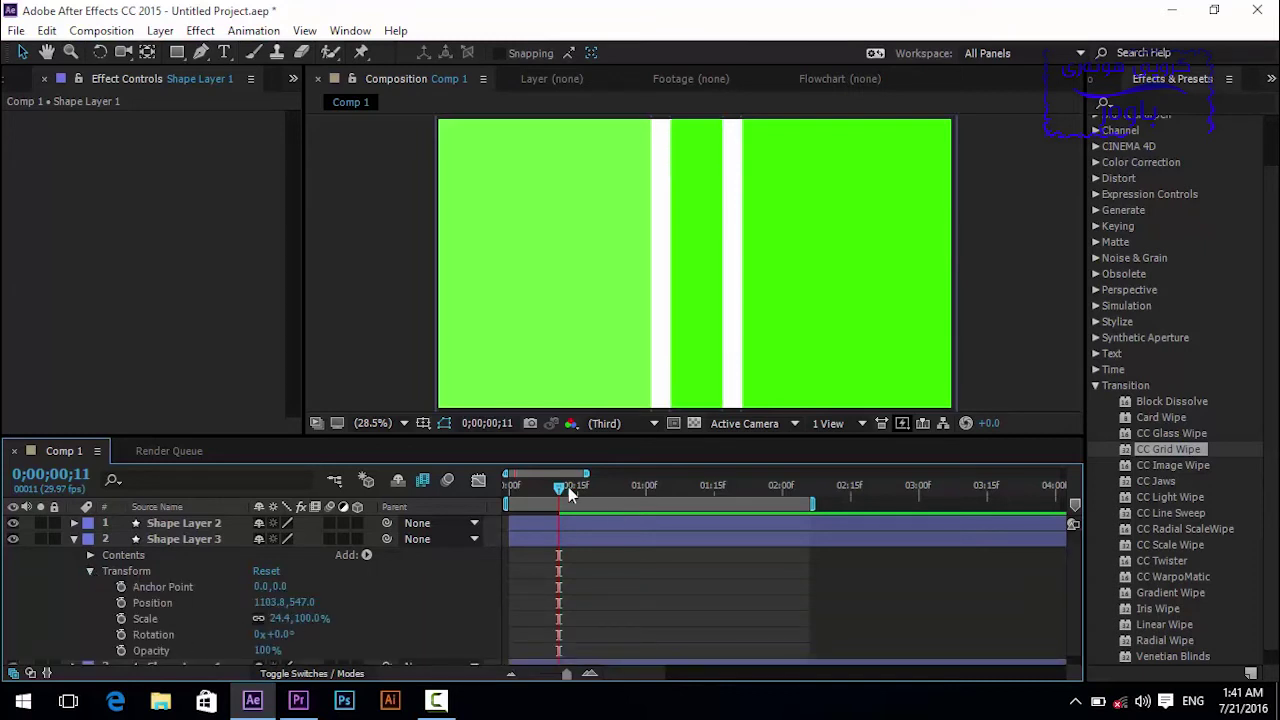
{"action": "mouse_move", "coordinate": [559, 487]}
{"action": "left_mouse_down"}
{"action": "mouse_move", "coordinate": [482, 505]}
{"action": "mouse_move", "coordinate": [567, 503]}
{"action": "mouse_move", "coordinate": [555, 495]}
{"action": "left_mouse_up"}
{"action": "left_click", "coordinate": [121, 650]}
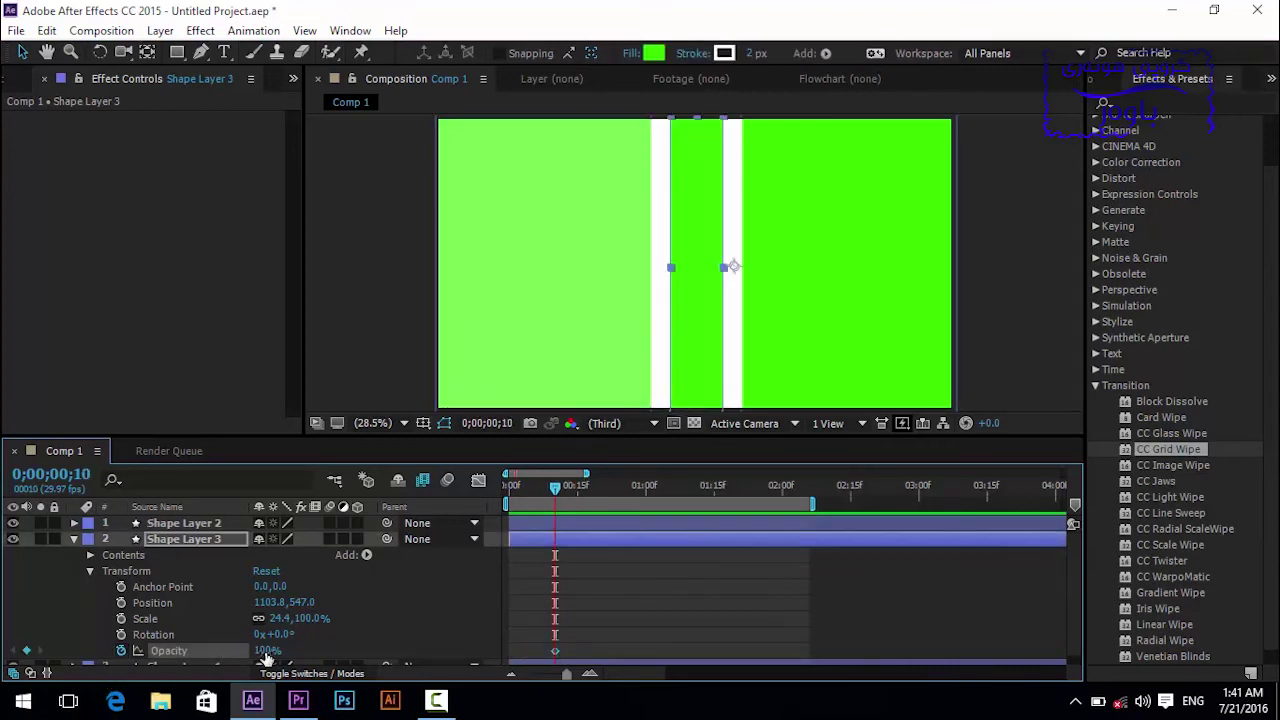
{"action": "left_click_drag", "start_coordinate": [140, 650], "coordinate": [35, 652]}
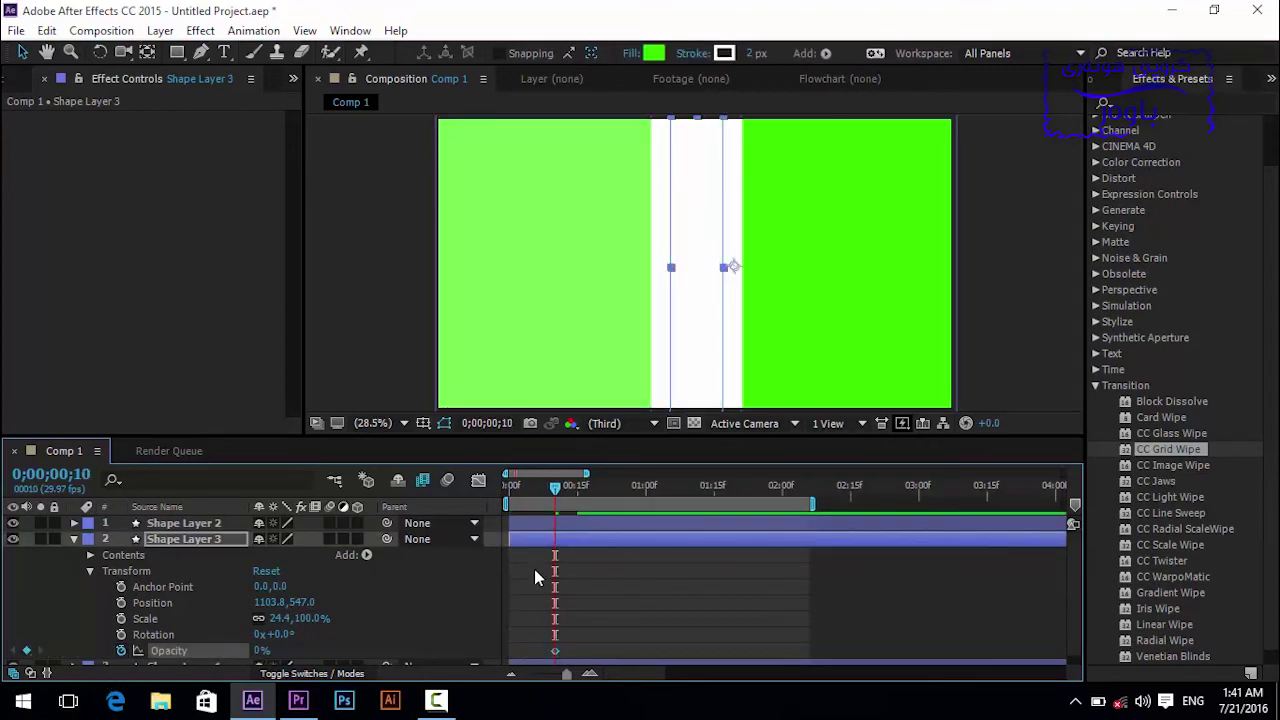
{"action": "left_click_drag", "start_coordinate": [555, 650], "coordinate": [536, 650]}
Add a 100% Opacity keyframe for Shape Layer 3 at about 17 frames.
{"action": "left_click_drag", "start_coordinate": [557, 489], "coordinate": [587, 489]}
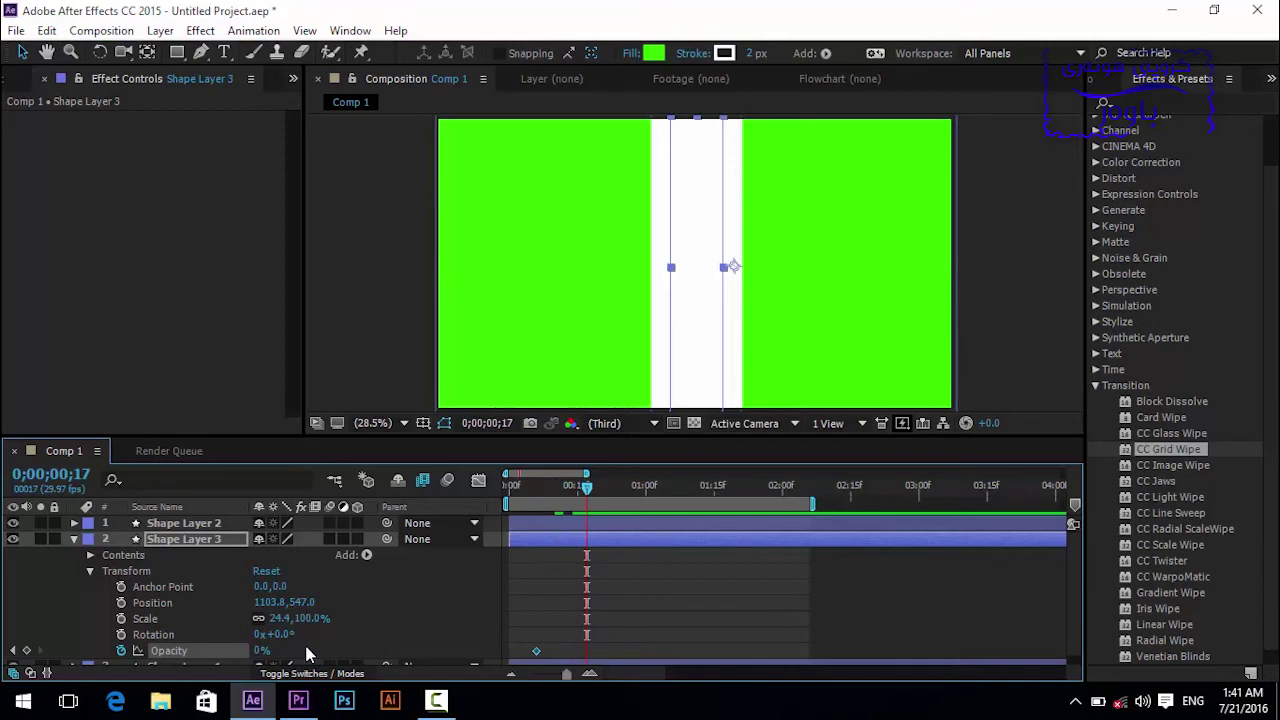
{"action": "left_click_drag", "start_coordinate": [259, 652], "coordinate": [462, 640]}
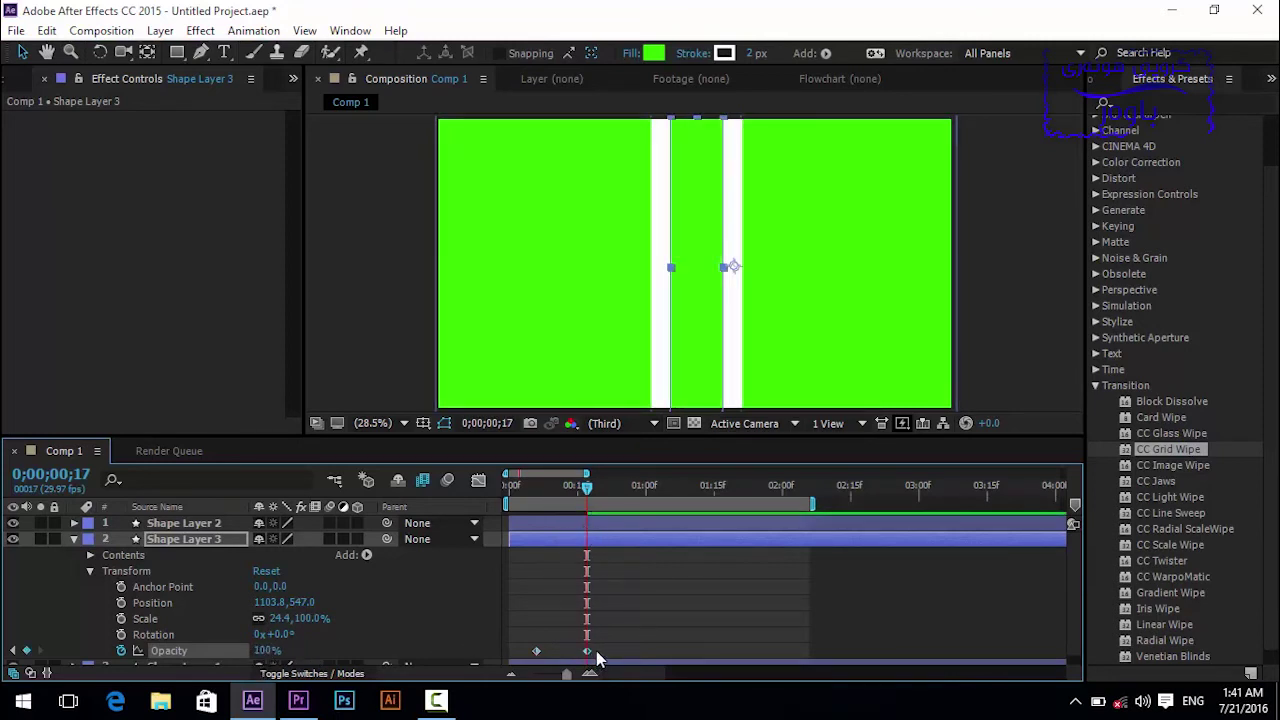
{"action": "left_click_drag", "start_coordinate": [588, 651], "coordinate": [605, 651]}
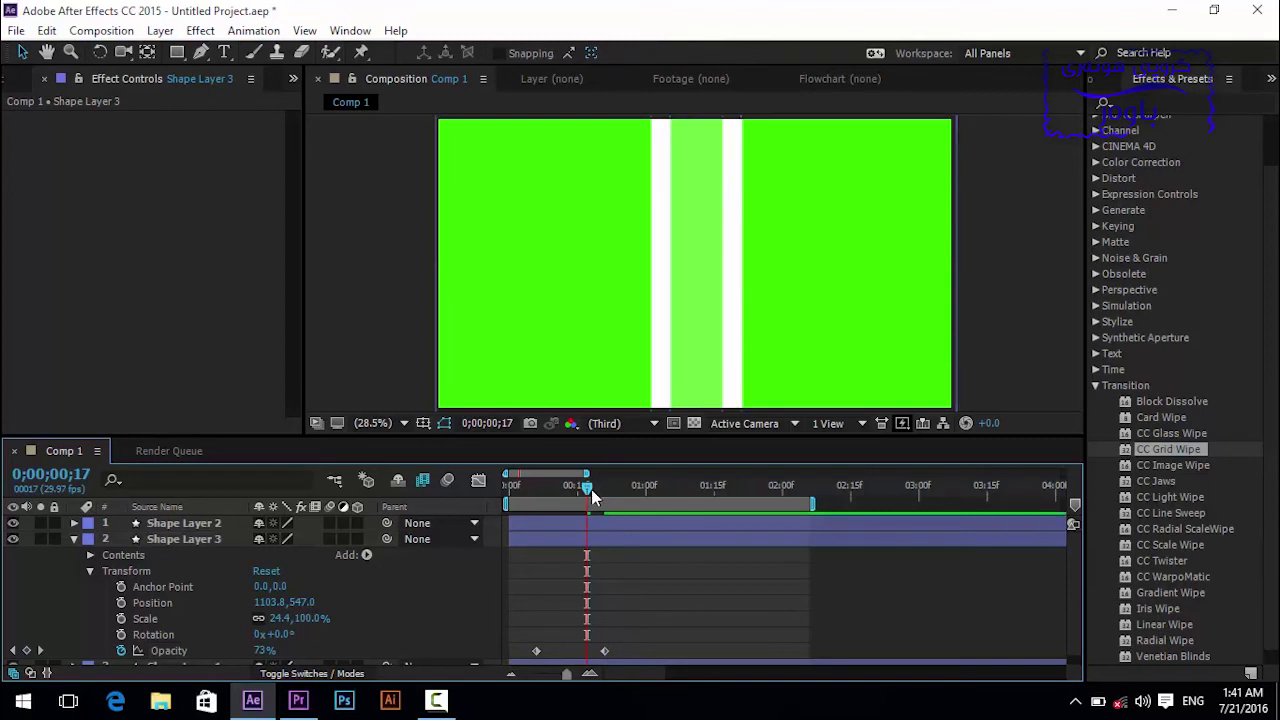
{"action": "left_click_drag", "start_coordinate": [588, 487], "coordinate": [621, 490]}
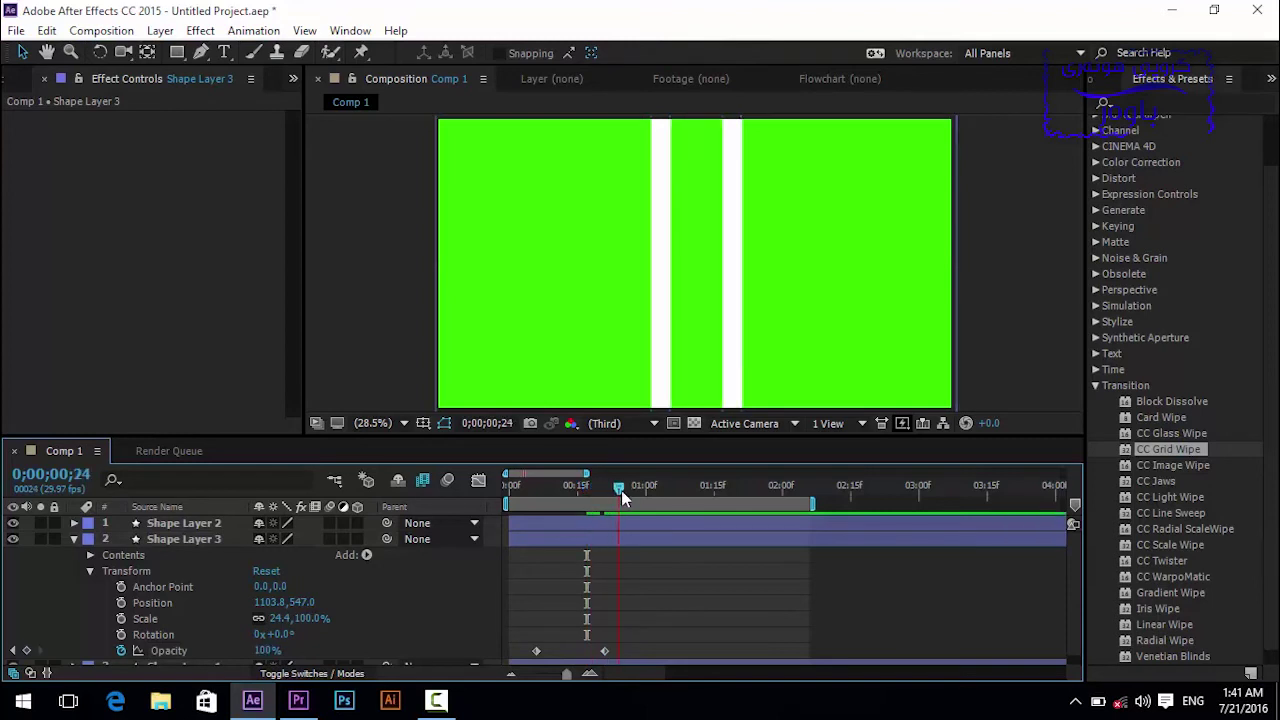
{"action": "left_click", "coordinate": [75, 539]}
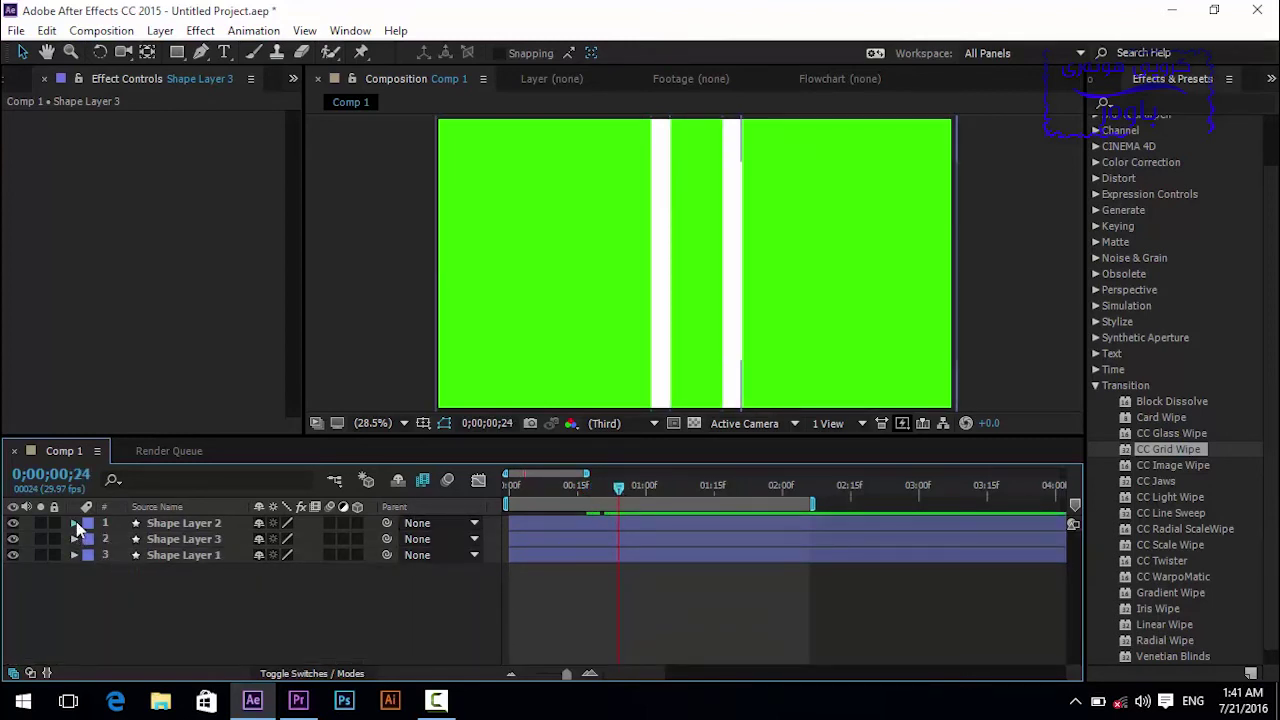
Keyframe Shape Layer 2's Opacity from 0% up to 100% at 1 second 3 frames.
{"action": "left_click", "coordinate": [75, 523]}
{"action": "left_click", "coordinate": [90, 555]}
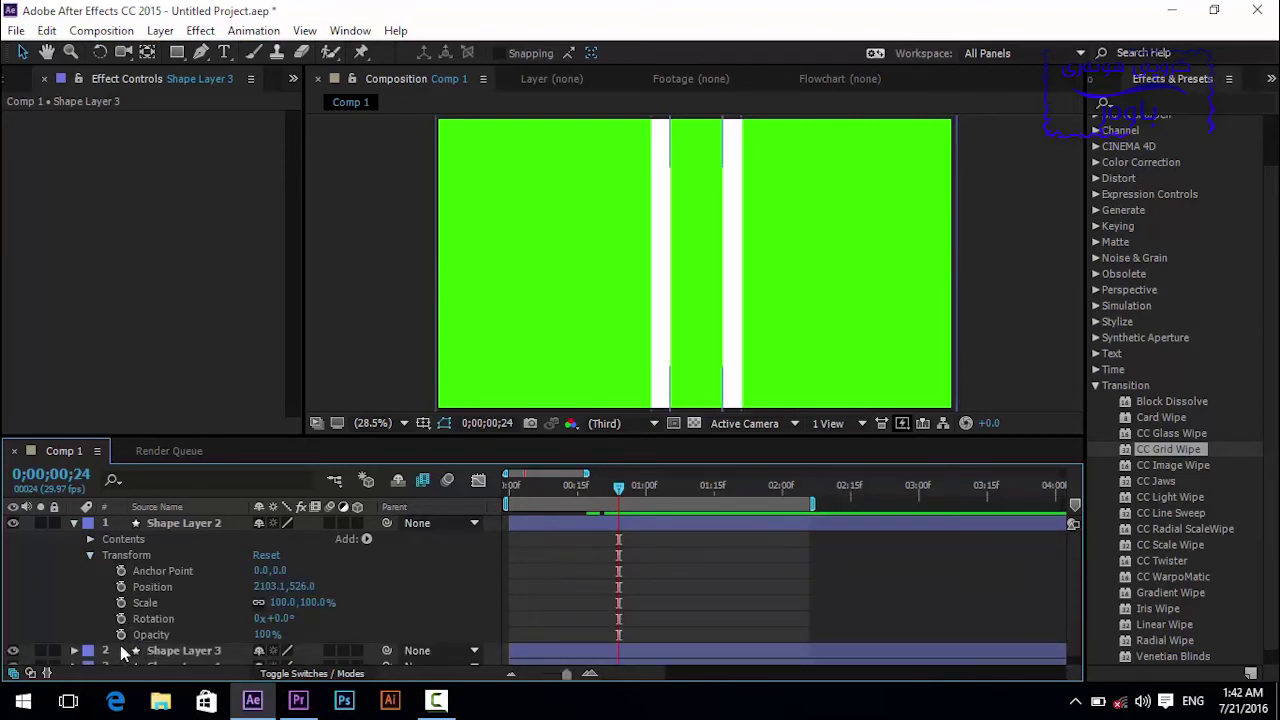
{"action": "left_click", "coordinate": [121, 634]}
{"action": "left_click_drag", "start_coordinate": [265, 634], "coordinate": [200, 634]}
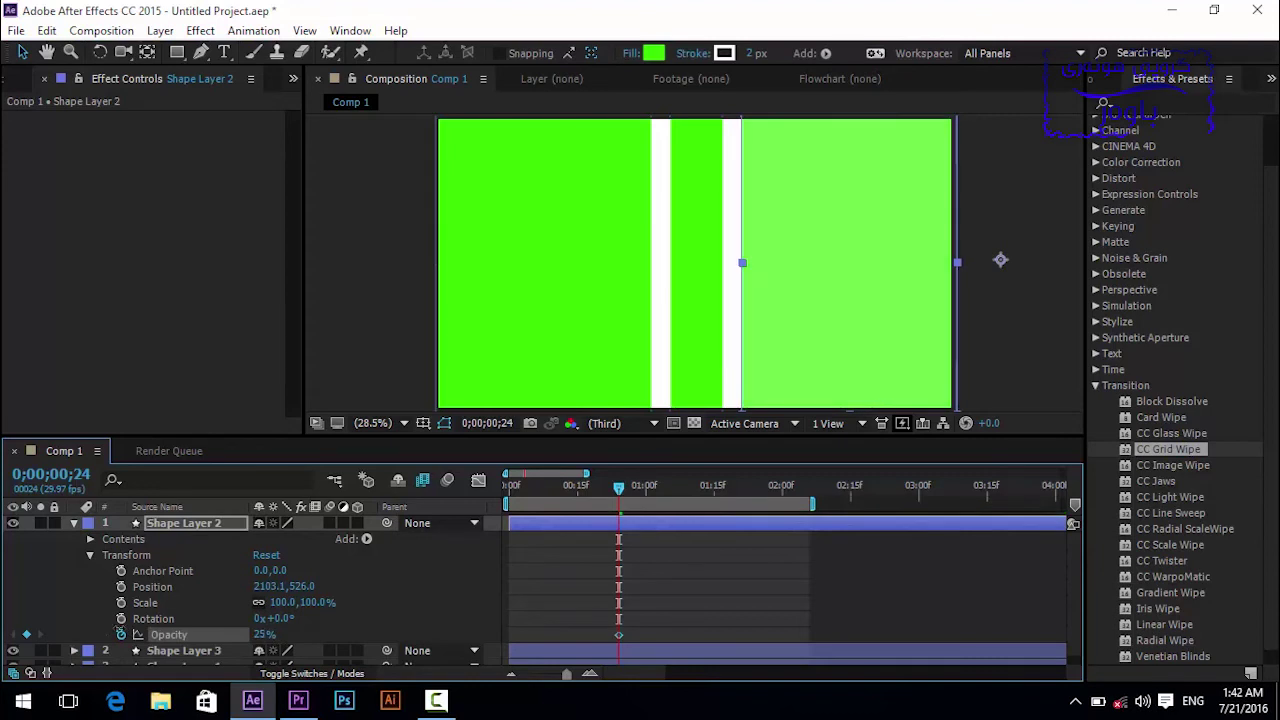
{"action": "left_click_drag", "start_coordinate": [621, 488], "coordinate": [684, 486]}
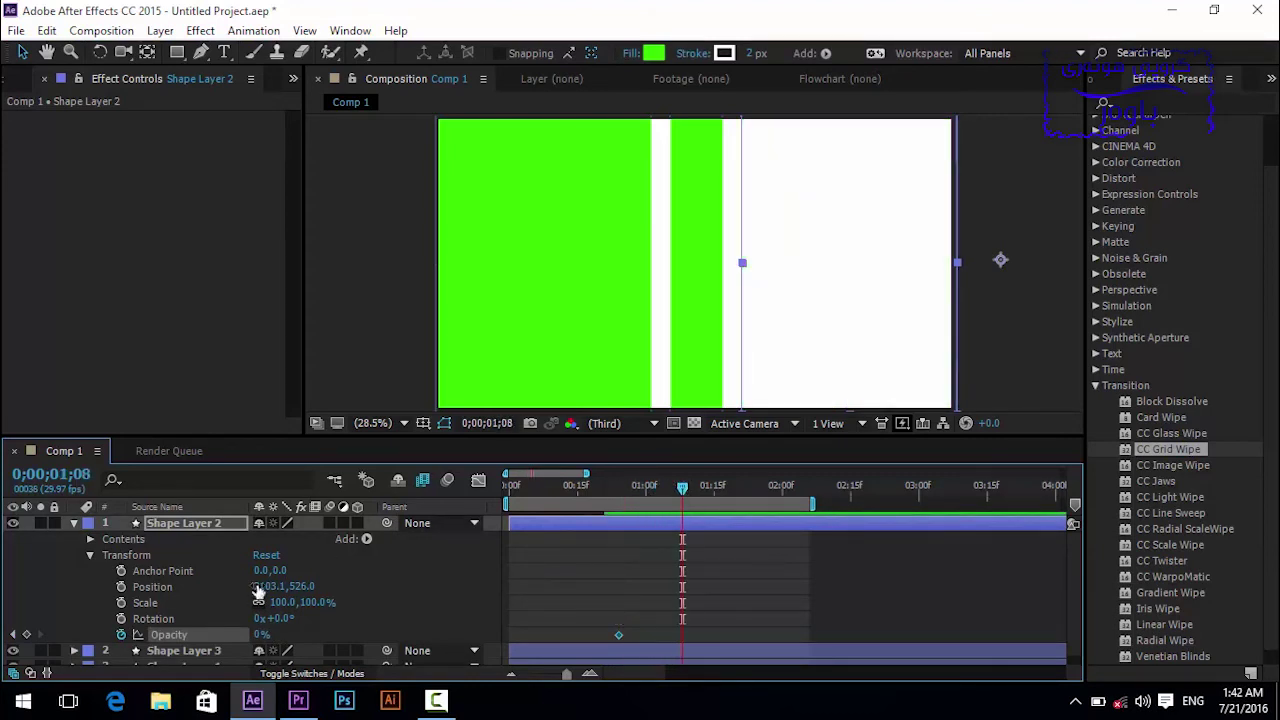
{"action": "left_click_drag", "start_coordinate": [262, 634], "coordinate": [488, 619]}
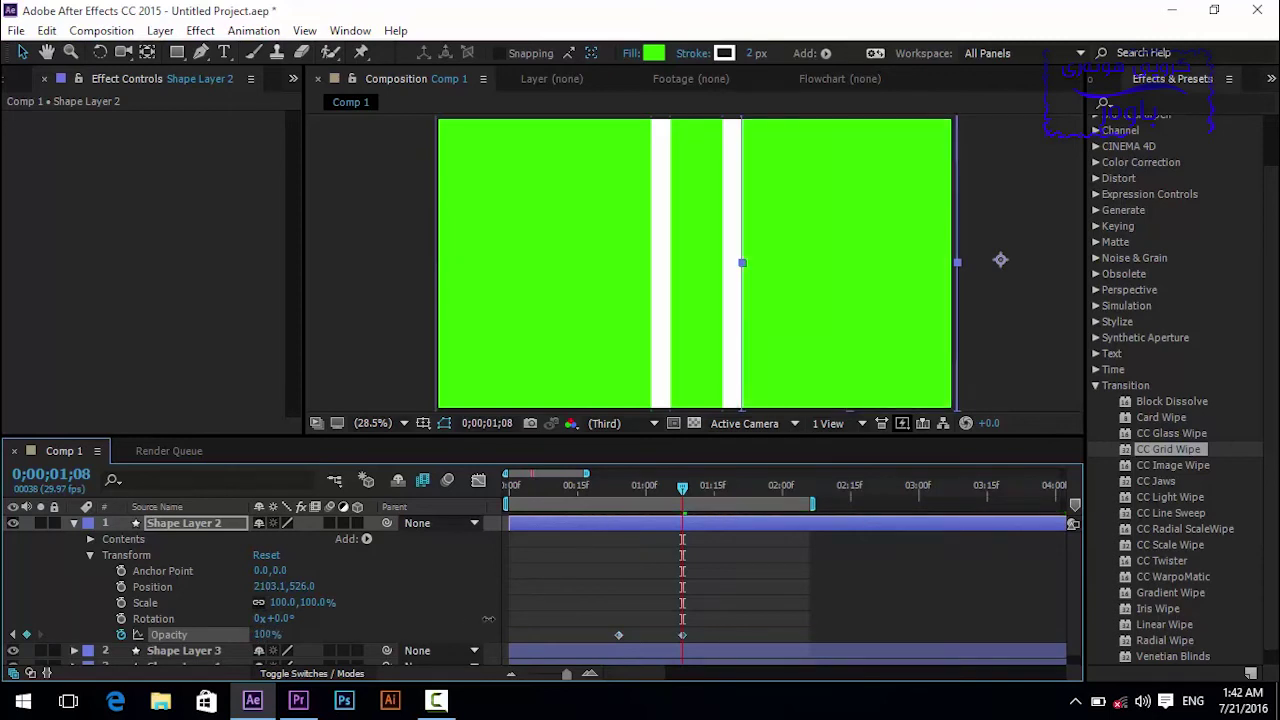
Preview the striped opacity fade-in from the start of the comp.
{"action": "left_click", "coordinate": [580, 608]}
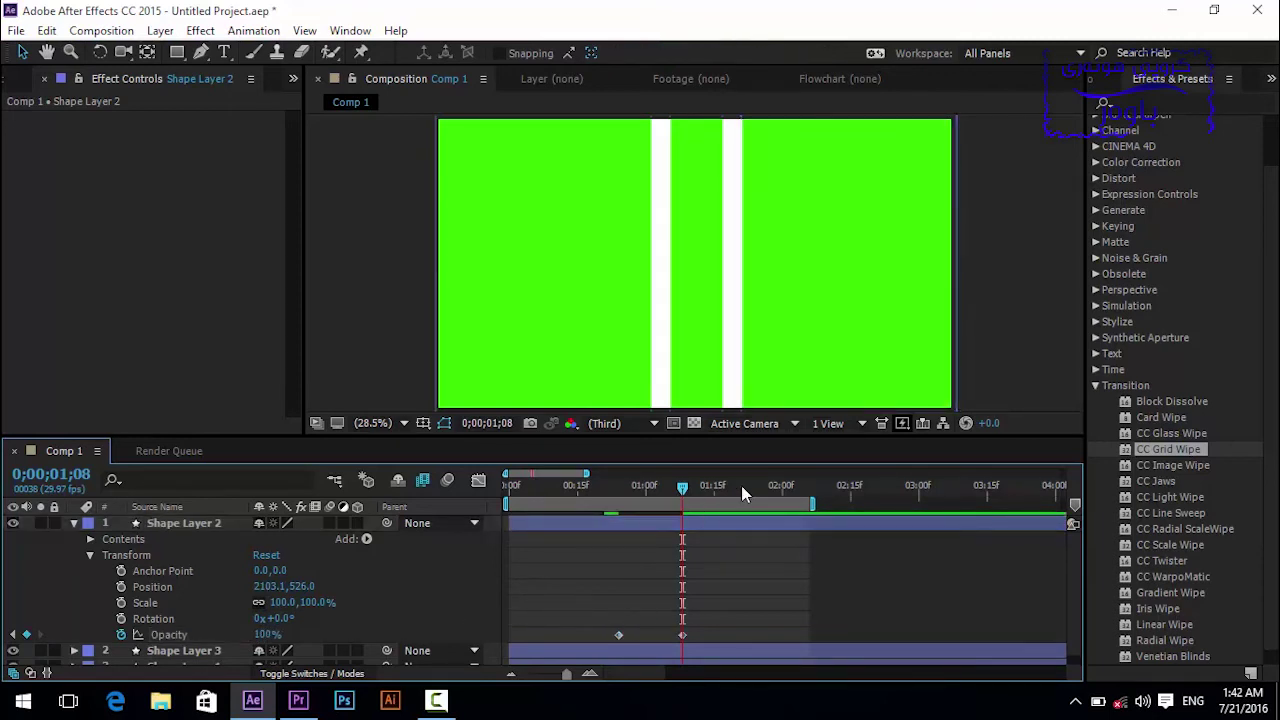
{"action": "key", "text": "Home"}
{"action": "key", "text": "space"}
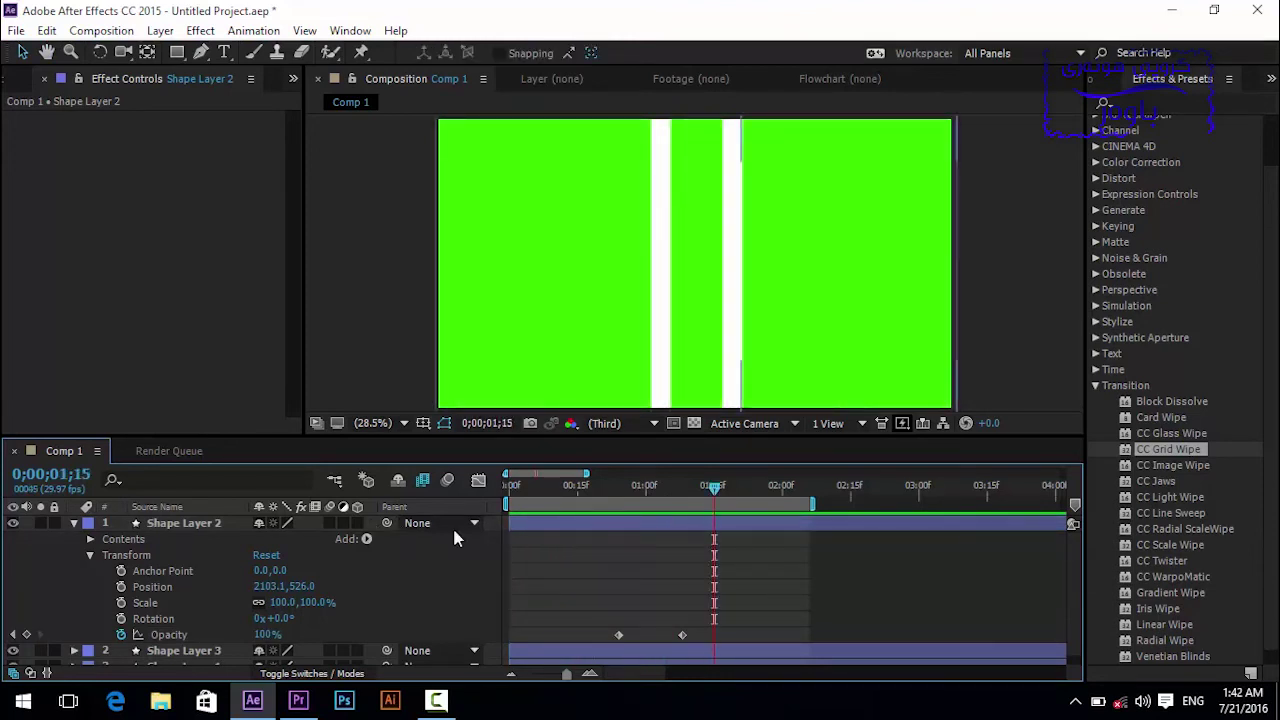
{"action": "mouse_move", "coordinate": [697, 609]}
{"action": "left_mouse_down"}
{"action": "mouse_move", "coordinate": [590, 648]}
{"action": "mouse_move", "coordinate": [648, 640]}
{"action": "left_mouse_up"}
{"action": "key", "text": "space"}
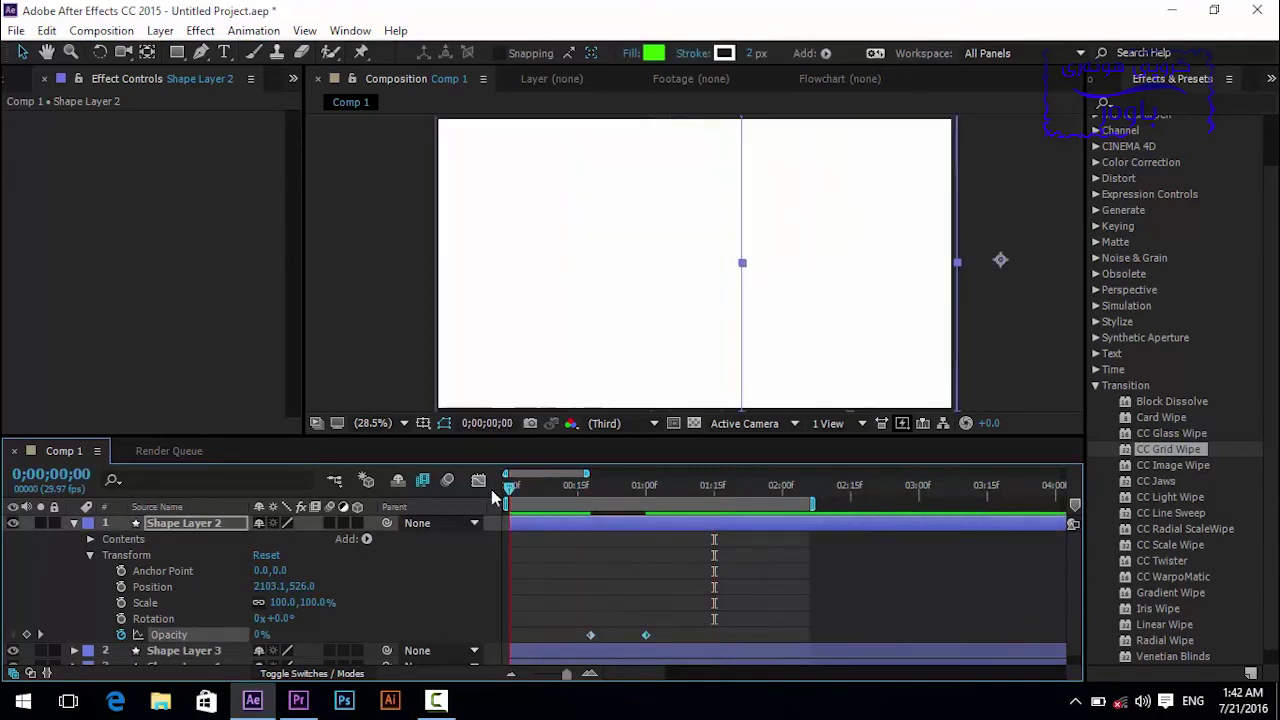
{"action": "key", "text": "space"}
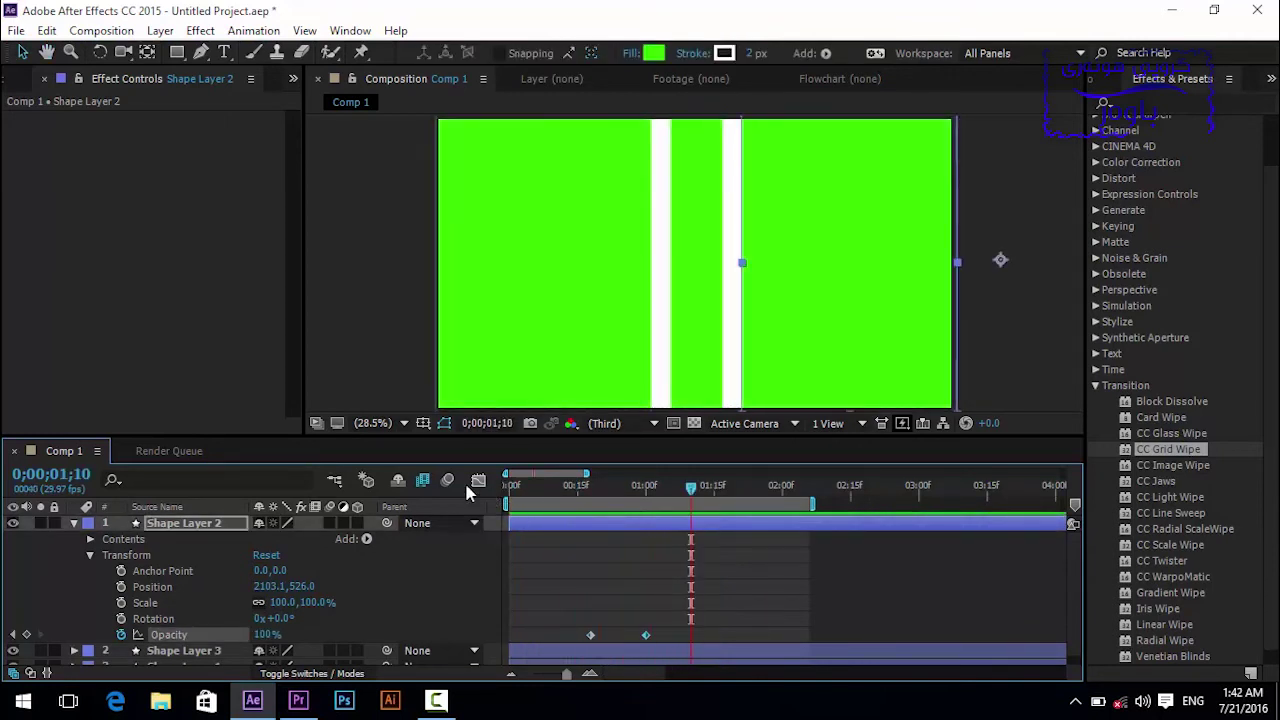
{"action": "left_click", "coordinate": [16, 30]}
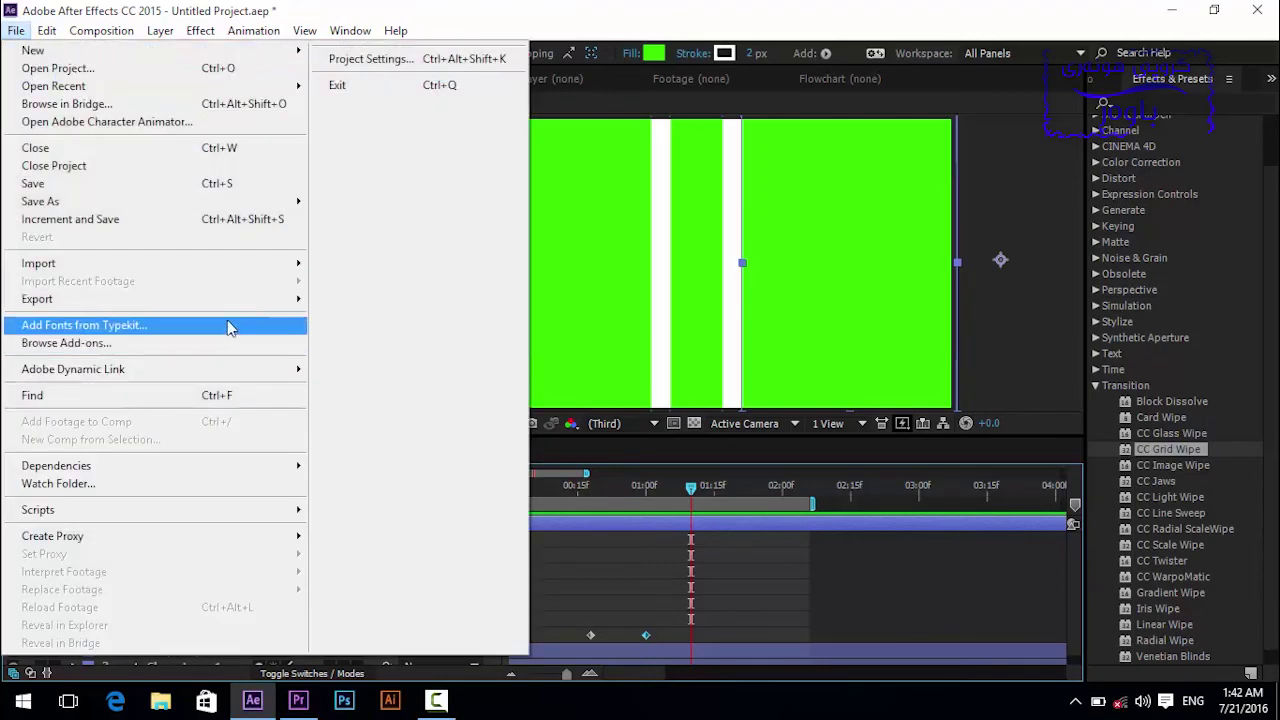
Queue Comp 1 for rendering with Best Settings and QuickTime output format.
{"action": "mouse_move", "coordinate": [300, 298]}
{"action": "left_click", "coordinate": [382, 325]}
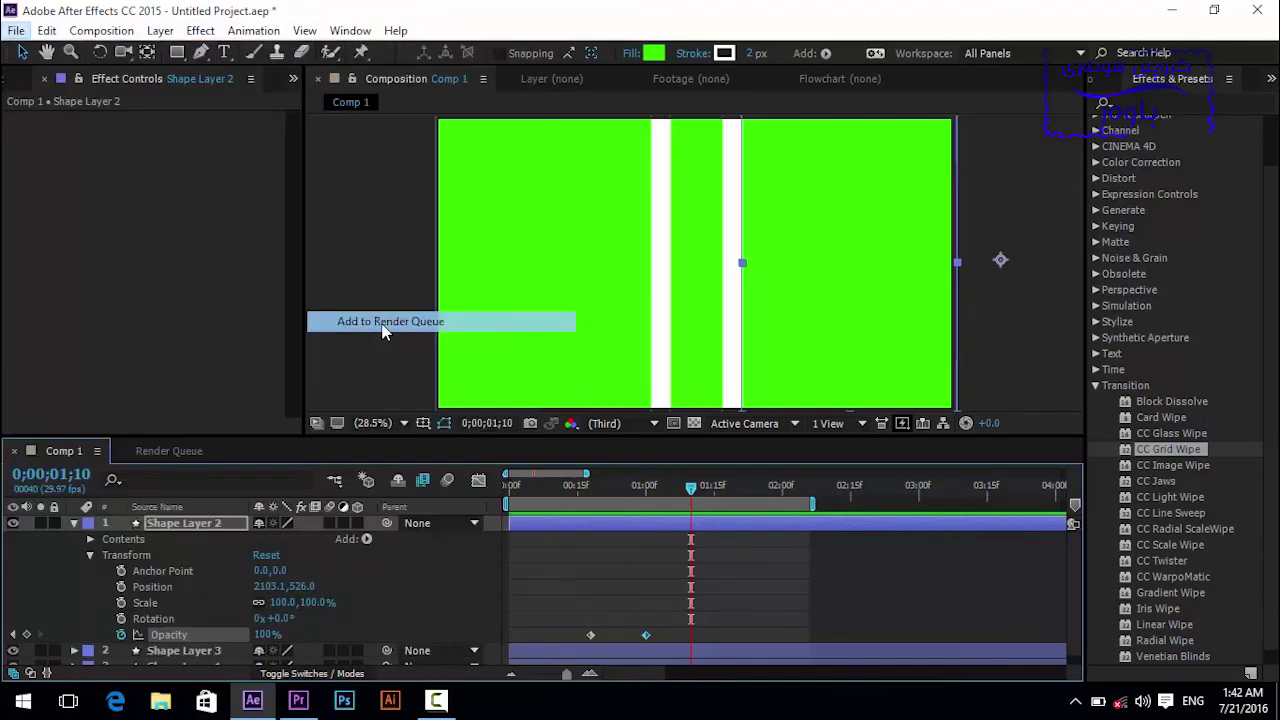
{"action": "left_click", "coordinate": [167, 607]}
{"action": "left_click", "coordinate": [792, 582]}
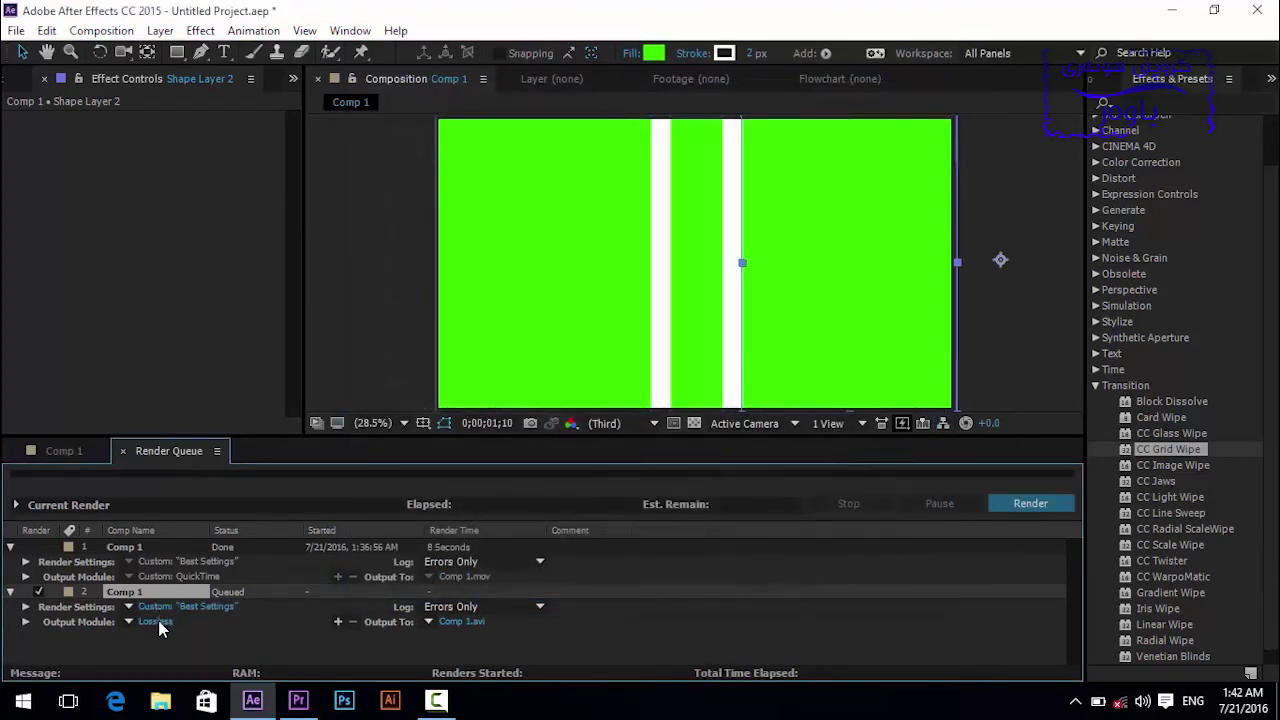
{"action": "left_click", "coordinate": [158, 621]}
{"action": "left_click", "coordinate": [552, 116]}
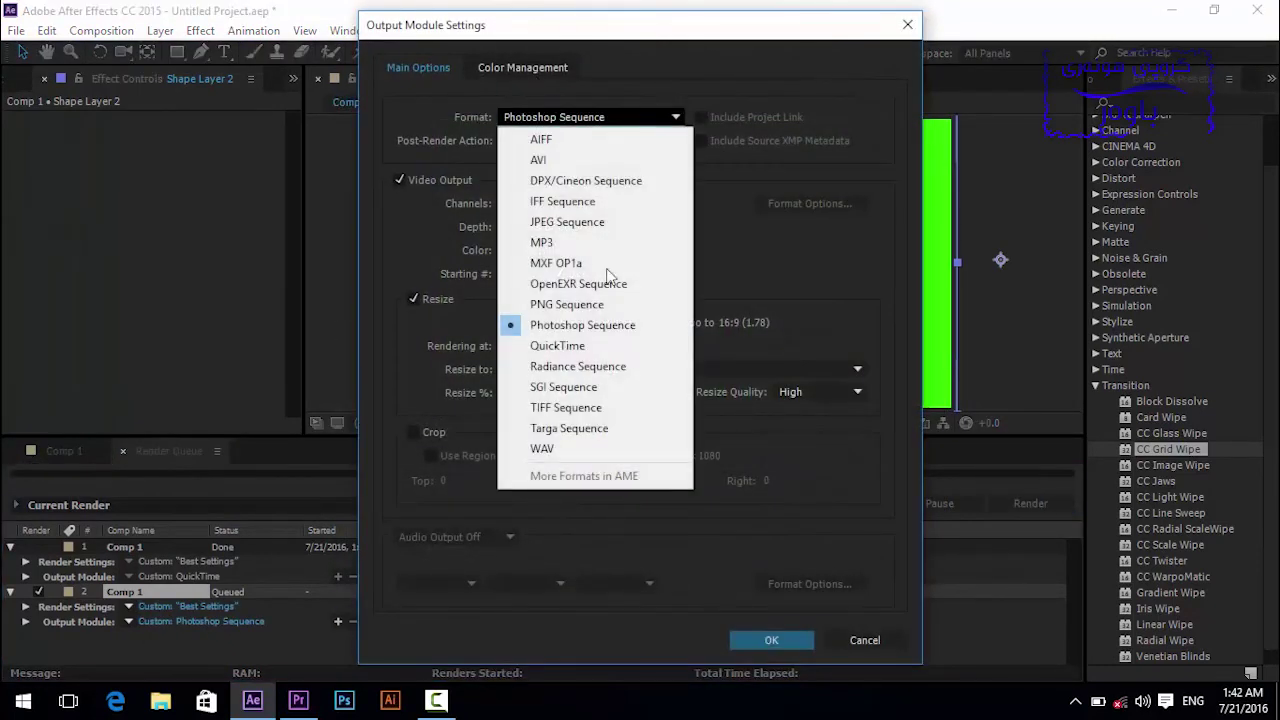
{"action": "left_click", "coordinate": [560, 346]}
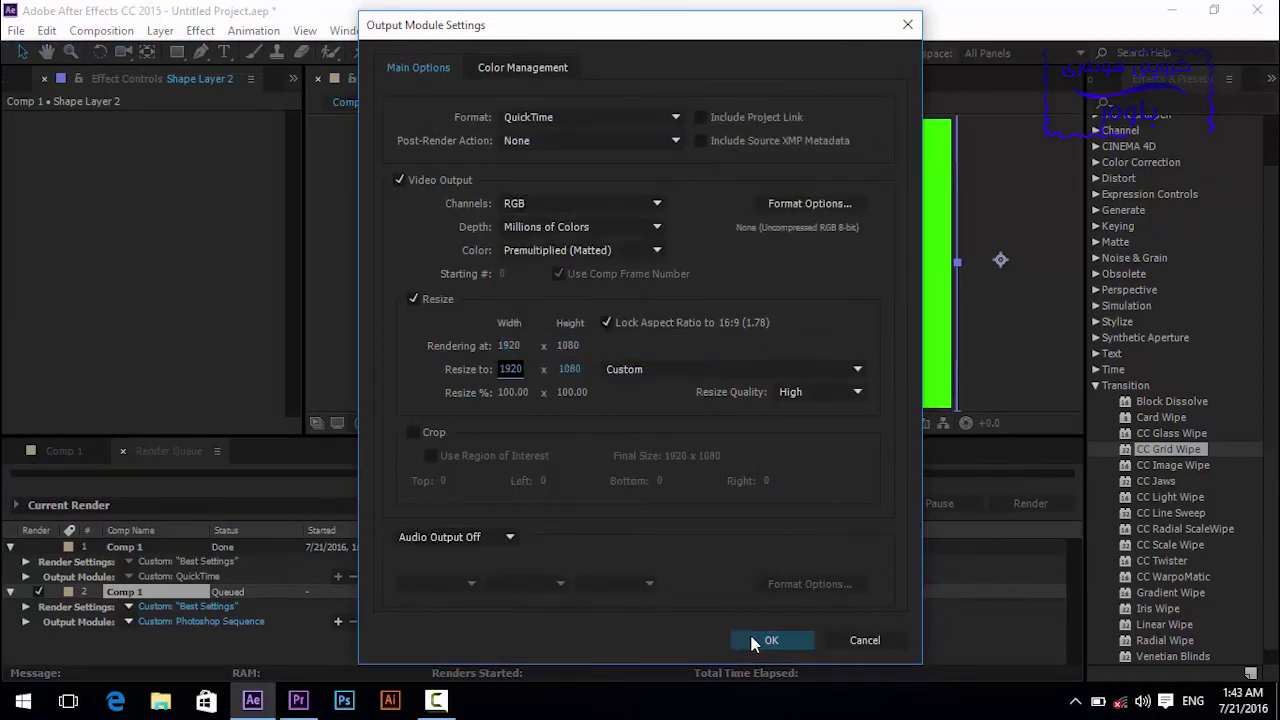
{"action": "left_click", "coordinate": [766, 640]}
Save the output as Comp 2.mov and render it.
{"action": "left_click", "coordinate": [462, 621]}
{"action": "left_click", "coordinate": [285, 387]}
{"action": "key", "text": "BackSpace"}
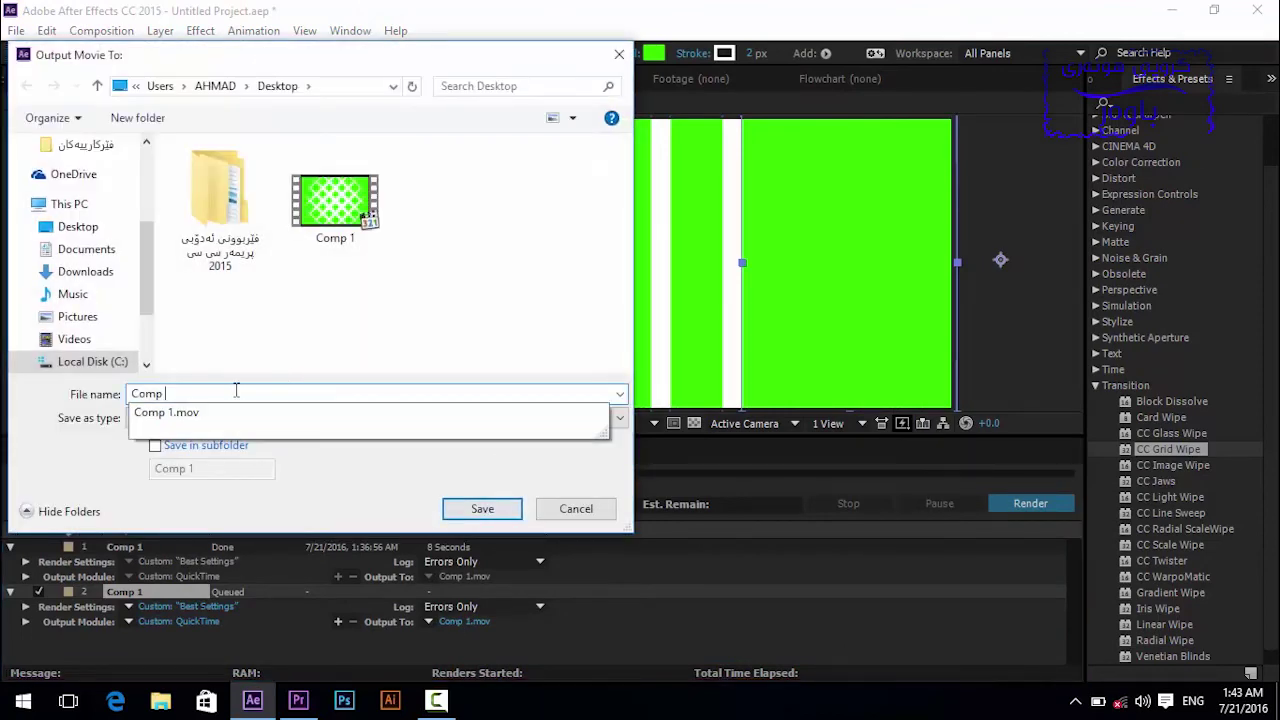
{"action": "type", "text": "2"}
{"action": "left_click", "coordinate": [476, 510]}
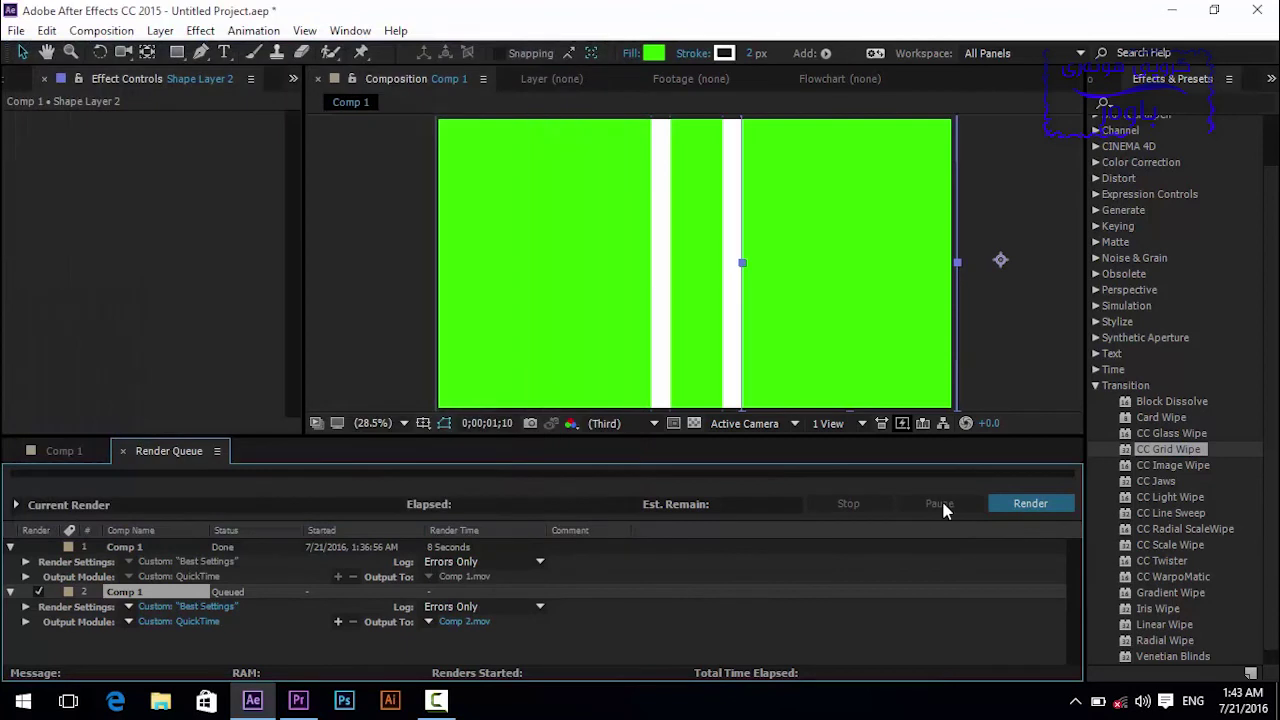
{"action": "left_click", "coordinate": [1033, 505]}
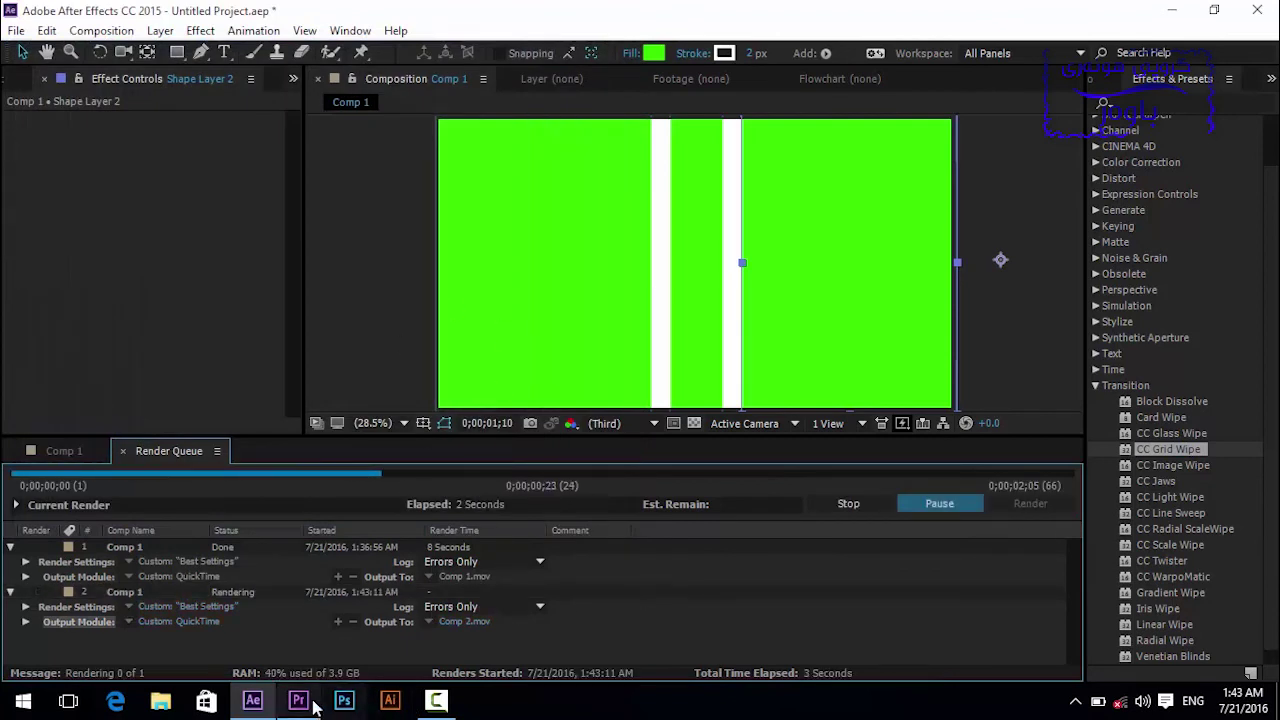
{"action": "mouse_move", "coordinate": [300, 706]}
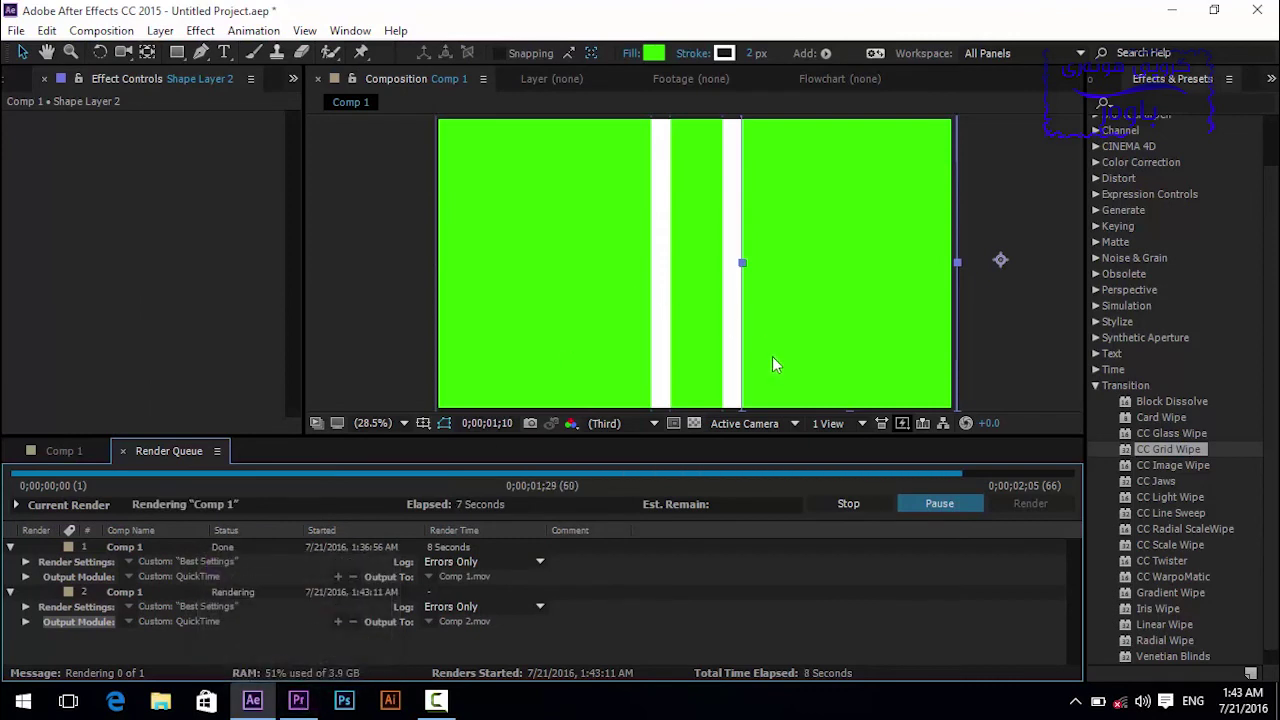
{"action": "left_click", "coordinate": [308, 705]}
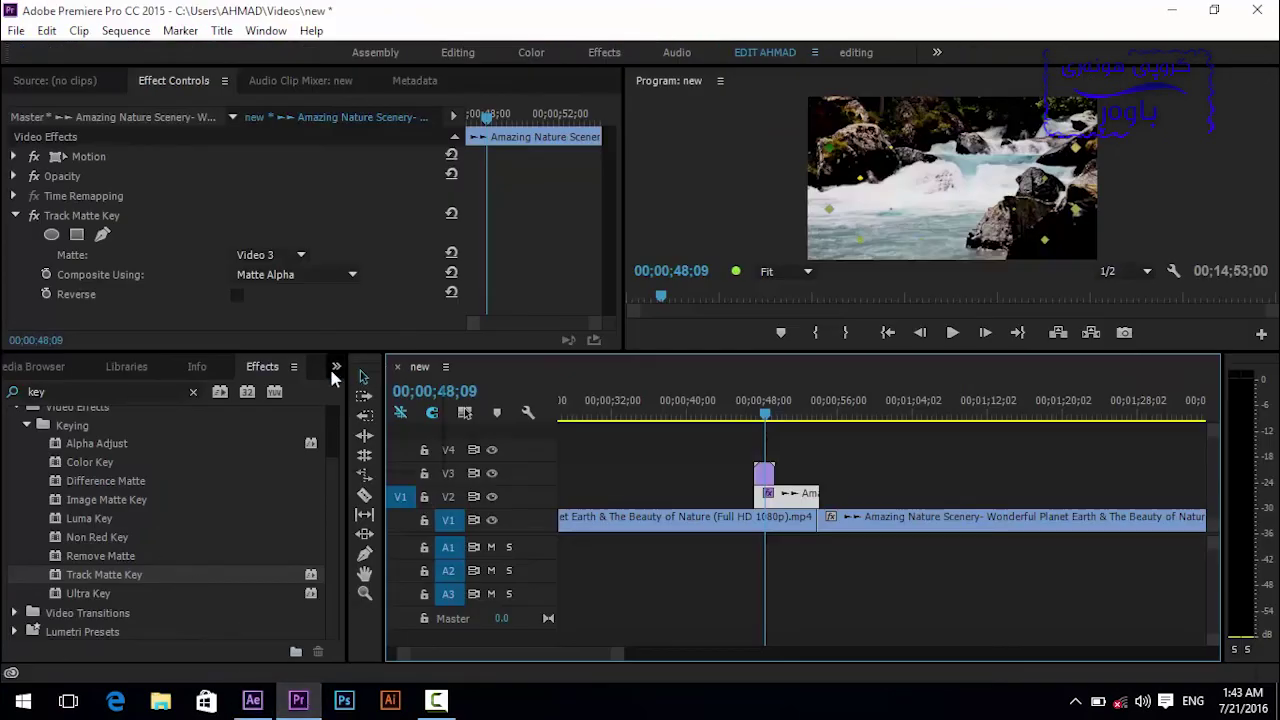
Import Comp 2.mov and place it on V3 in place of the old Comp 1 clip.
{"action": "left_click", "coordinate": [336, 367]}
{"action": "left_click", "coordinate": [370, 387]}
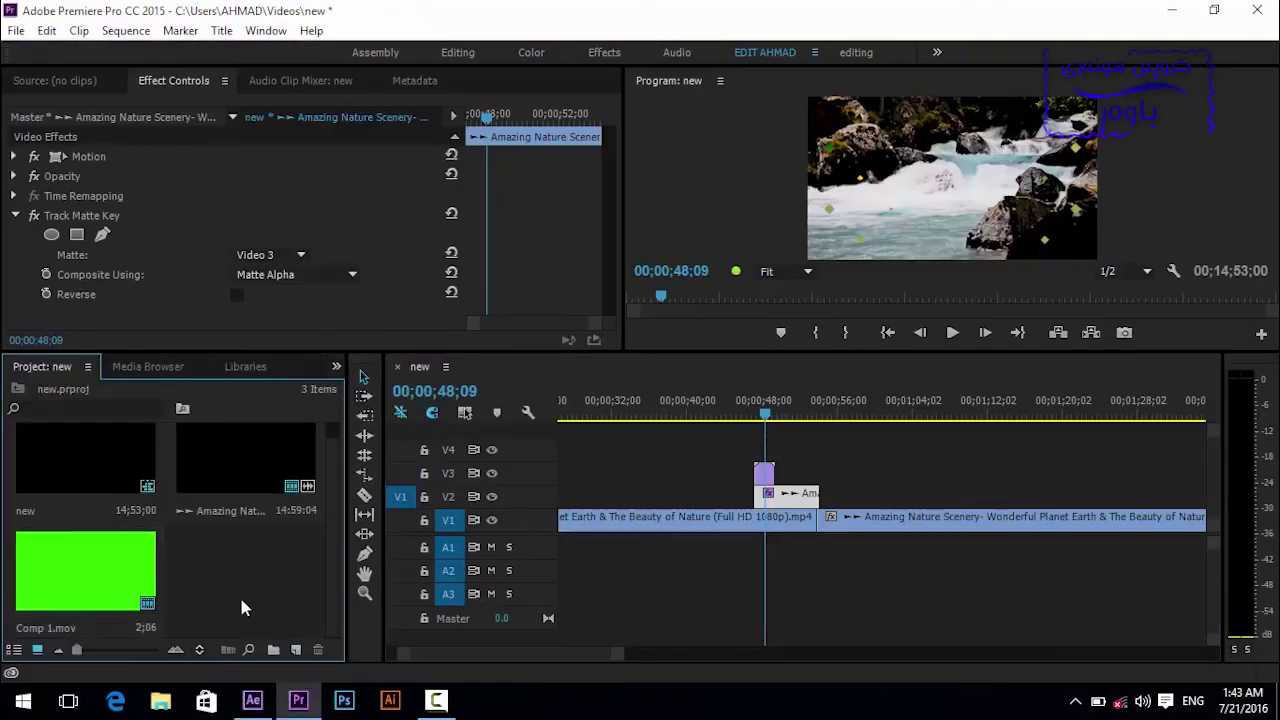
{"action": "double_click", "coordinate": [239, 594]}
{"action": "double_click", "coordinate": [455, 200]}
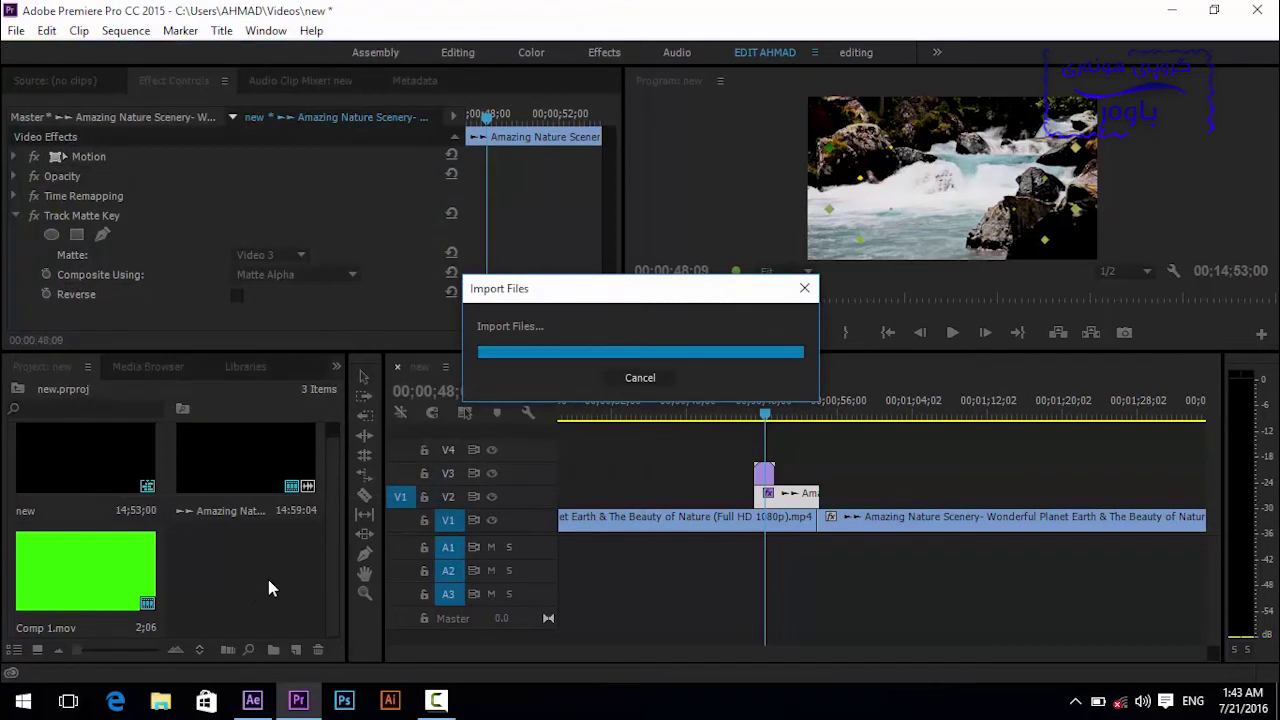
{"action": "left_click", "coordinate": [766, 478]}
{"action": "key", "text": "Delete"}
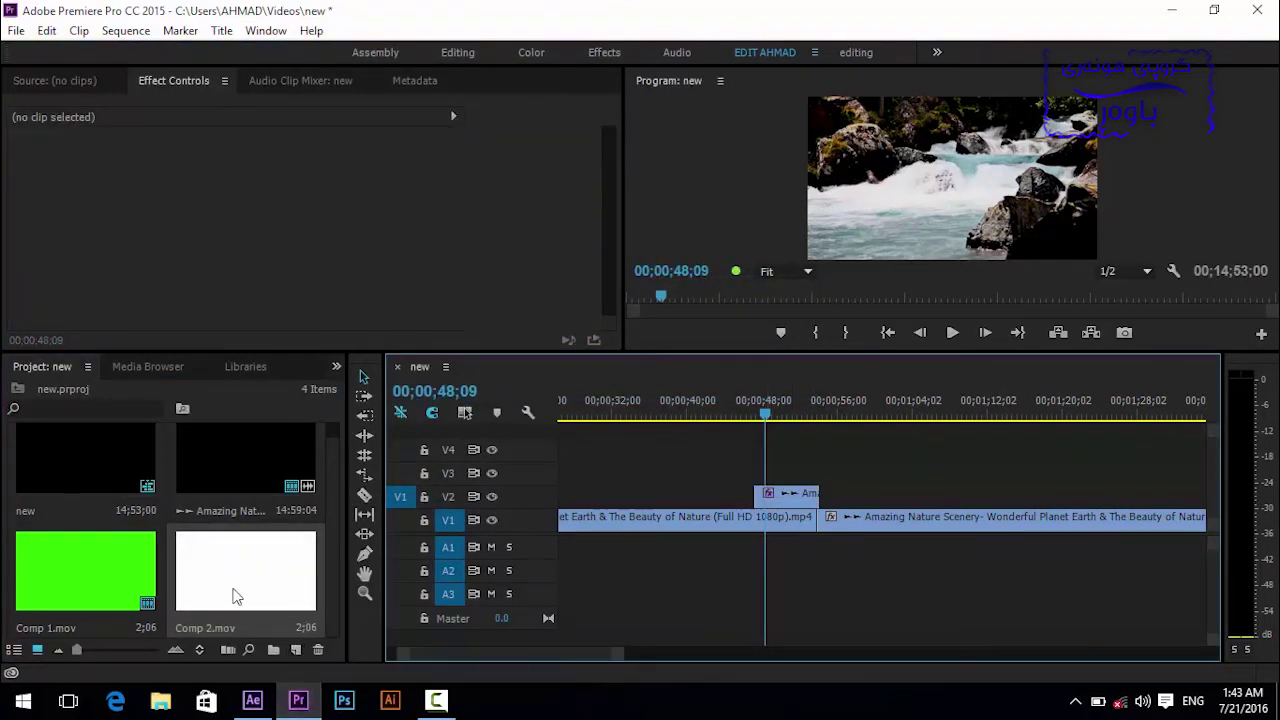
{"action": "left_click_drag", "start_coordinate": [234, 594], "coordinate": [763, 475]}
{"action": "left_click", "coordinate": [763, 475]}
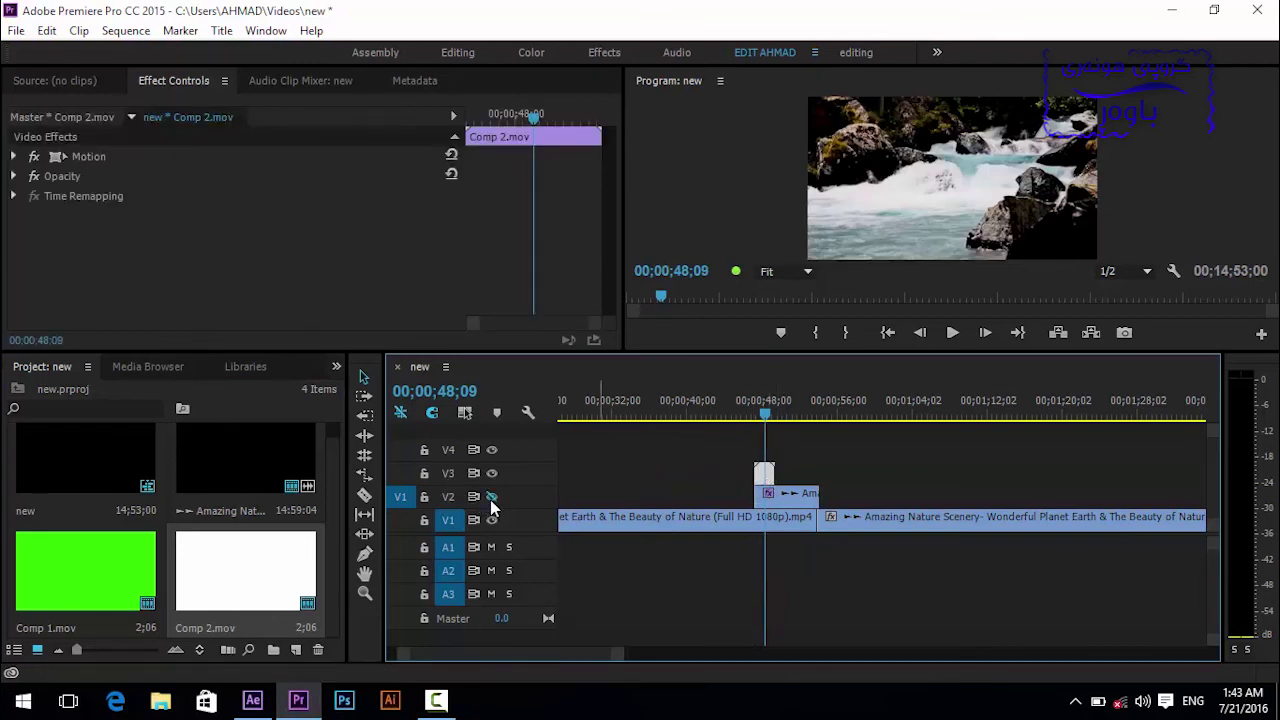
Hide track V2 and apply Ultra Key to the Comp 2.mov clip.
{"action": "left_click", "coordinate": [491, 497]}
{"action": "left_click", "coordinate": [336, 367]}
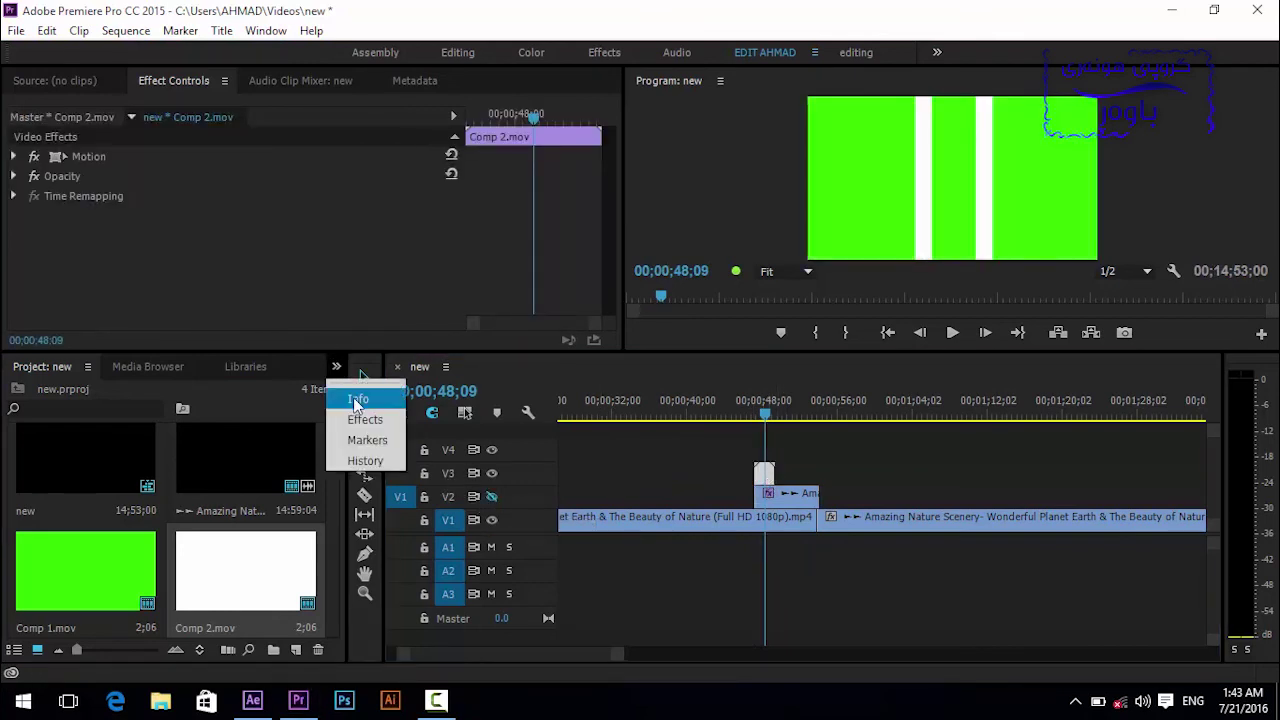
{"action": "left_click", "coordinate": [360, 420]}
{"action": "left_click_drag", "start_coordinate": [70, 592], "coordinate": [764, 475]}
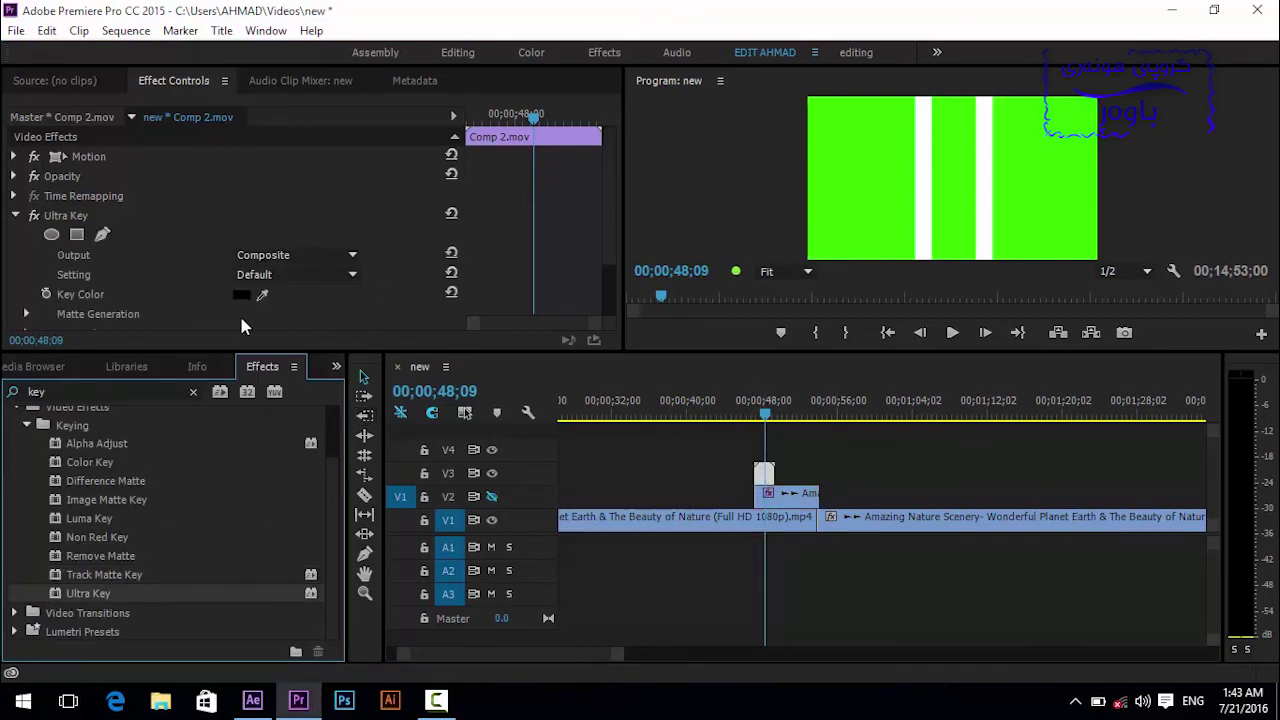
{"action": "left_click", "coordinate": [262, 295]}
Sample the green as Ultra Key's Key Color and scrub 00;00;45;06–00;00;49;19 to check the wipe.
{"action": "left_click", "coordinate": [894, 166]}
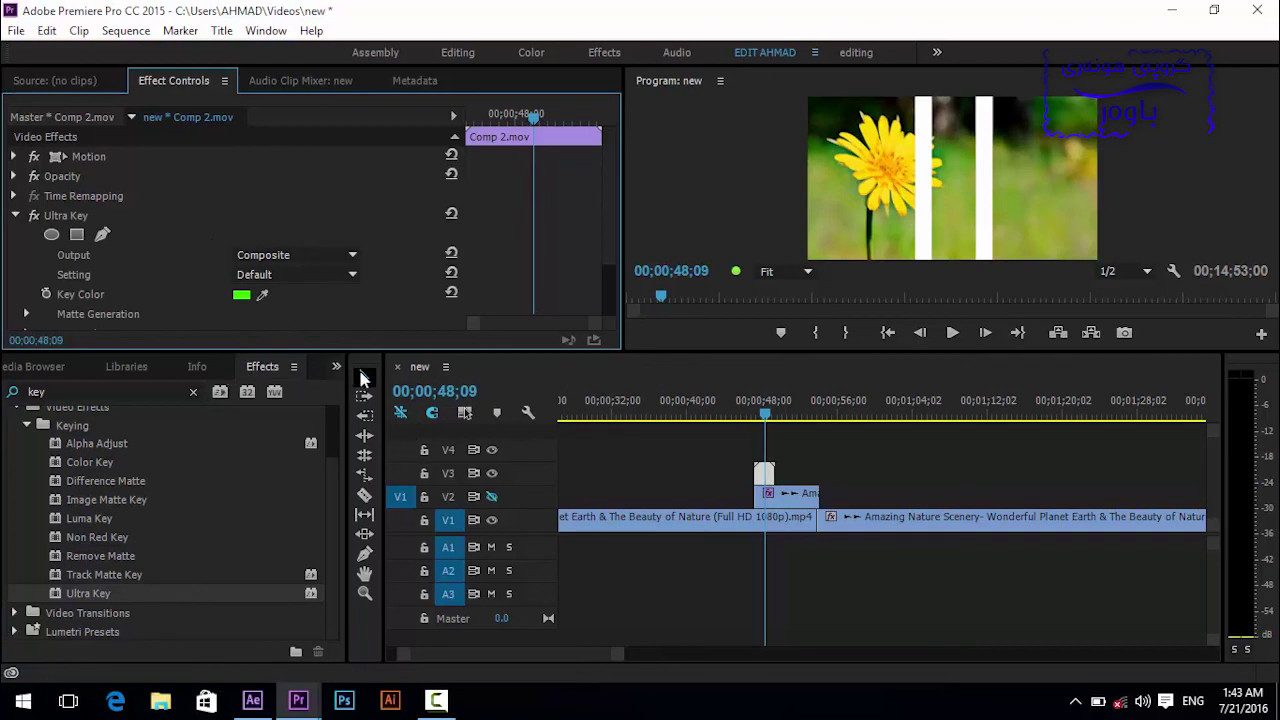
{"action": "left_click", "coordinate": [792, 500]}
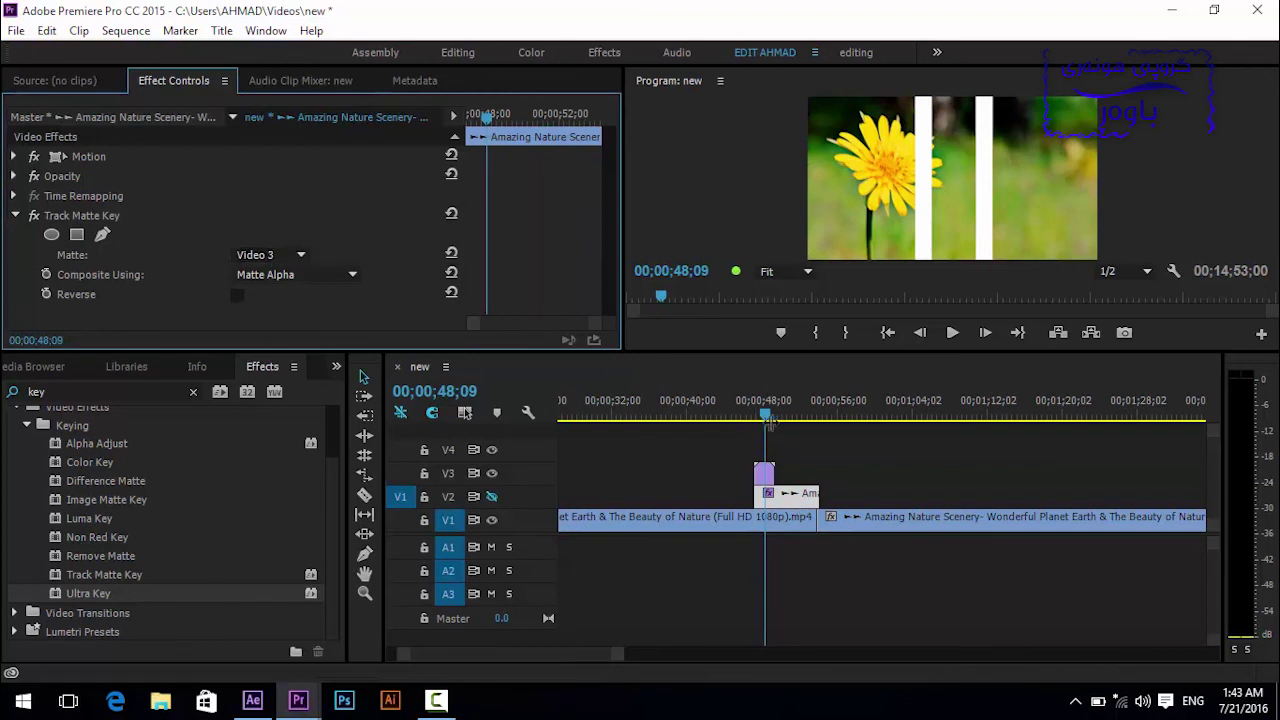
{"action": "left_click_drag", "start_coordinate": [763, 413], "coordinate": [738, 415]}
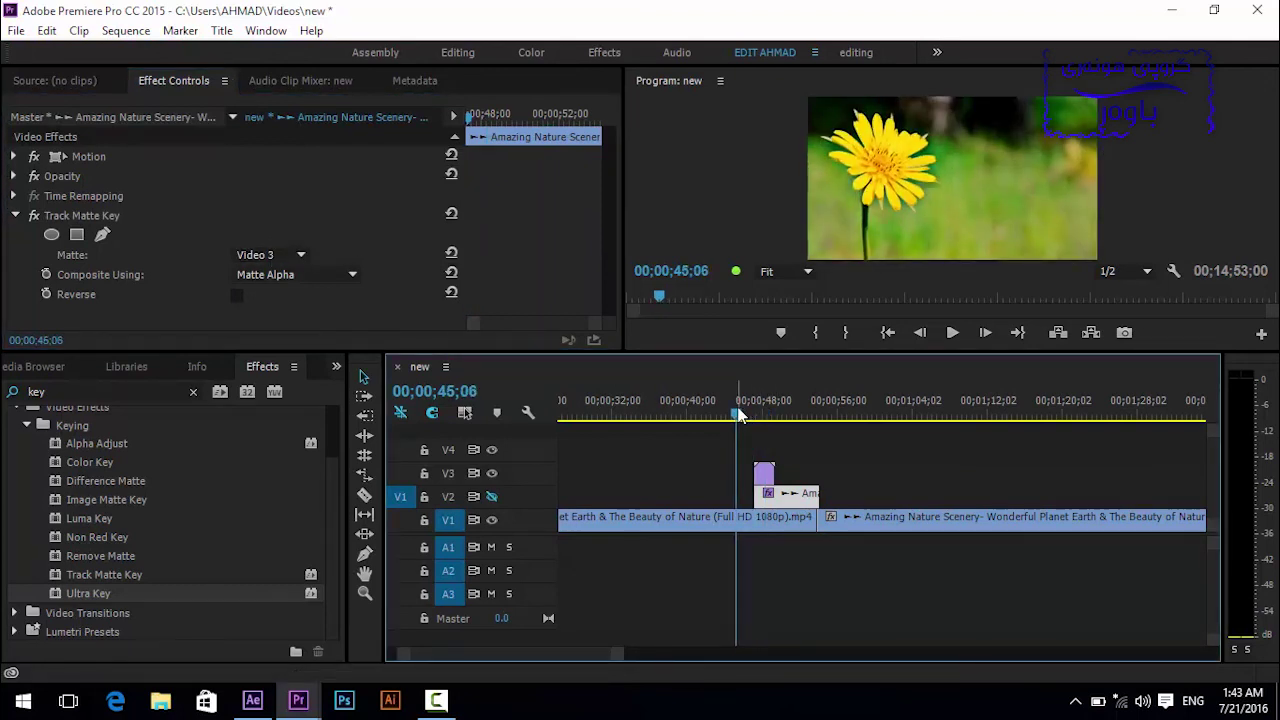
{"action": "left_click_drag", "start_coordinate": [740, 415], "coordinate": [777, 415]}
{"action": "left_click", "coordinate": [860, 628]}
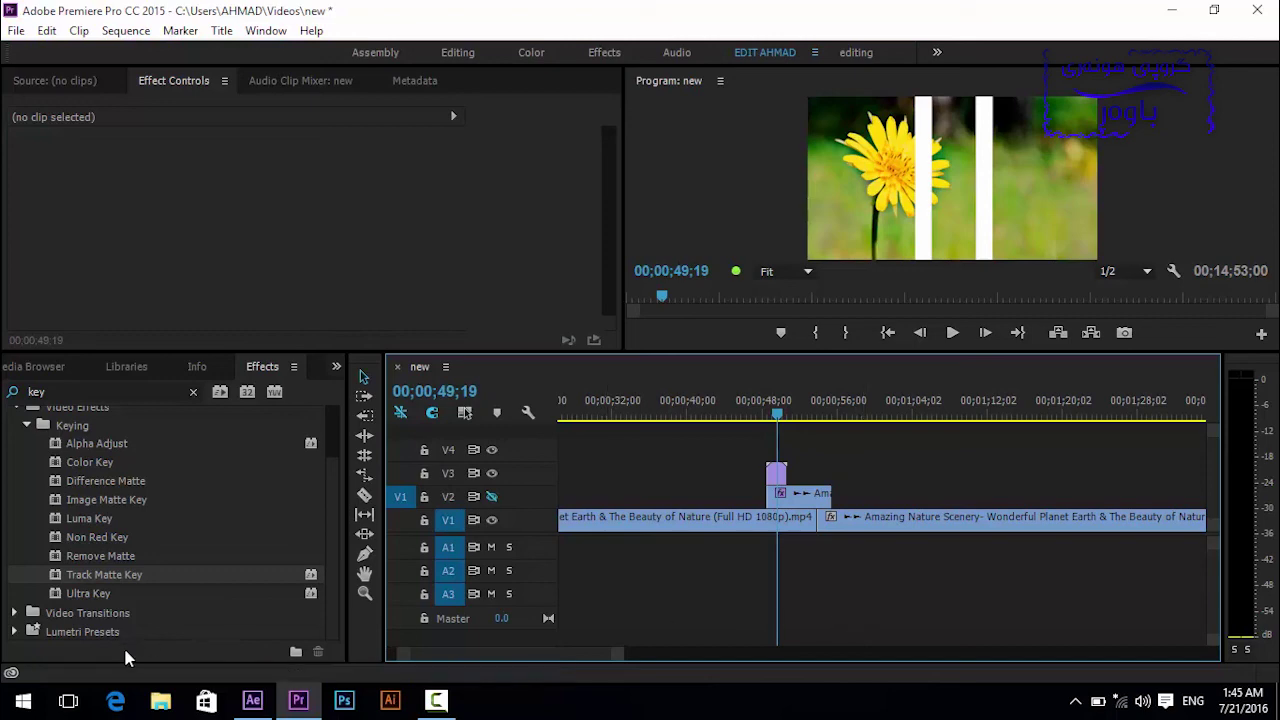
{"action": "left_click", "coordinate": [237, 712]}
{"action": "left_click", "coordinate": [112, 350]}
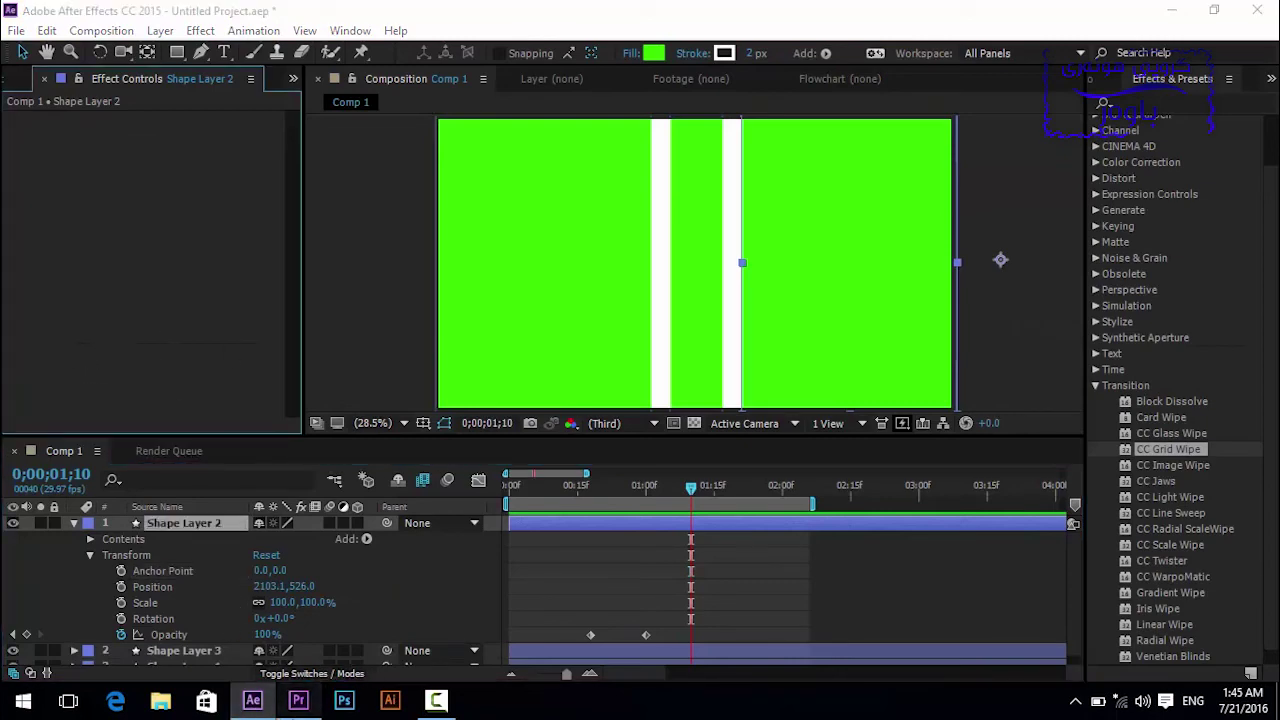
{"action": "left_click", "coordinate": [298, 700]}
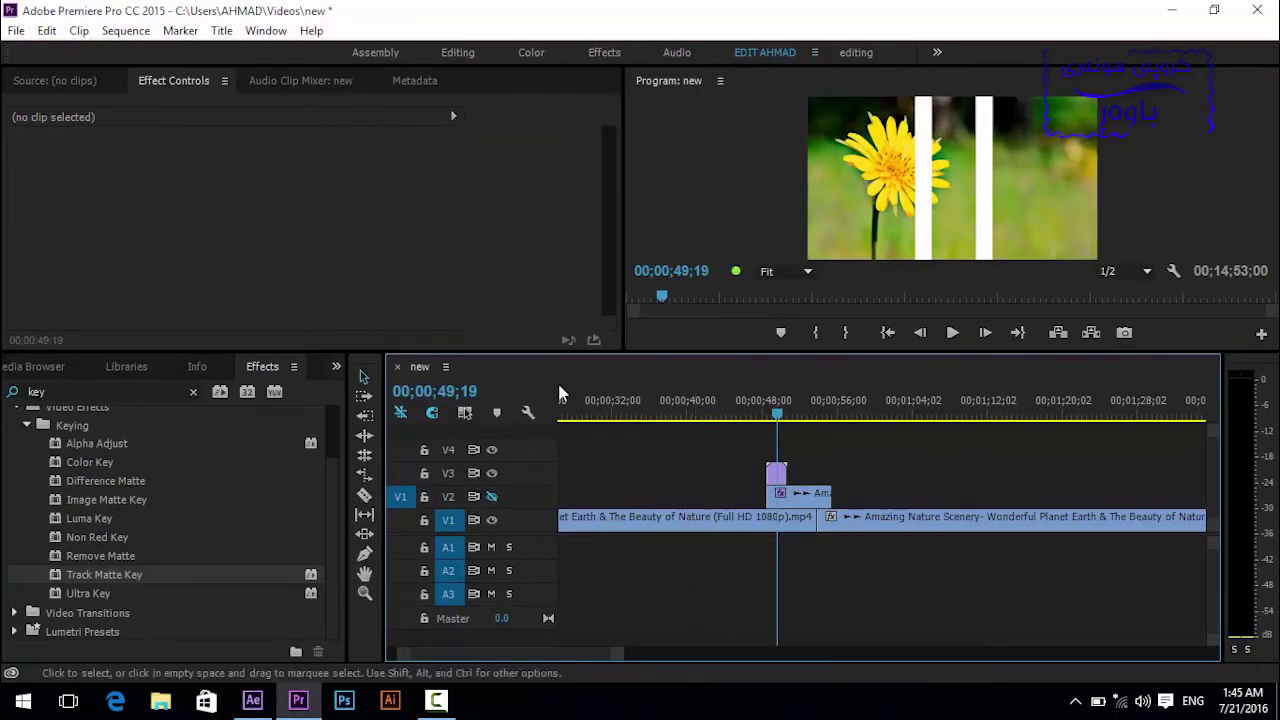